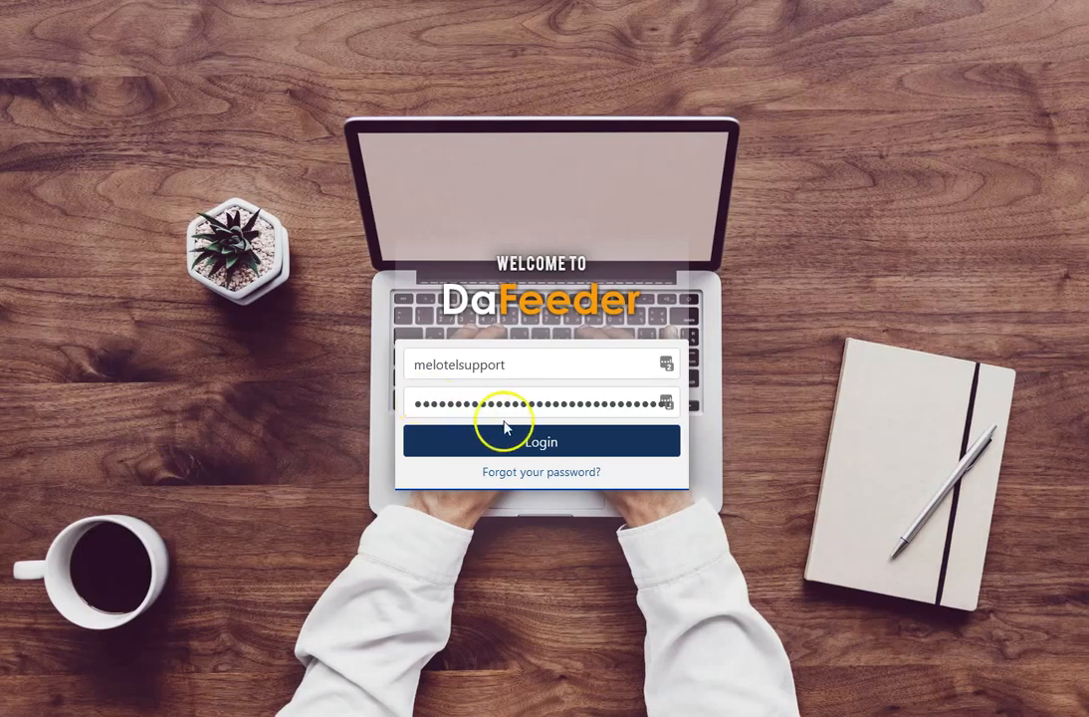
- Log in with the filled-in account credentials and set the agent's extension to 303
left_click(564, 442)
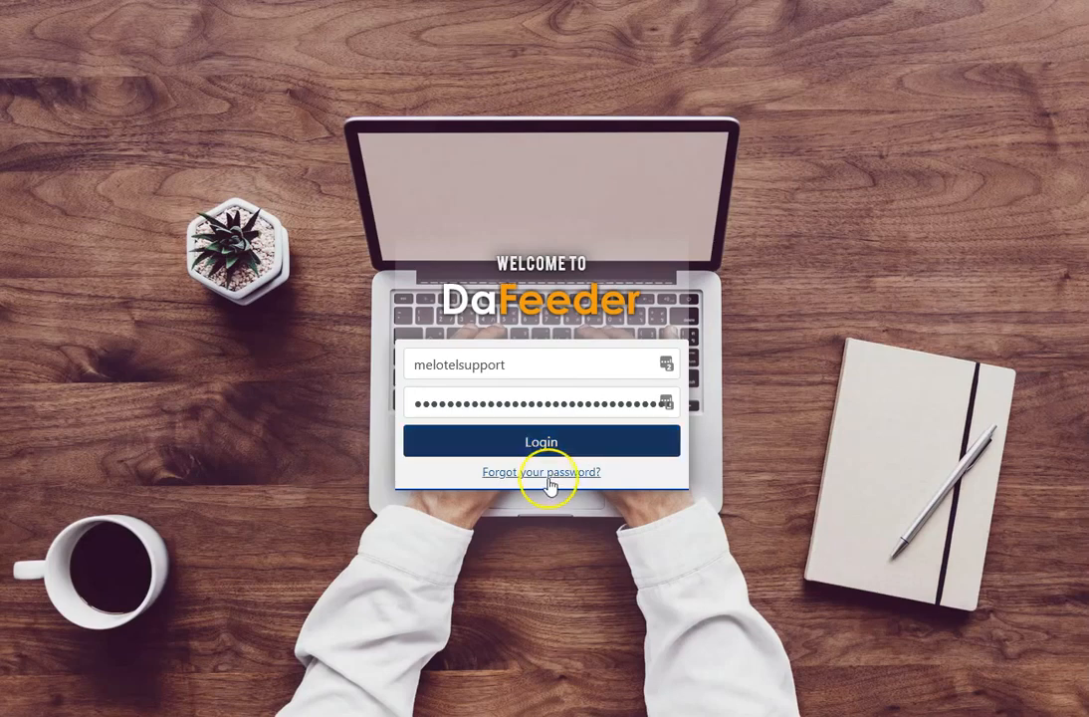
left_click(555, 436)
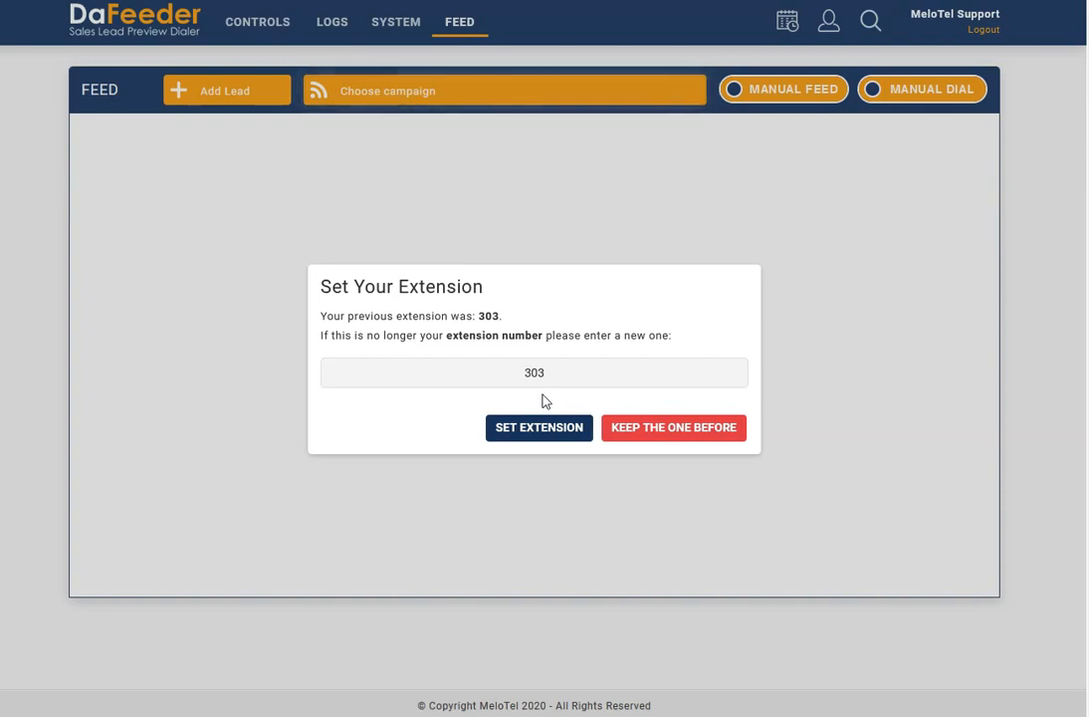
left_click(552, 376)
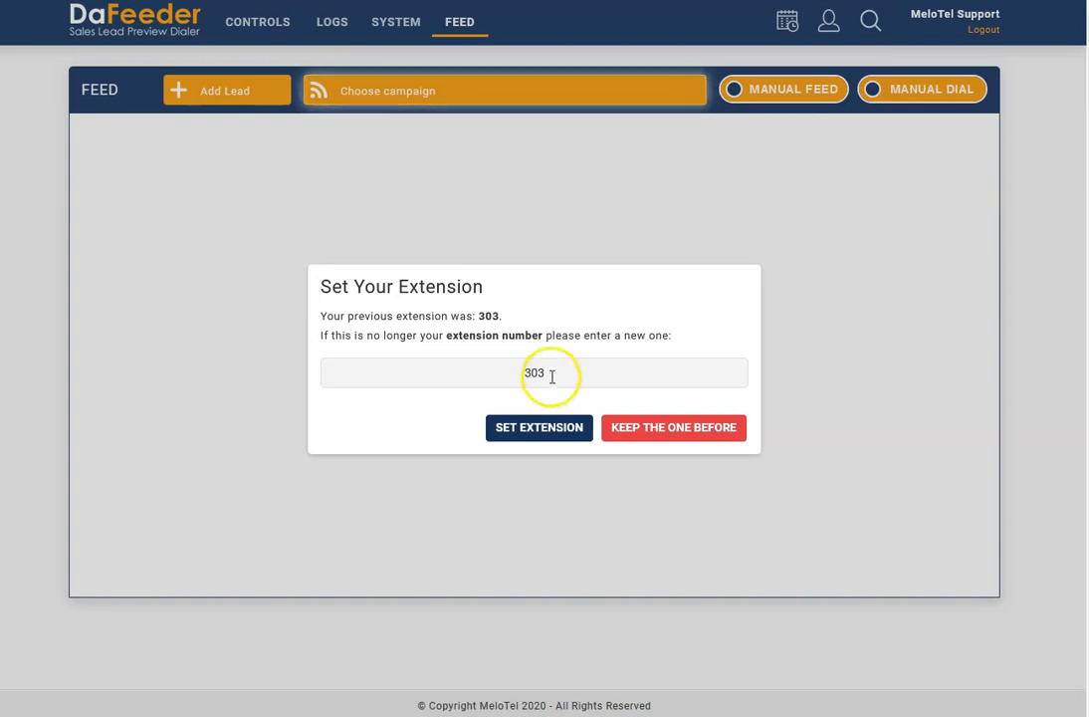
left_click(543, 434)
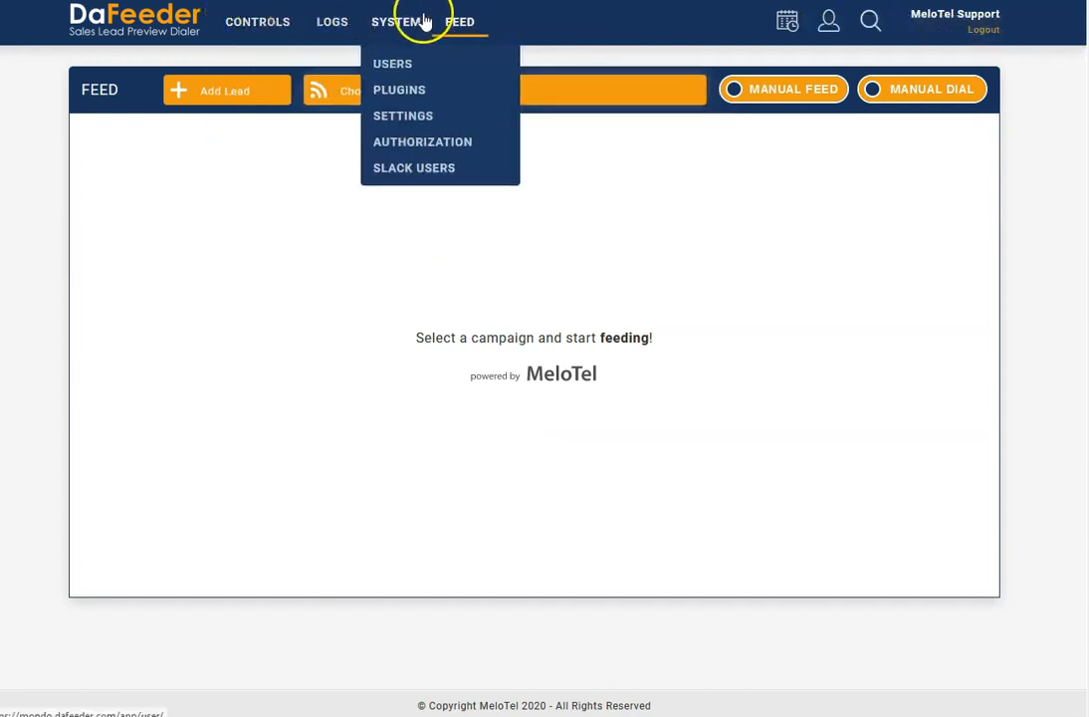
- Load the British Columbia1 campaign into the feed to bring up a lead
mouse_move(268, 36)
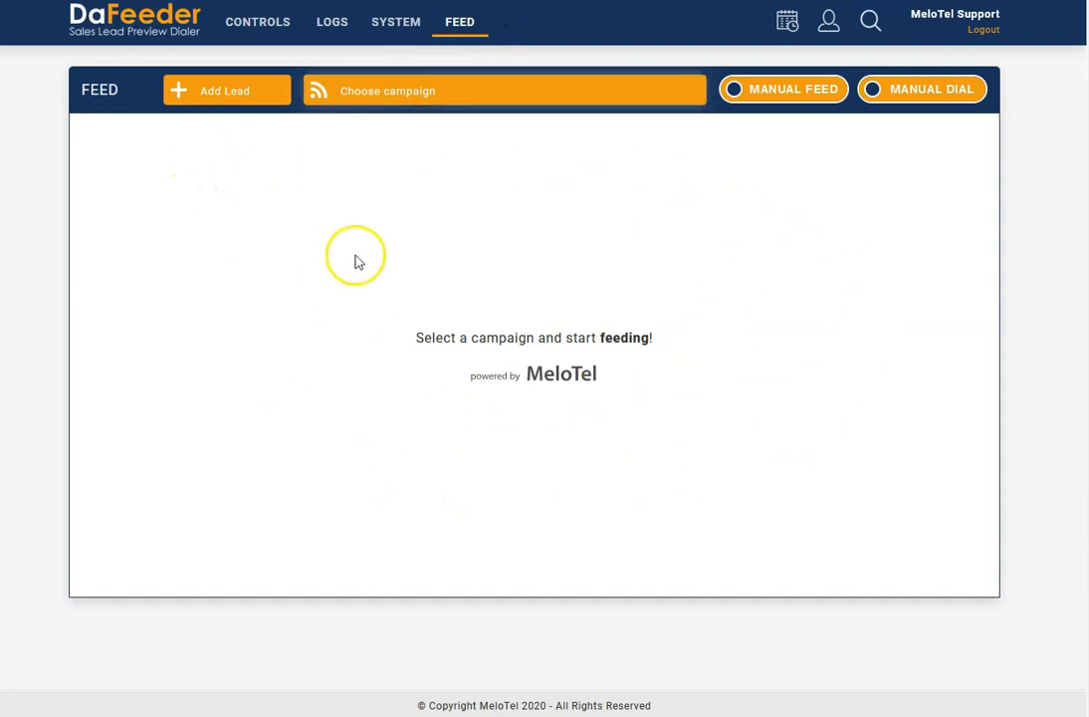
left_click(493, 92)
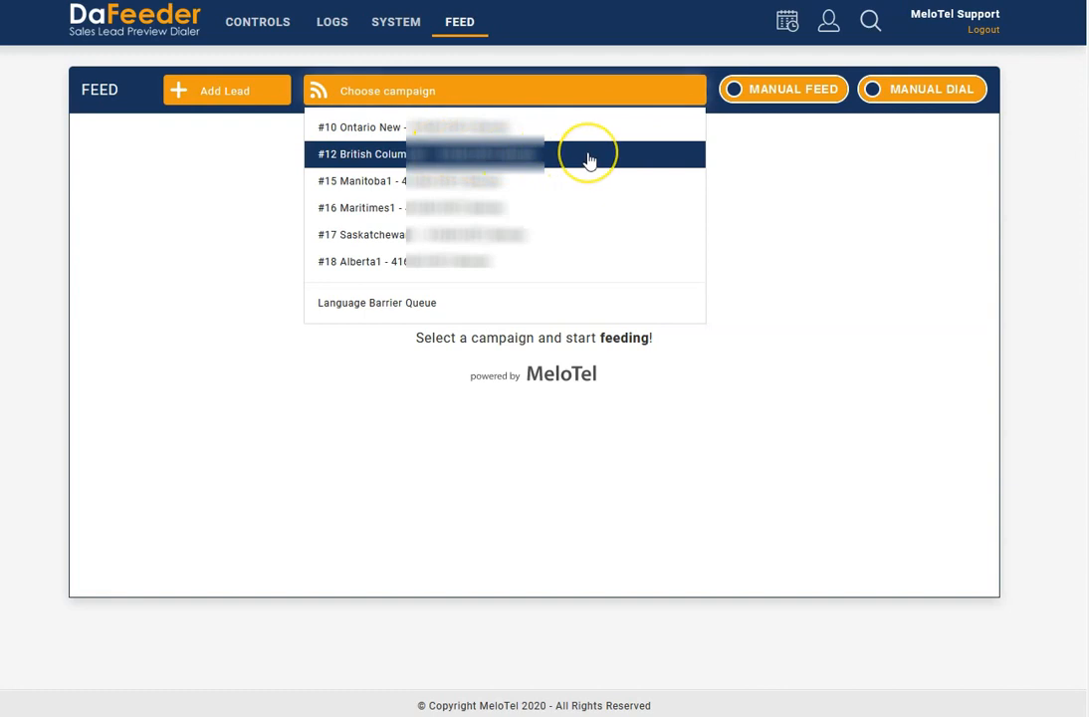
left_click(555, 159)
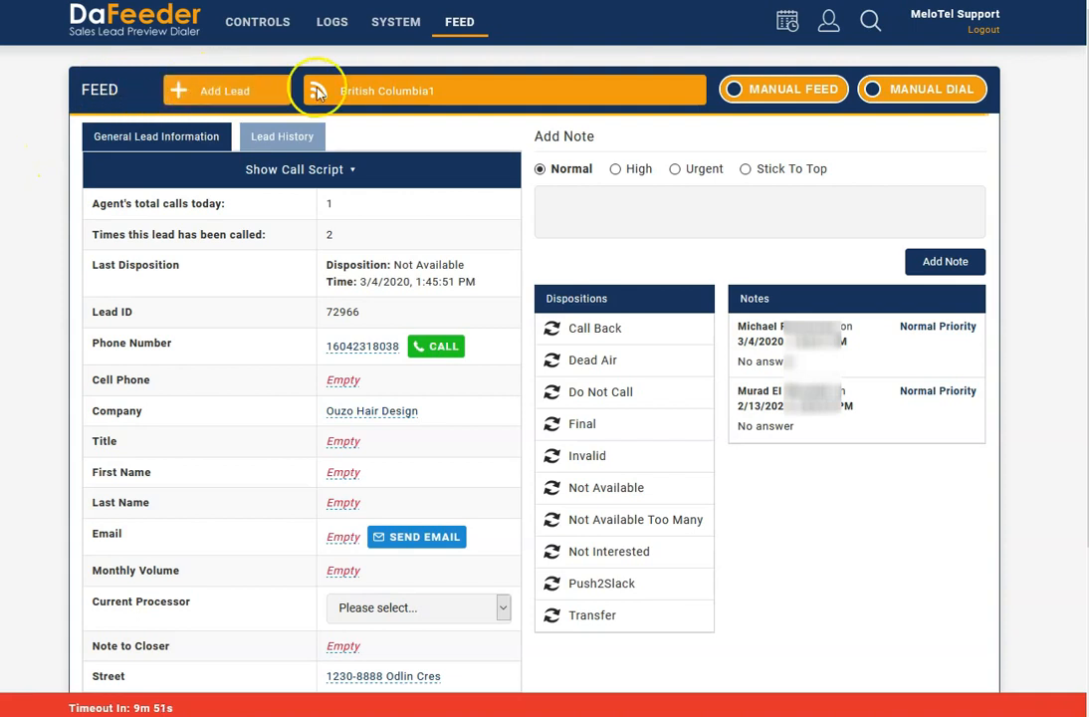
- Check the list of available campaigns and switch Manual Feed and Manual Dial on and back off
left_click(376, 90)
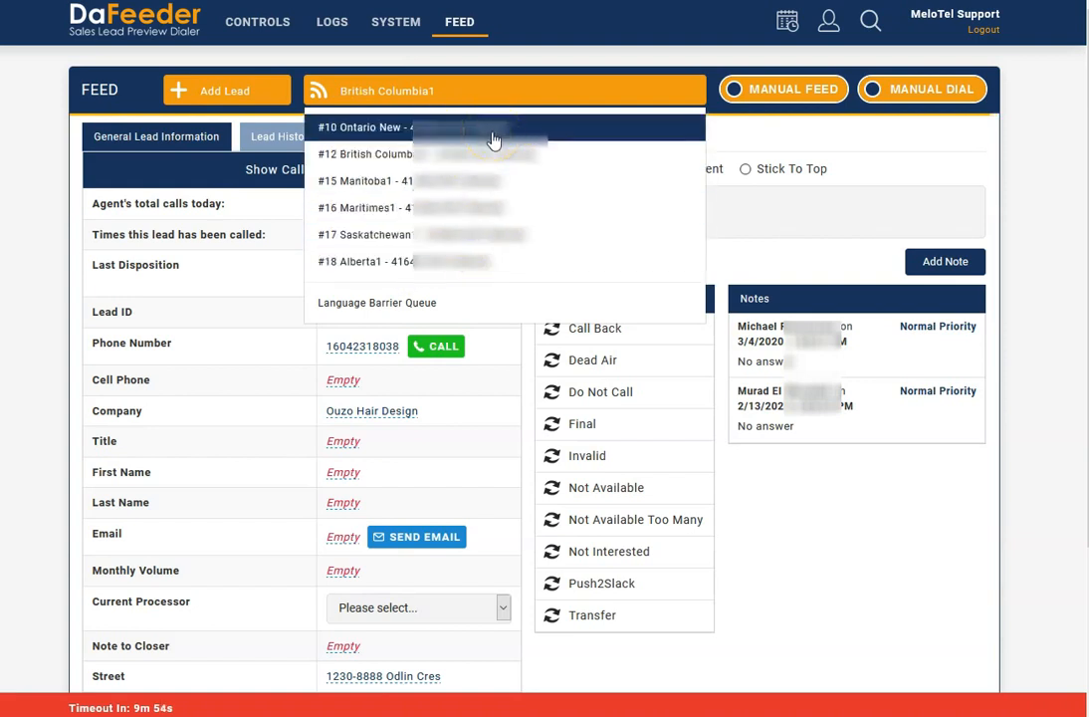
left_click(809, 94)
left_click(809, 95)
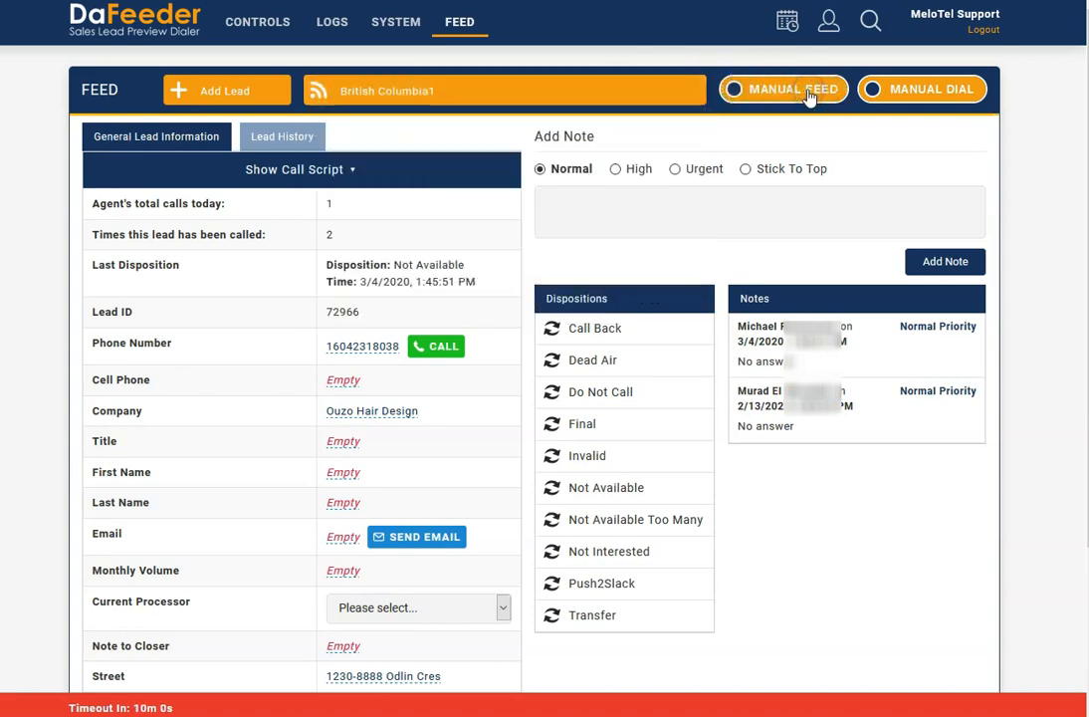
left_click(926, 95)
left_click(926, 94)
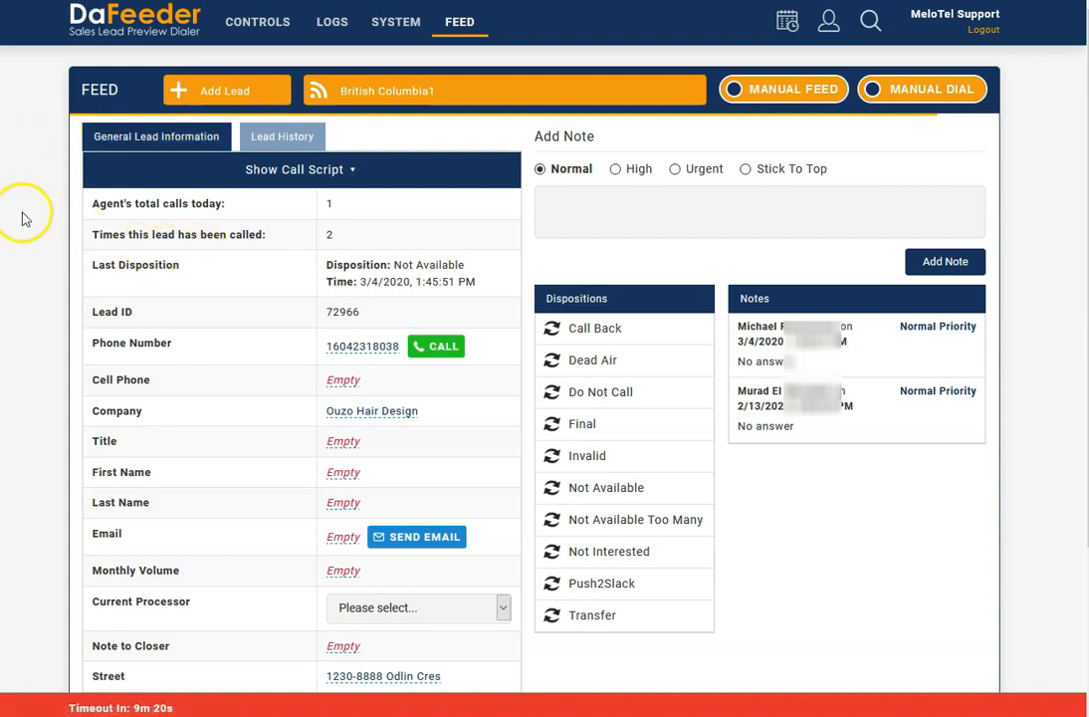
- Examine the agent's total calls today, the times this lead was called and its last disposition
left_click_drag(376, 211, 112, 206)
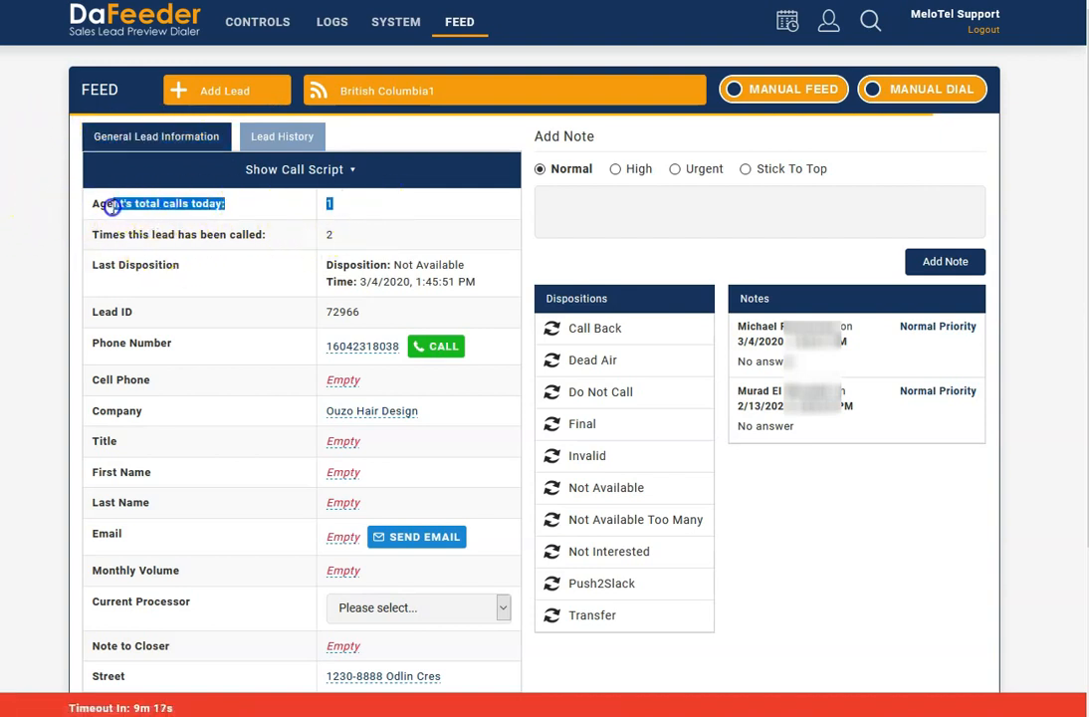
left_click(368, 232)
left_click_drag(381, 235, 158, 233)
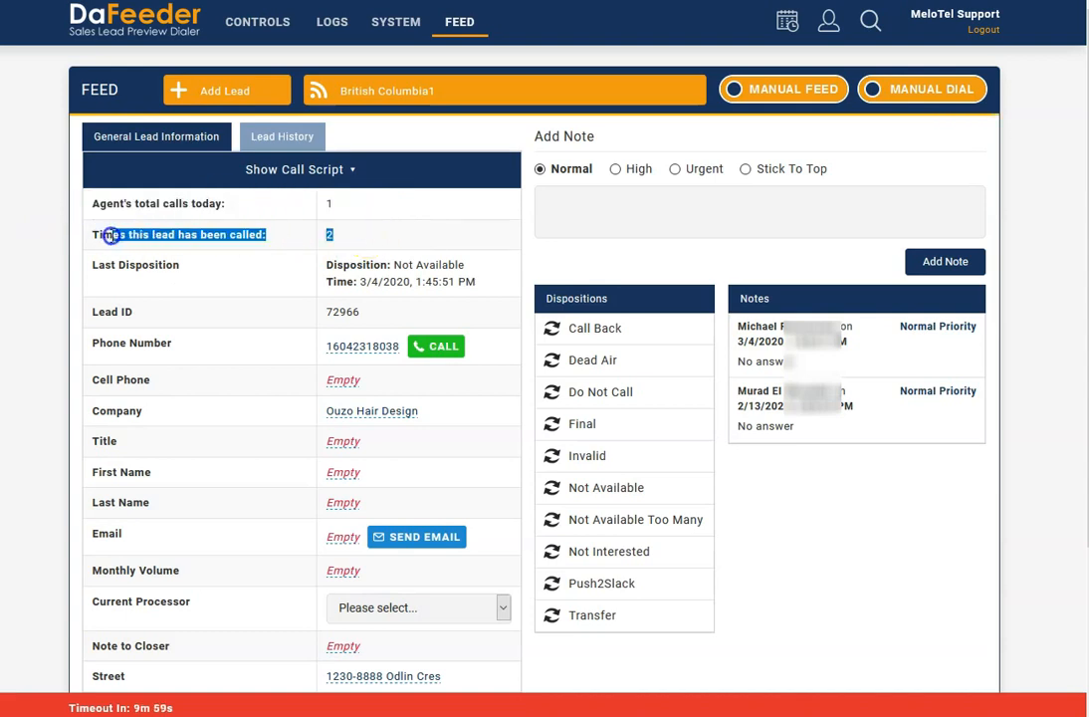
left_click(349, 237)
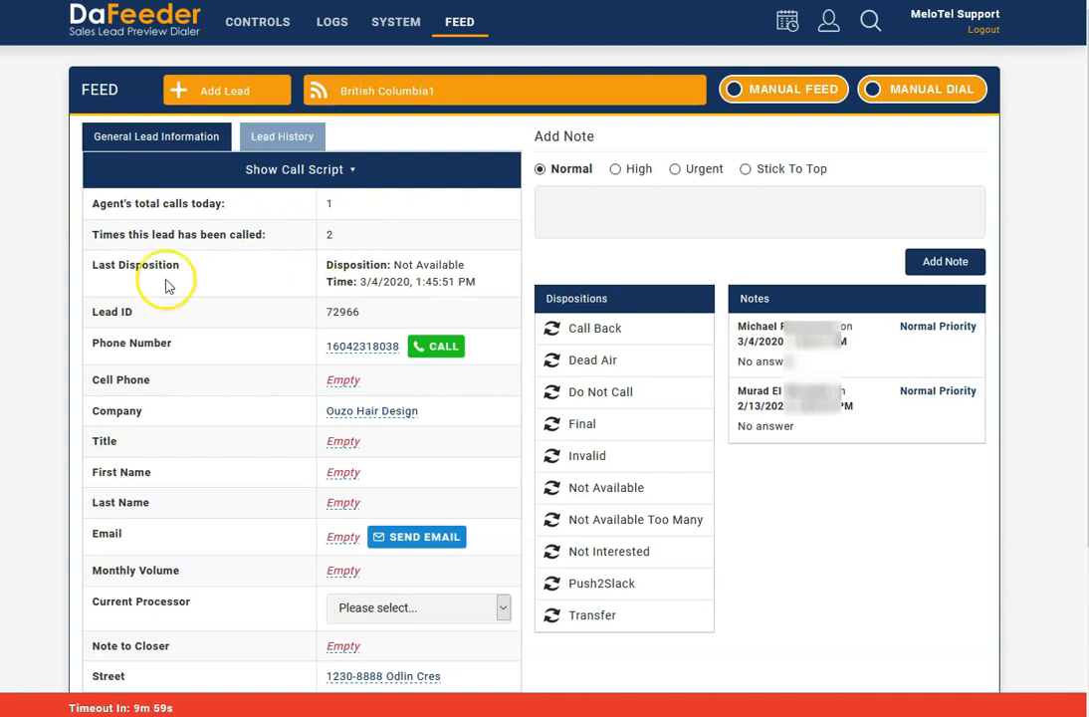
left_click_drag(93, 265, 503, 281)
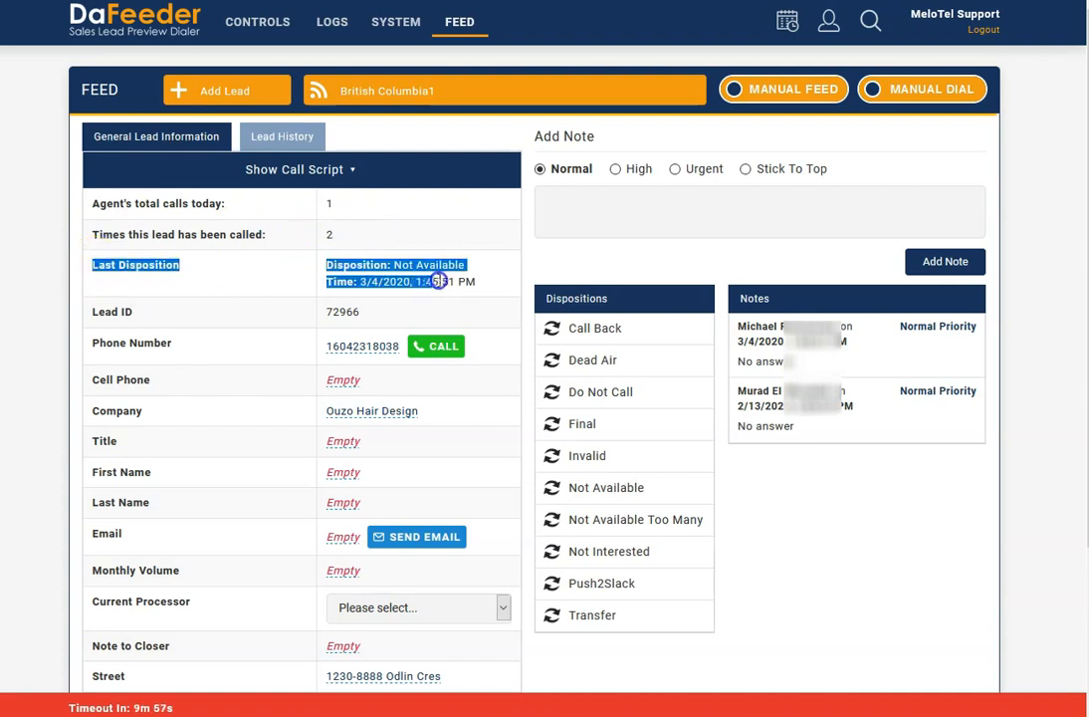
left_click(498, 284)
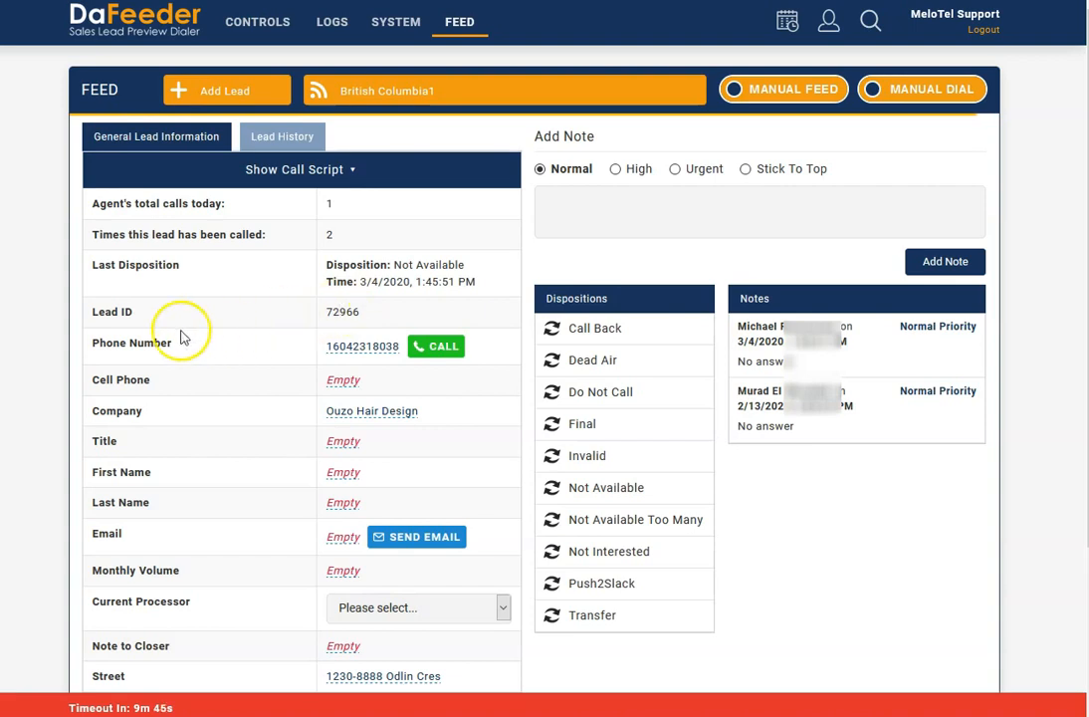
- Fill the lead's empty Cell Phone field with "Info" and save the entry
scroll(182, 334, "down", 1)
scroll(157, 273, "down", 1)
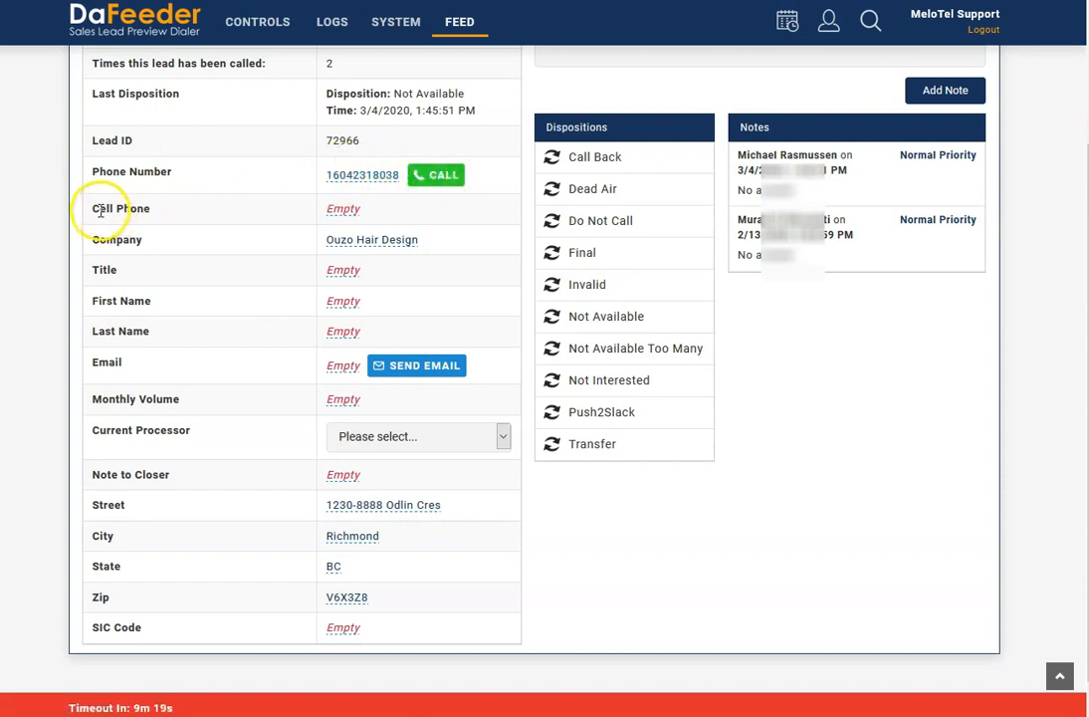
left_click(344, 213)
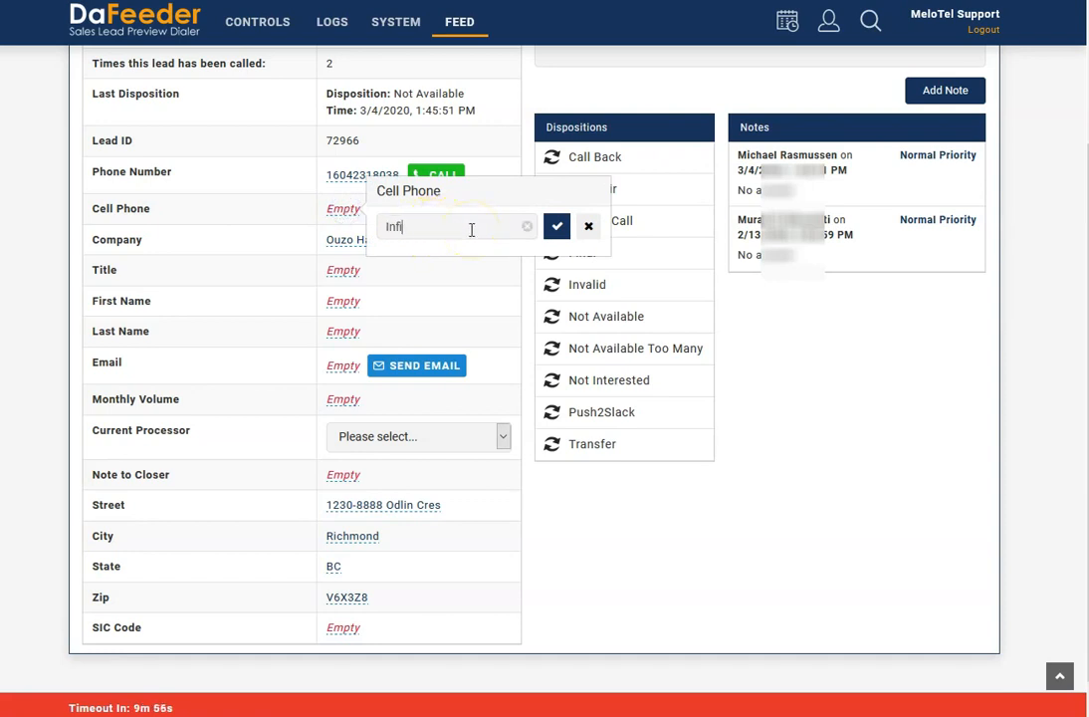
left_click(557, 227)
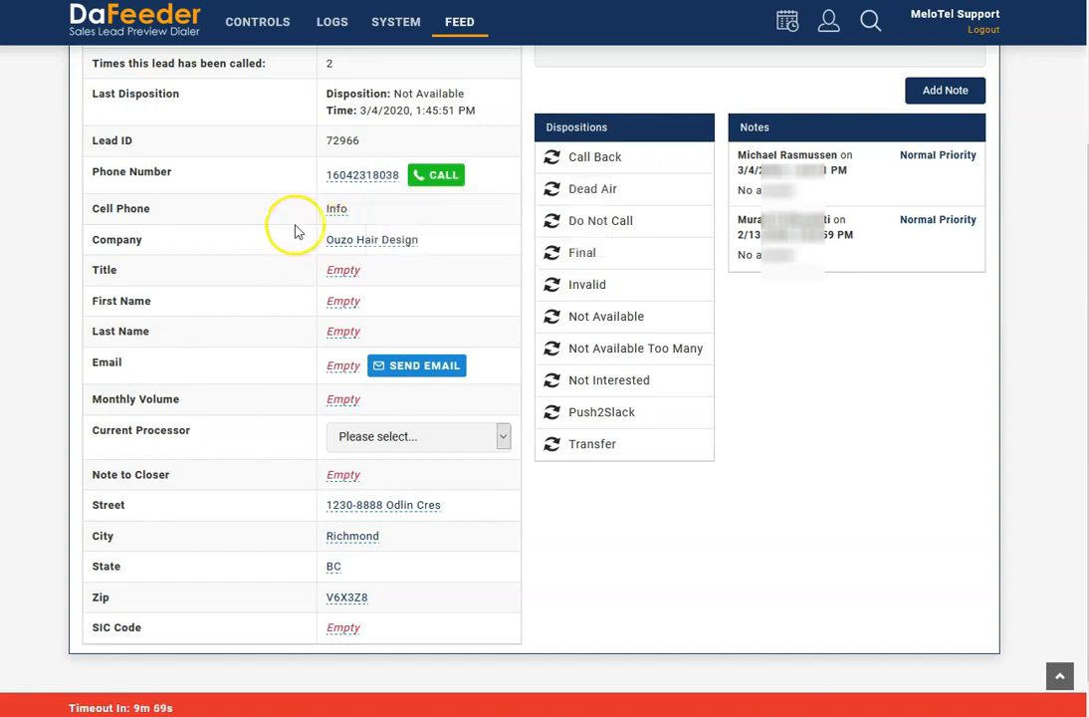
- Look through the remaining lead fields and the available Current Processor options without choosing one
scroll(243, 284, "down", 1)
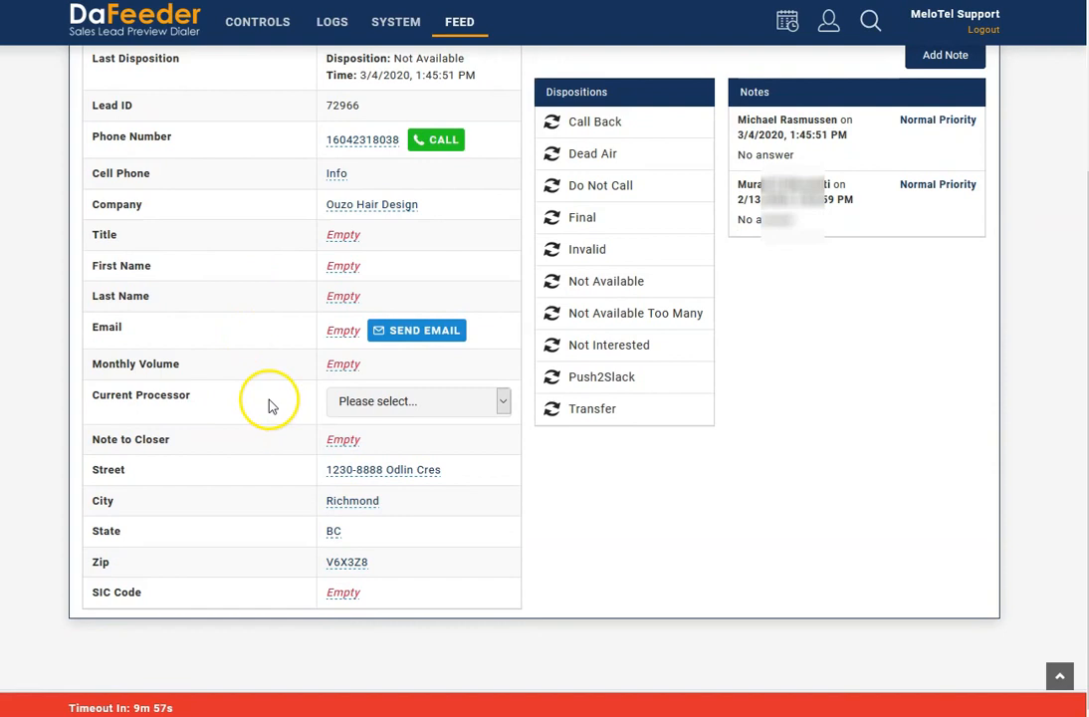
scroll(269, 406, "up", 2)
left_click(460, 486)
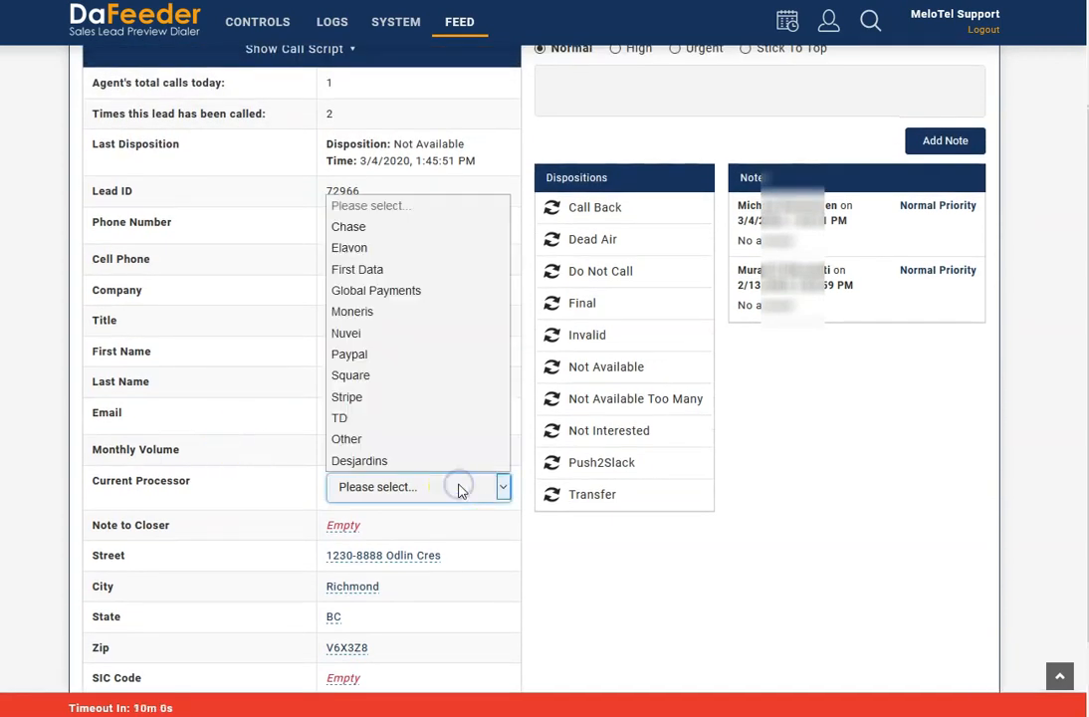
left_click(418, 491)
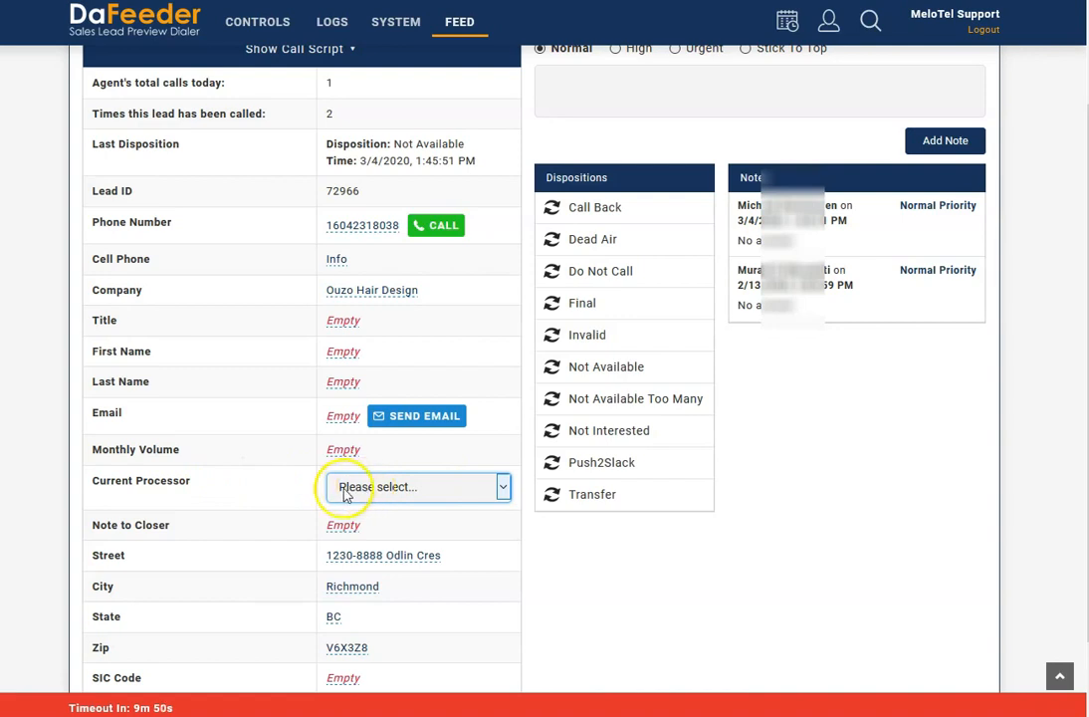
- Show the lead's call script, read through it from start to end and hide it again
scroll(358, 488, "up", 1)
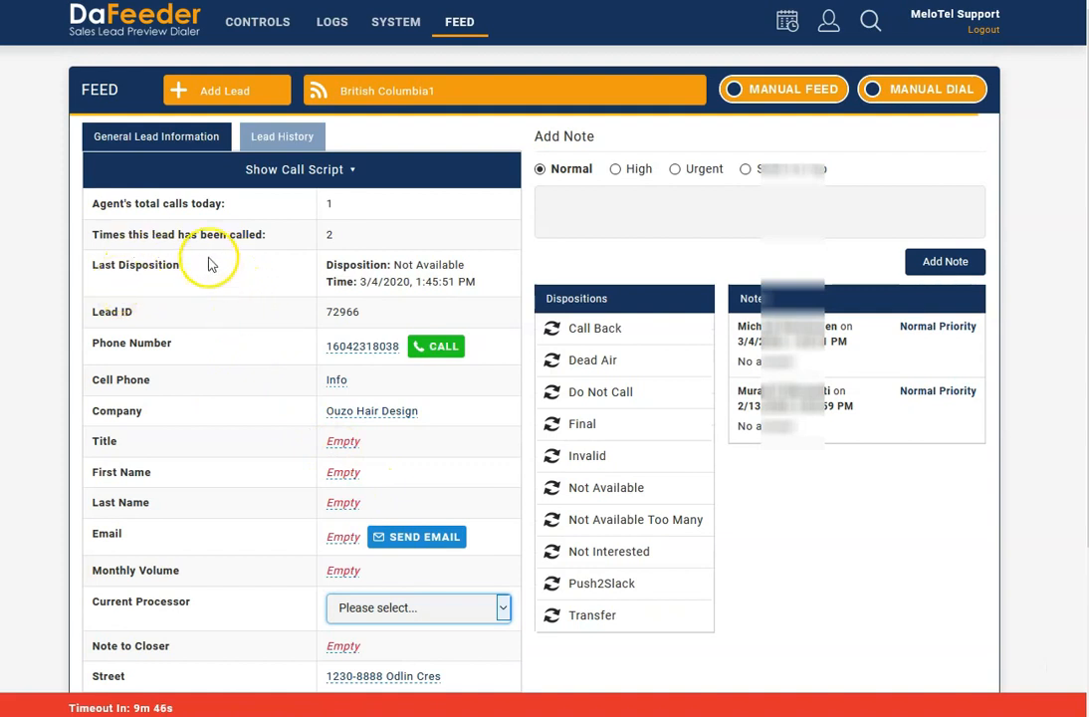
left_click(277, 175)
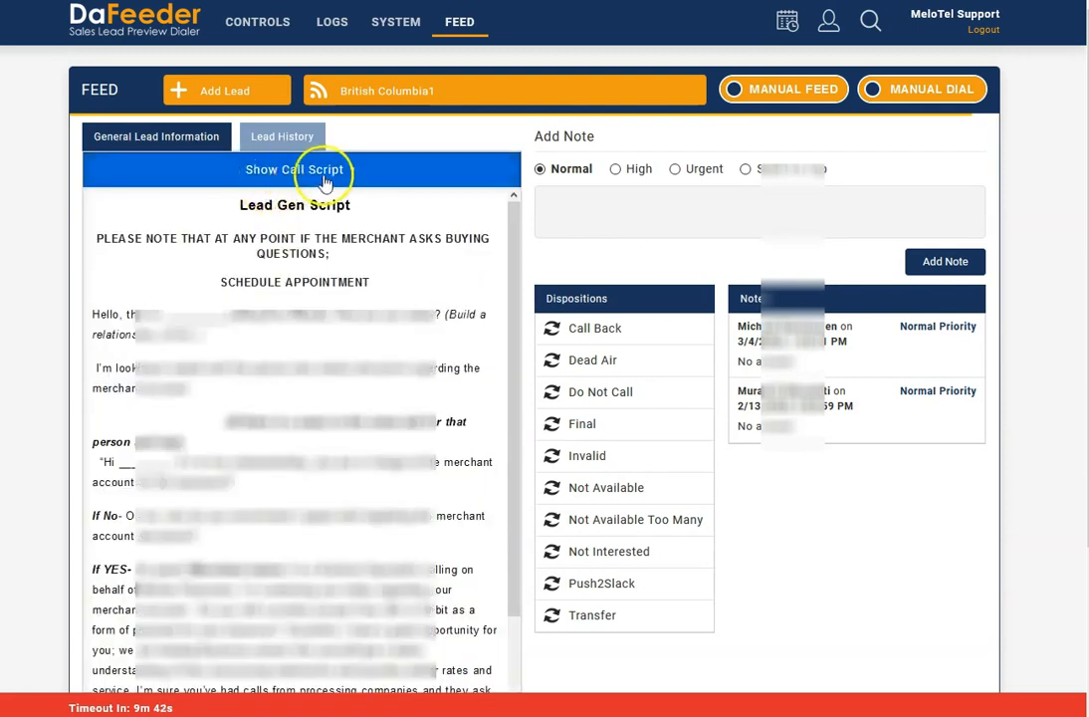
left_click(85, 171)
left_click(87, 175)
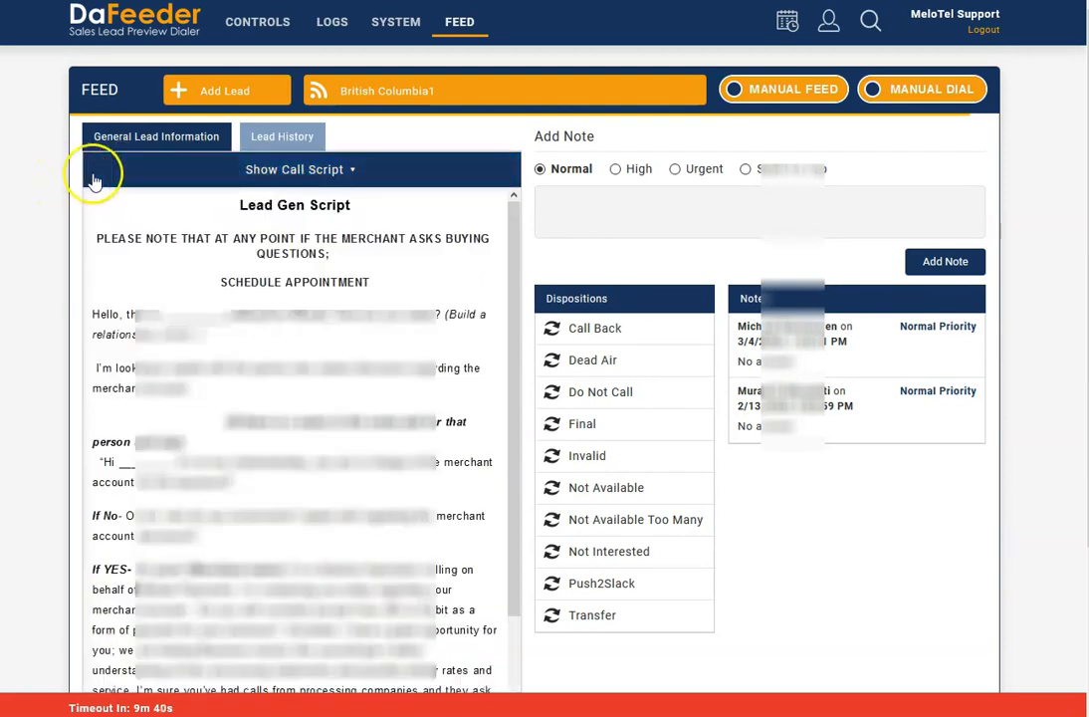
left_click(95, 173)
left_click(94, 173)
left_click(88, 172)
left_click(125, 173)
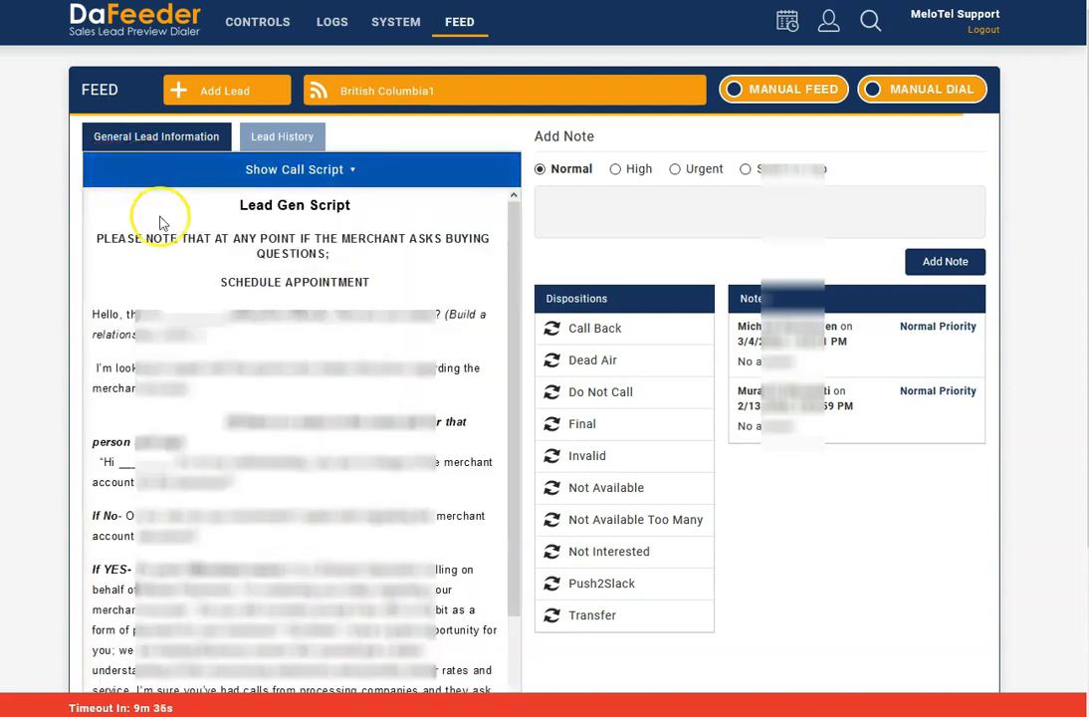
scroll(318, 396, "down", 3)
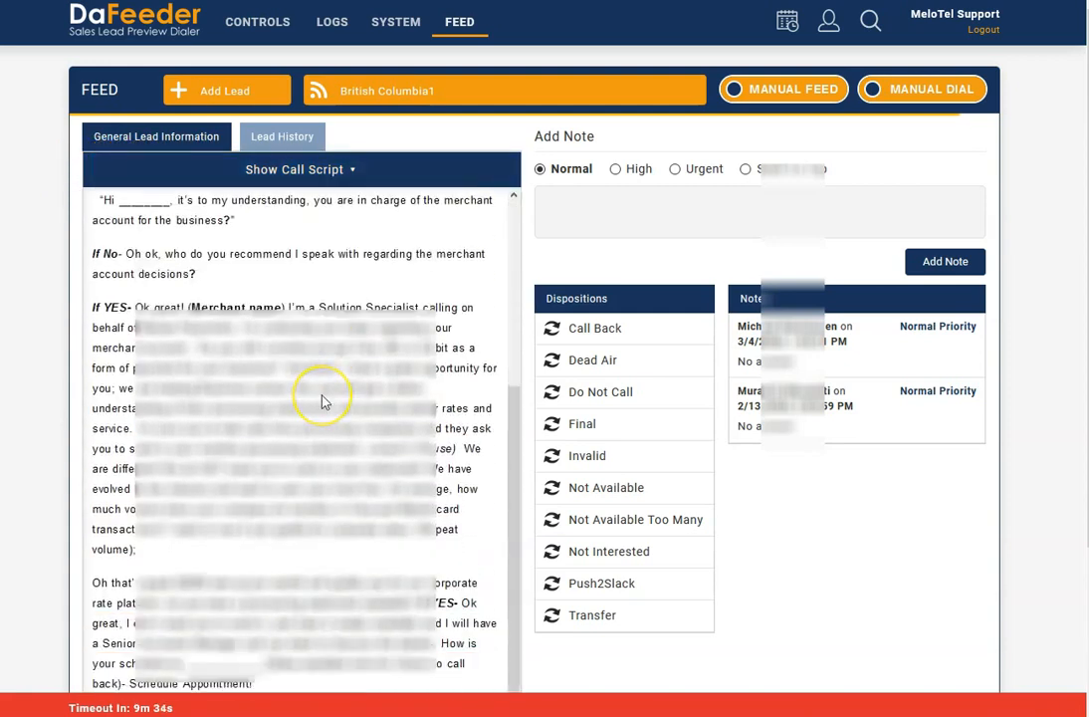
scroll(322, 400, "up", 3)
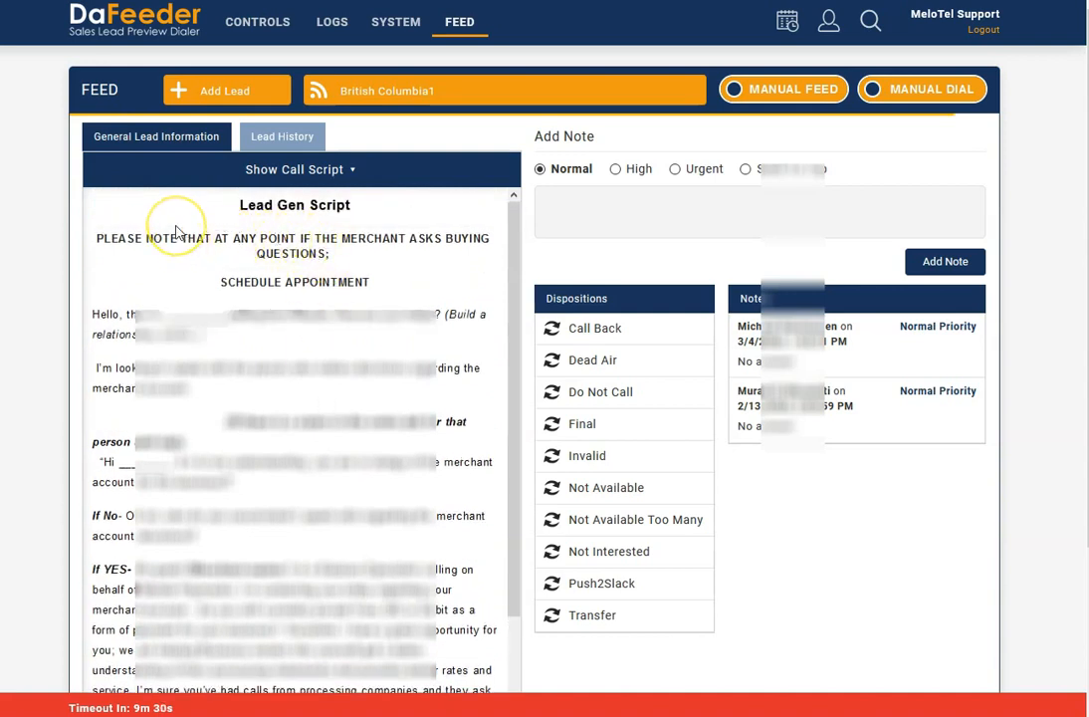
left_click(85, 181)
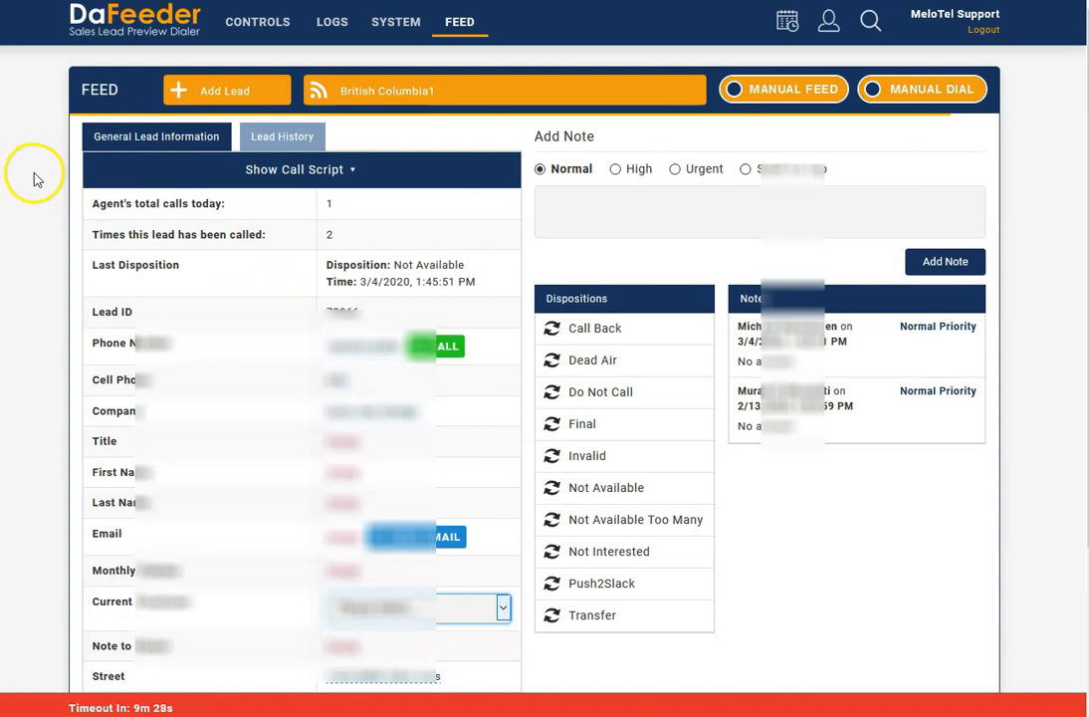
- Toggle between the call script and the lead details, skim the script once more and return to the details
left_click(109, 177)
left_click(61, 175)
left_click(104, 167)
left_click(62, 175)
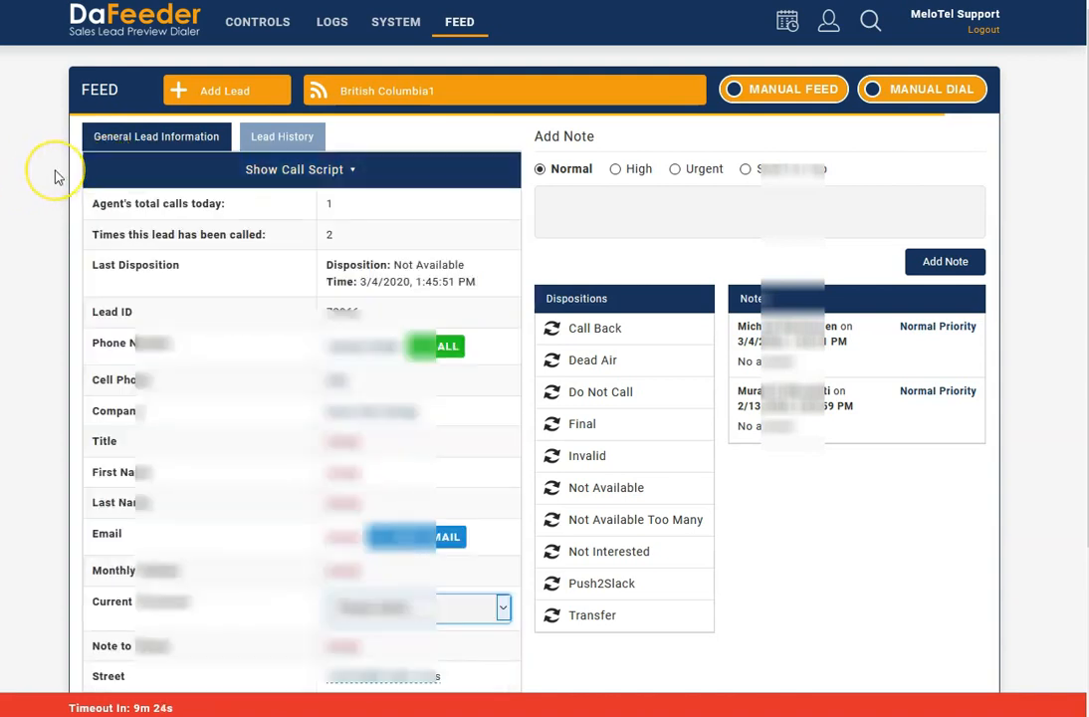
left_click(120, 165)
left_click(73, 170)
left_click(114, 165)
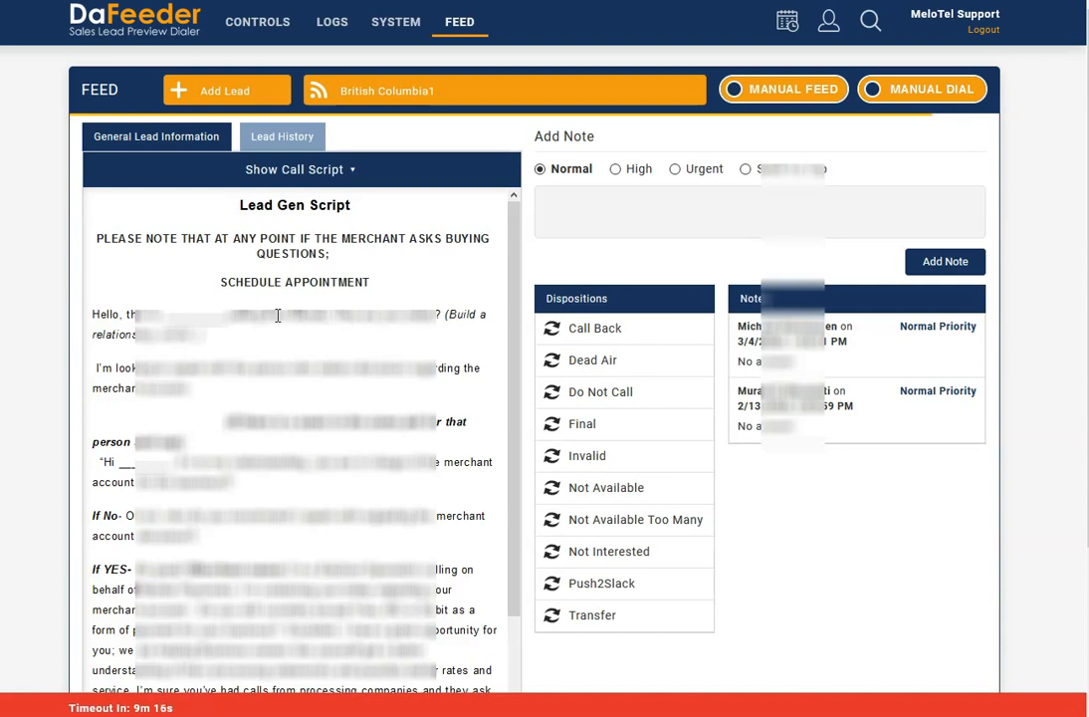
scroll(338, 467, "down", 3)
scroll(335, 462, "up", 3)
left_click(124, 176)
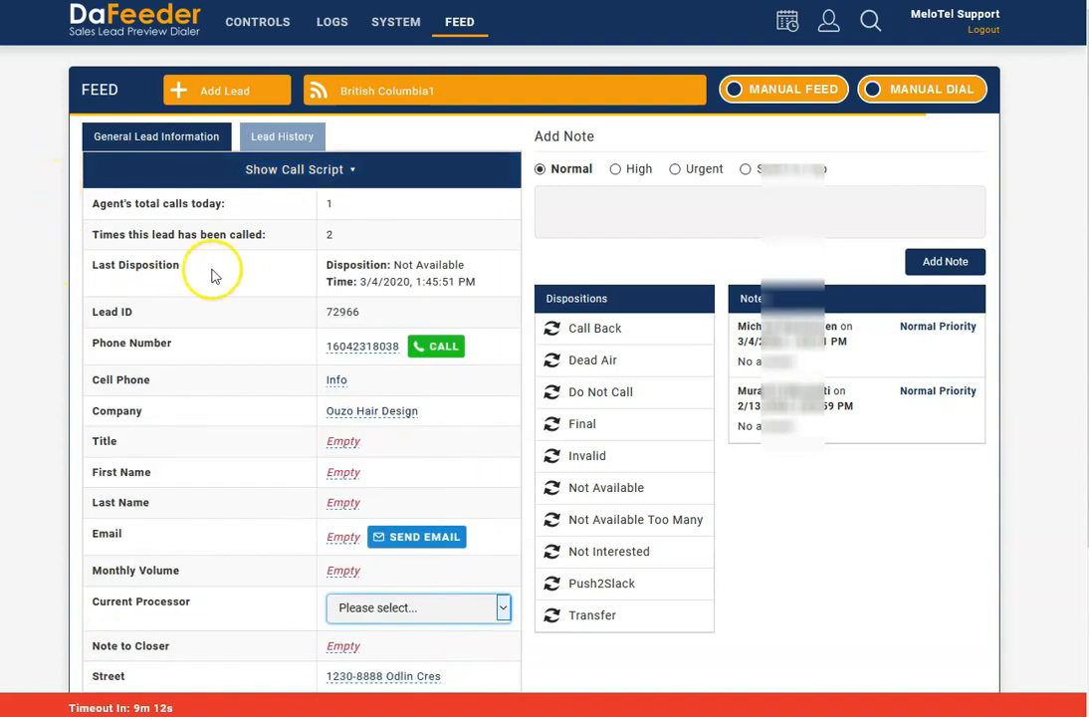
- Open the lead's history and examine its oldest campaign feed entry
left_click(297, 138)
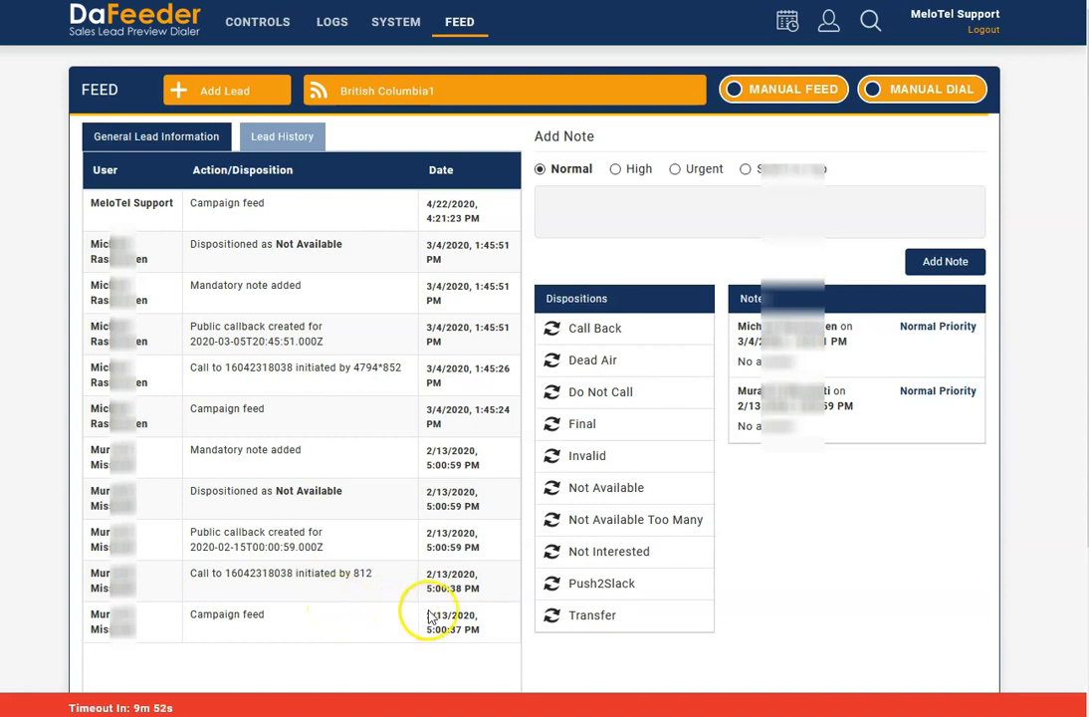
left_click_drag(487, 629, 95, 619)
left_click(280, 625)
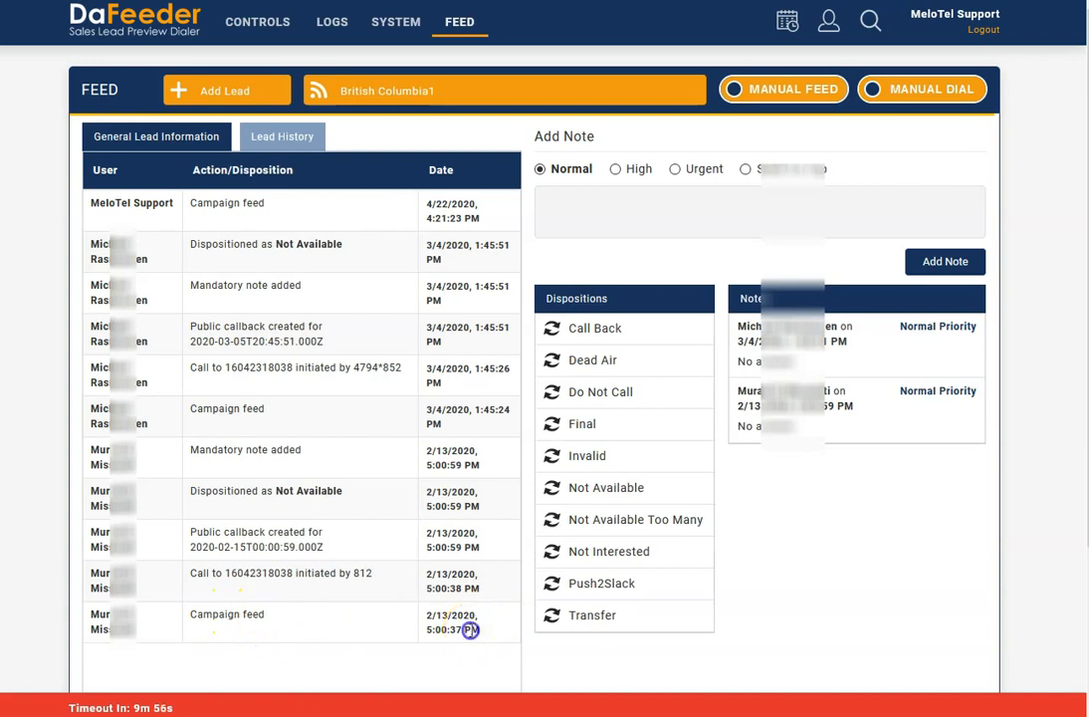
left_click(402, 627)
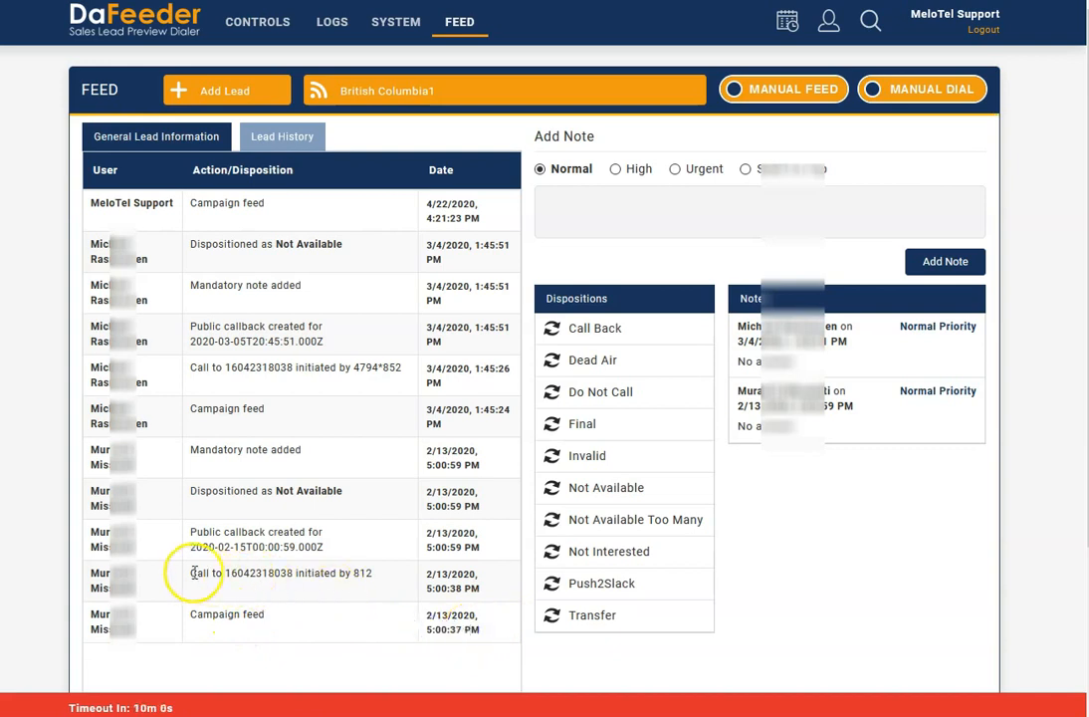
- Examine the call, public callback and Not Available disposition entries dated 2/13/2020 in the lead's history
left_click_drag(370, 574, 239, 575)
left_click(310, 558)
left_click_drag(261, 531, 203, 531)
left_click(292, 516)
left_click_drag(345, 491, 260, 491)
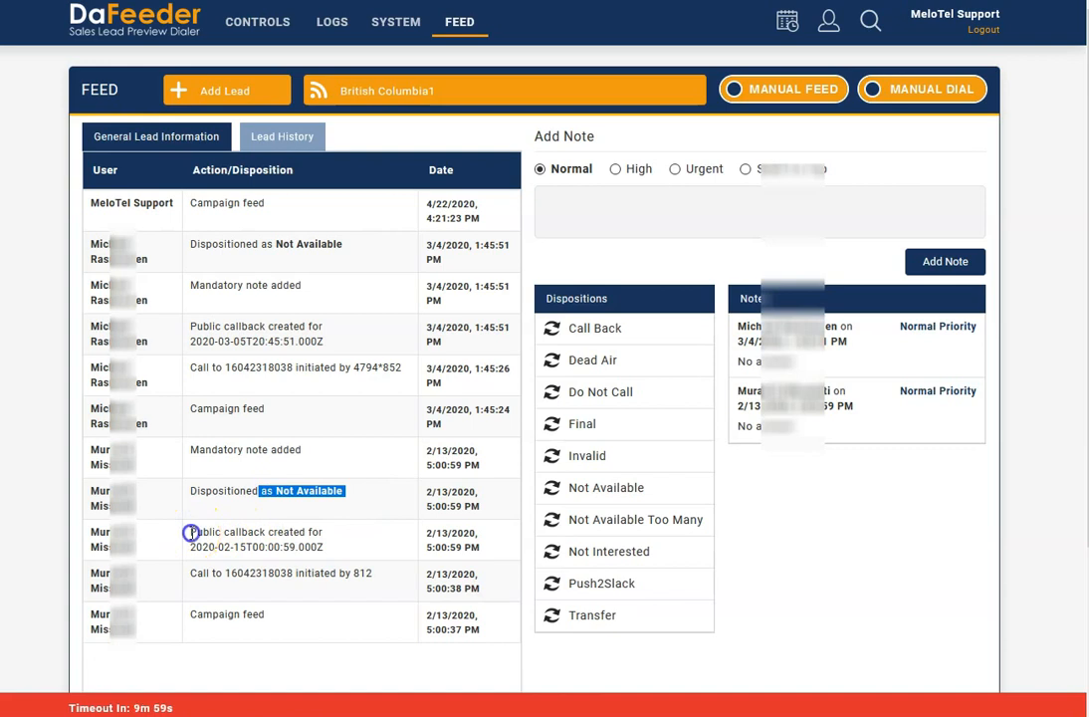
left_click_drag(191, 532, 248, 532)
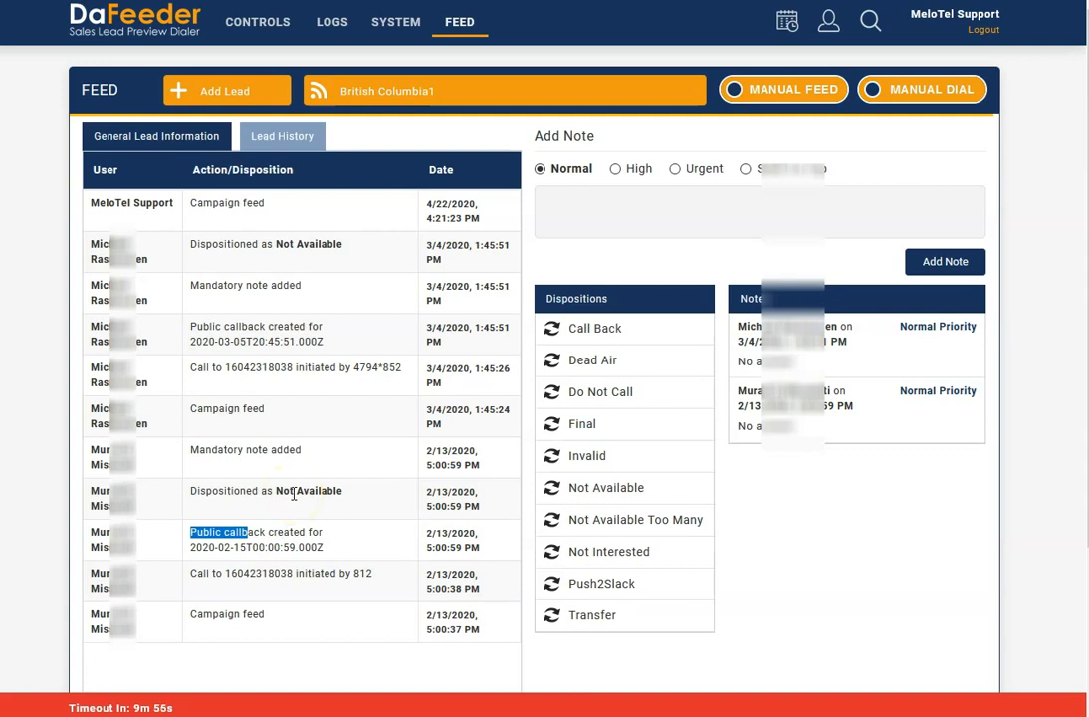
- Examine the oldest mandatory note entry, compare it with the matching note's text, and check the following campaign feed entry
left_click_drag(315, 455, 192, 450)
left_click(318, 453)
left_click_drag(278, 490, 206, 449)
left_click(315, 454)
left_click(332, 417)
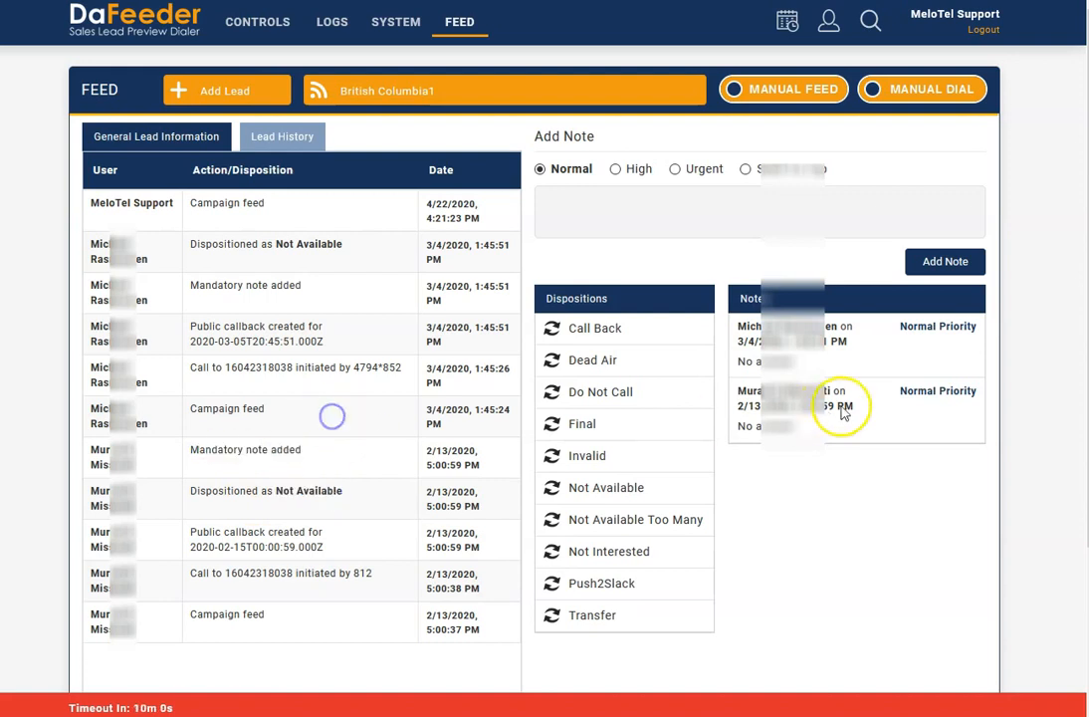
left_click_drag(802, 427, 757, 426)
left_click(309, 424)
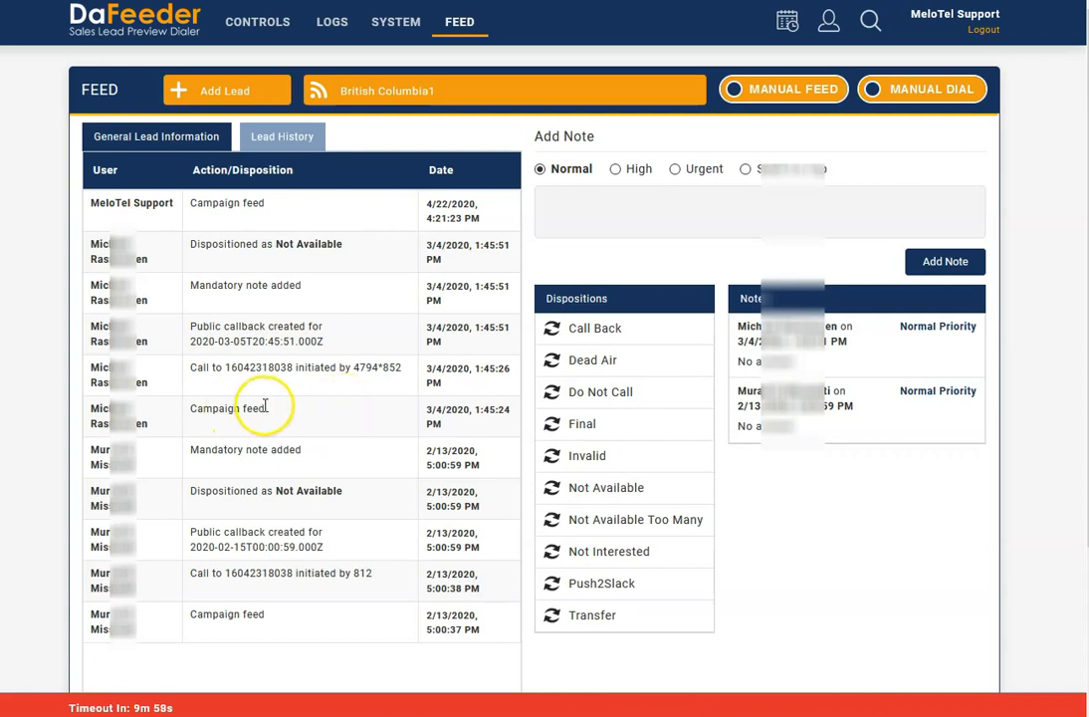
left_click(296, 414)
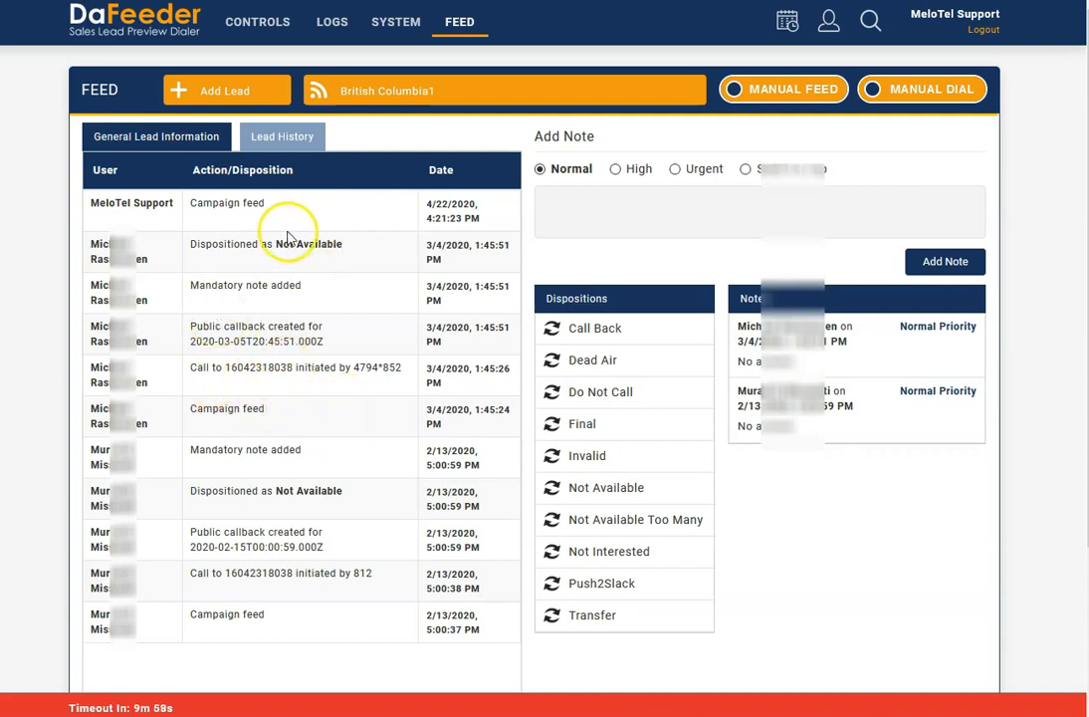
- Examine the newest campaign feed entry in the history and return to the general lead information
double_click(241, 204)
left_click_drag(241, 204, 78, 203)
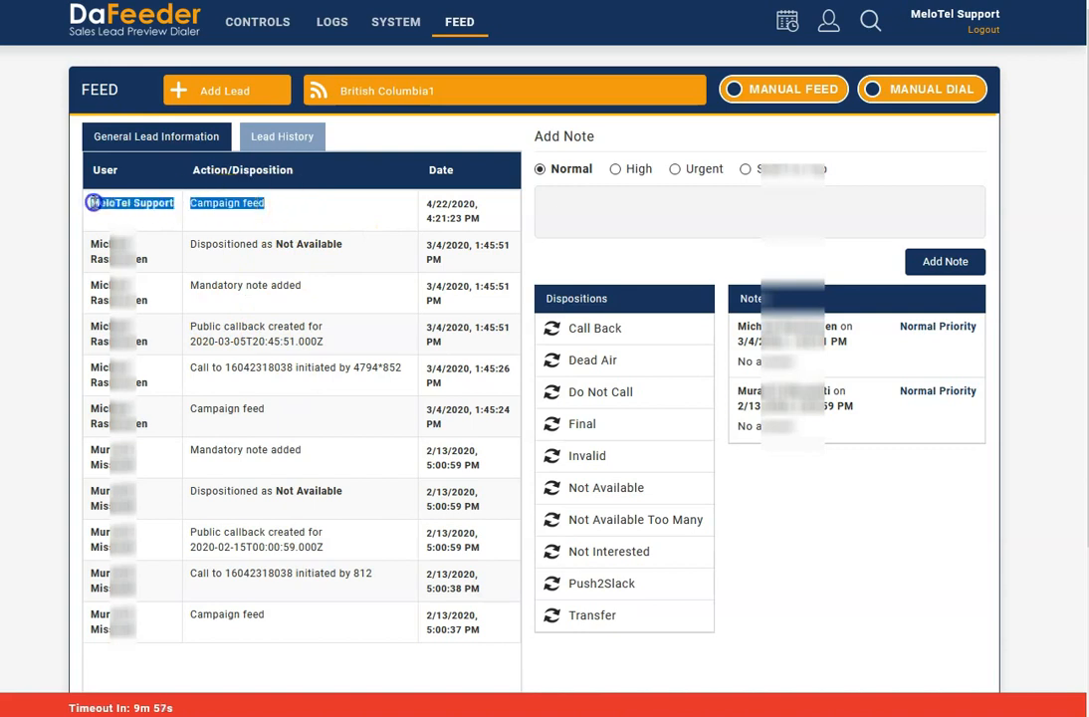
left_click(282, 211)
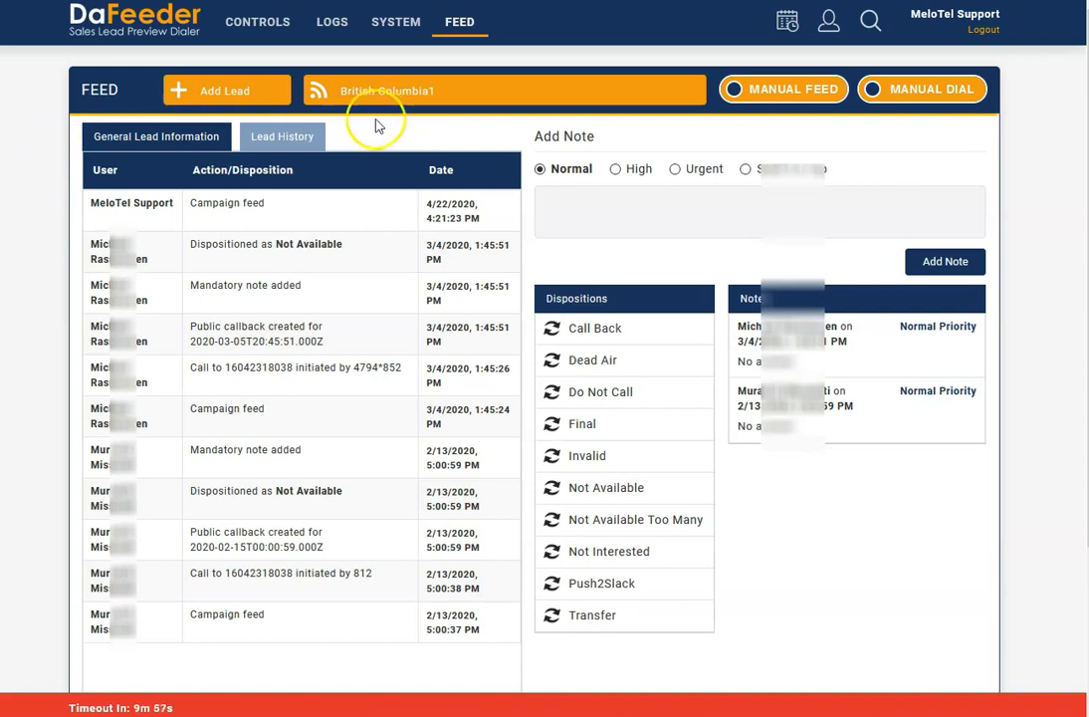
left_click(187, 138)
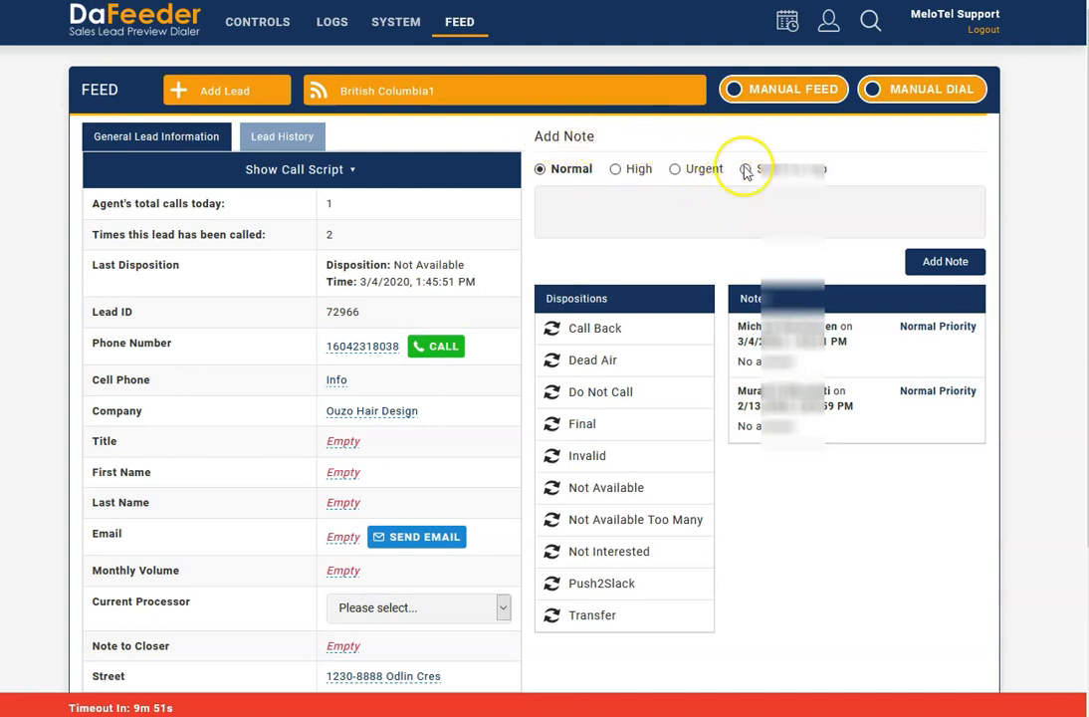
- Add the note "Hi" to the lead with Stick To Top priority and reset the note priority to Normal
left_click(713, 197)
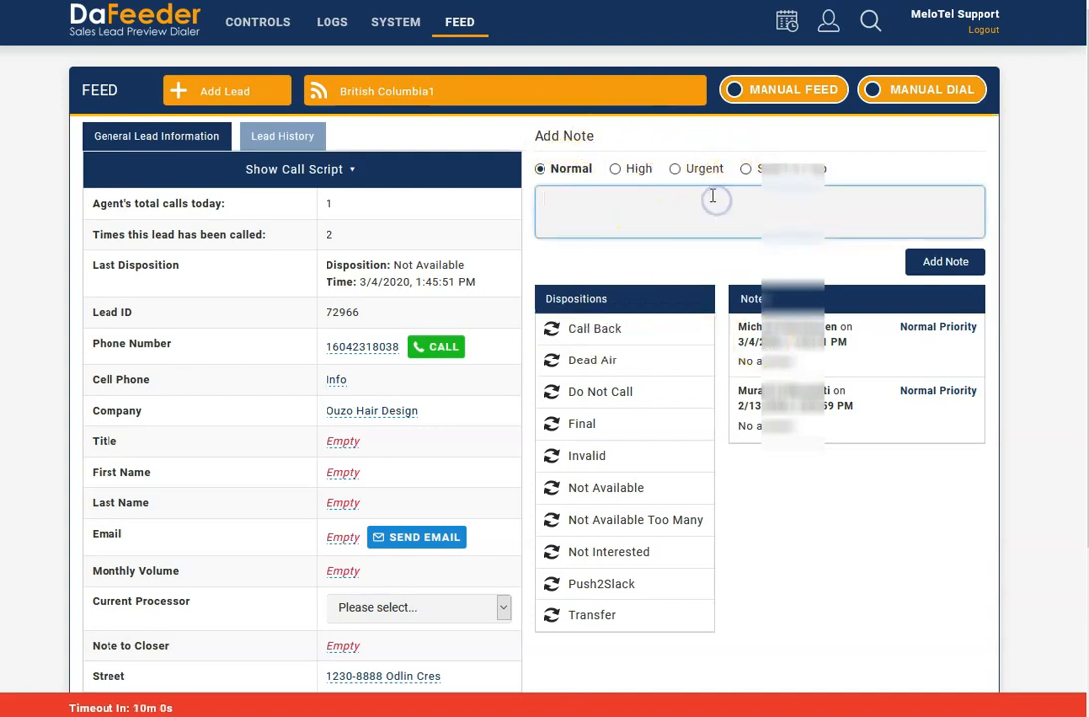
left_click(770, 170)
left_click(746, 206)
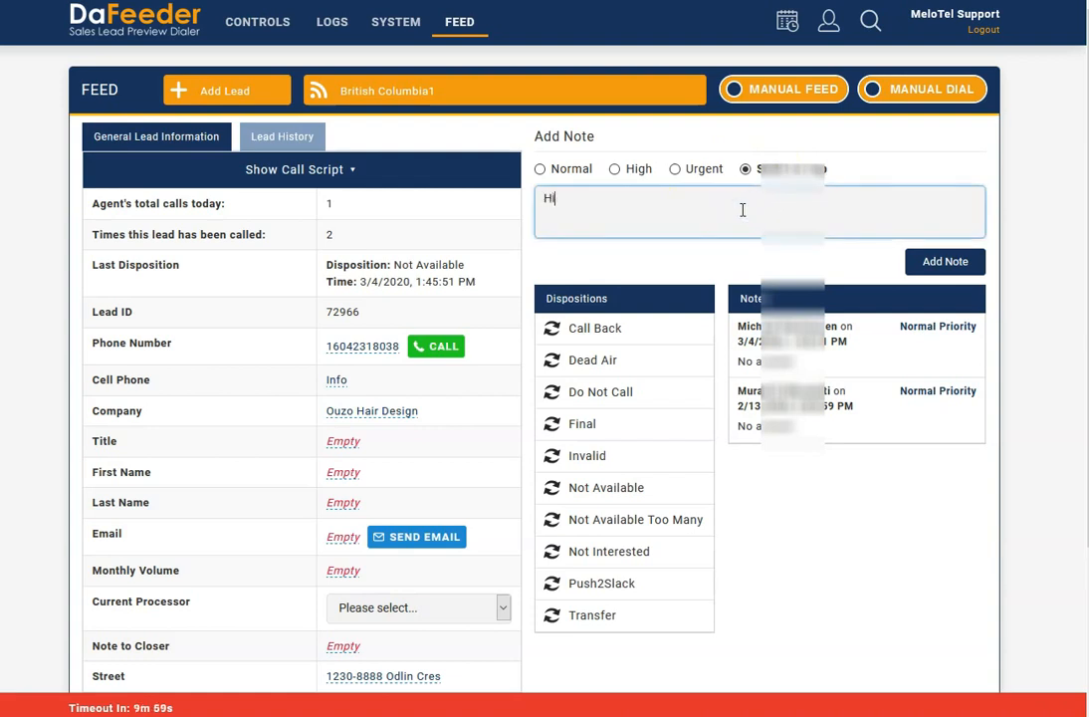
left_click(950, 261)
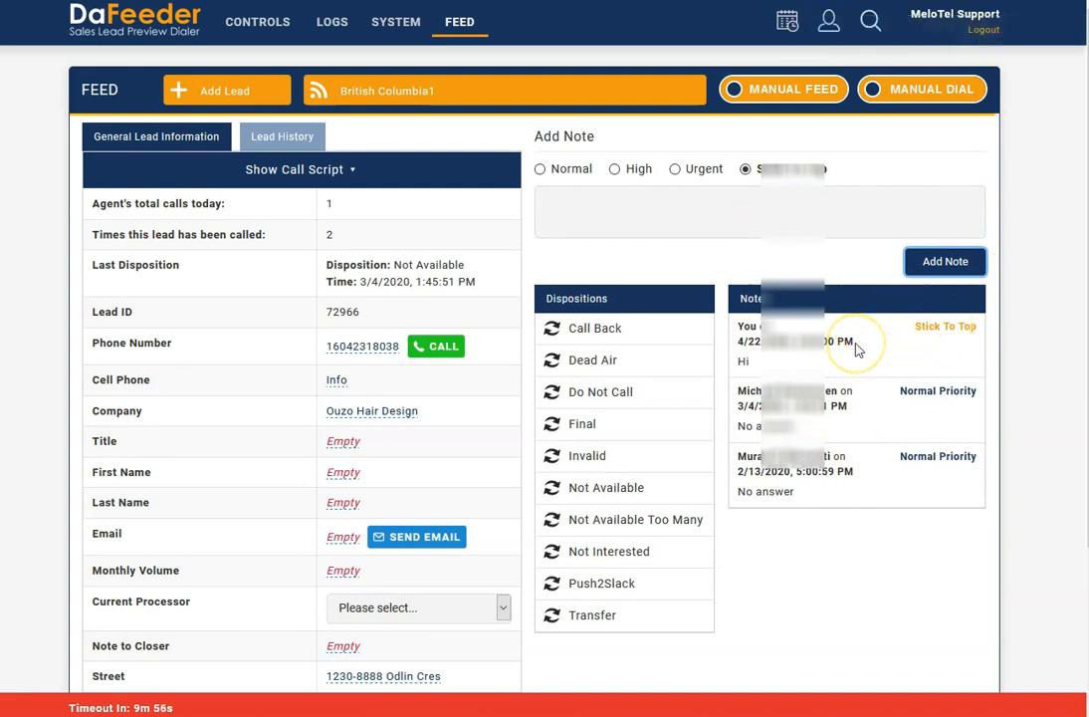
left_click(559, 169)
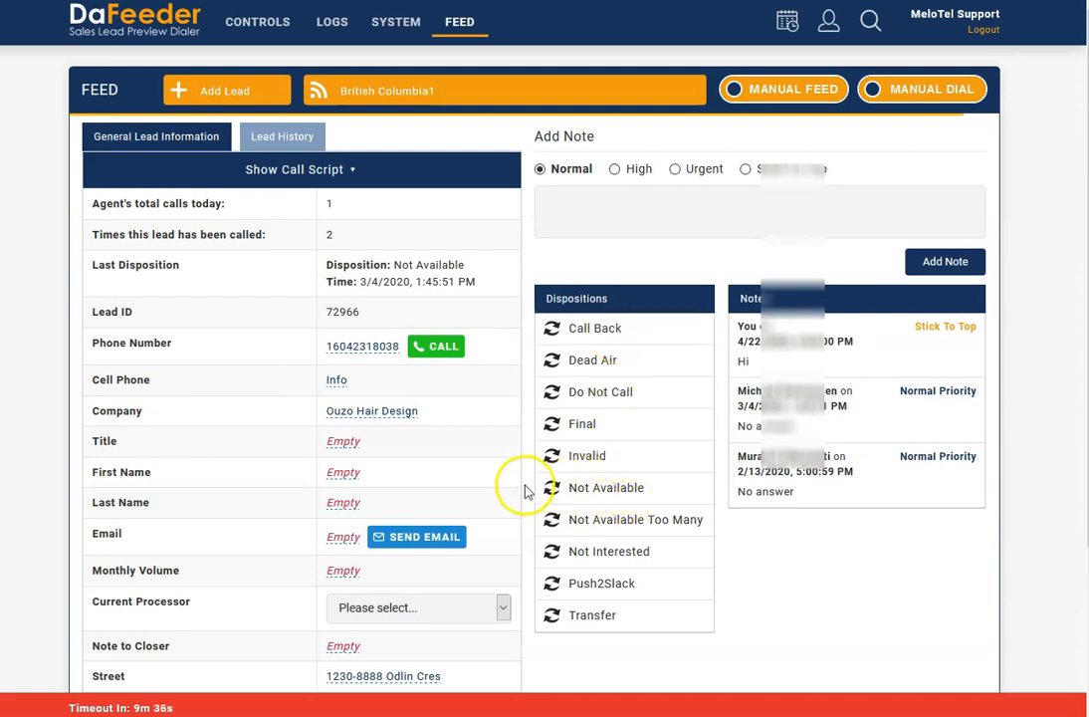
- Look through the additional note options of the Not Available disposition and cancel without dispositioning the lead
left_click(608, 492)
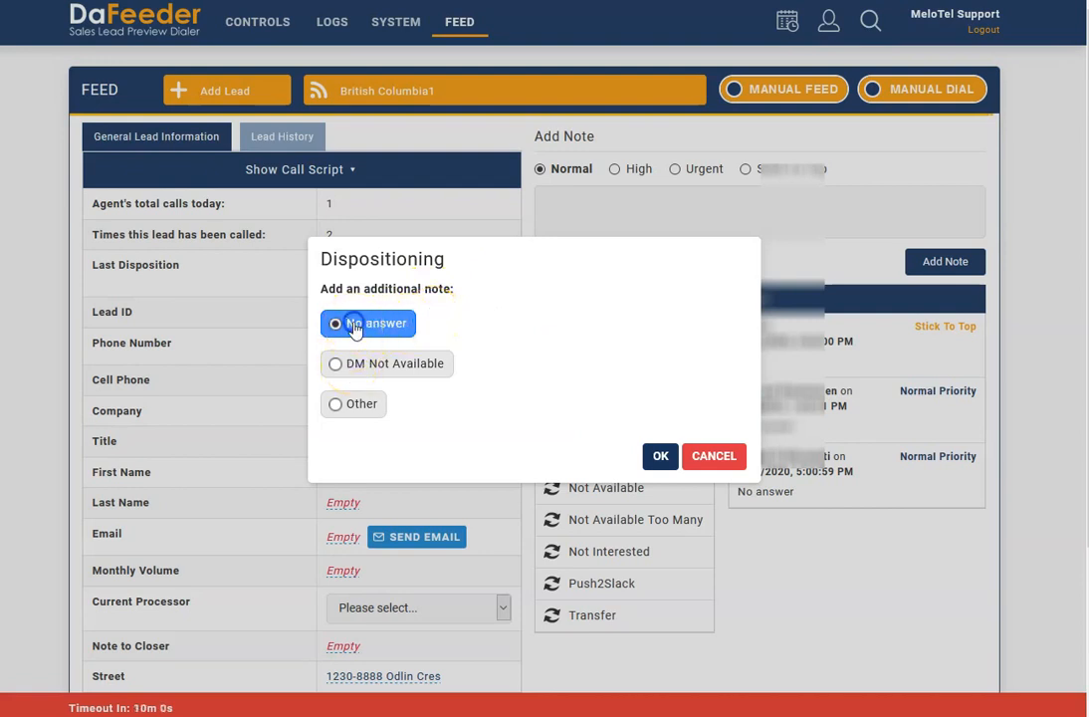
left_click(337, 368)
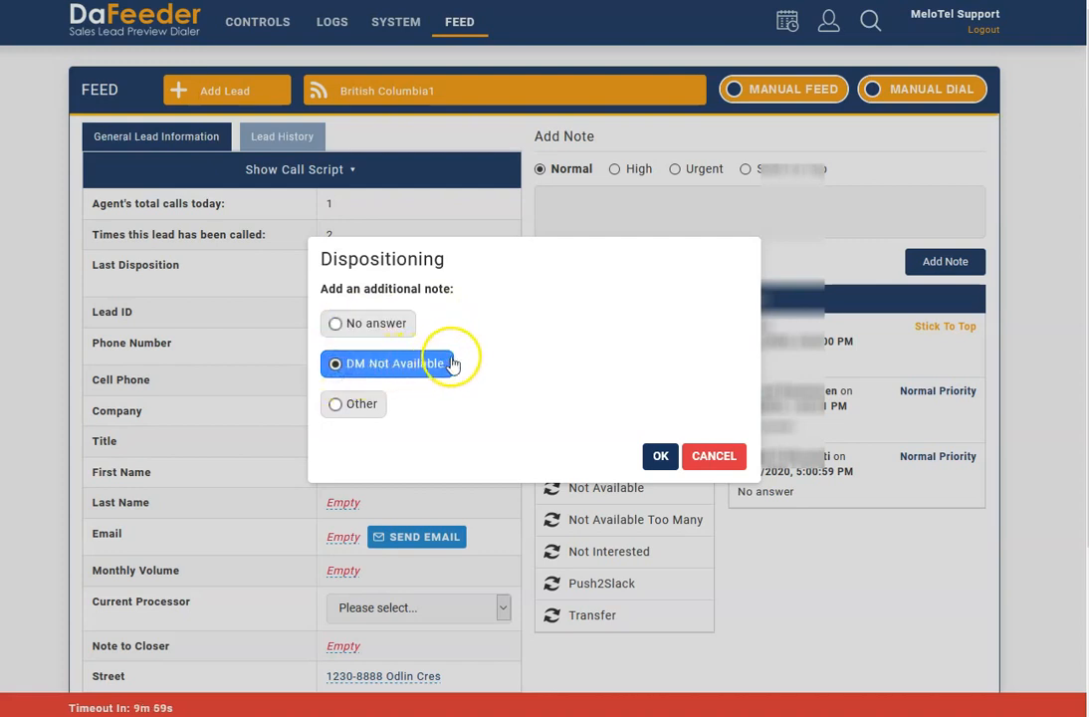
left_click(346, 411)
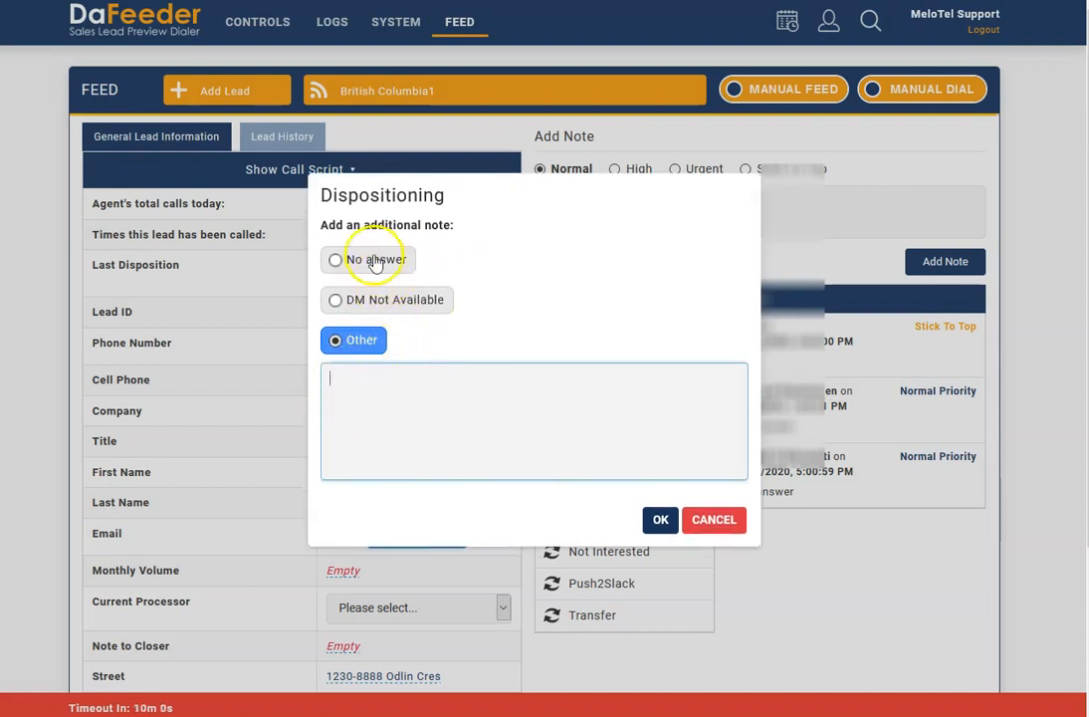
left_click(375, 261)
left_click(719, 453)
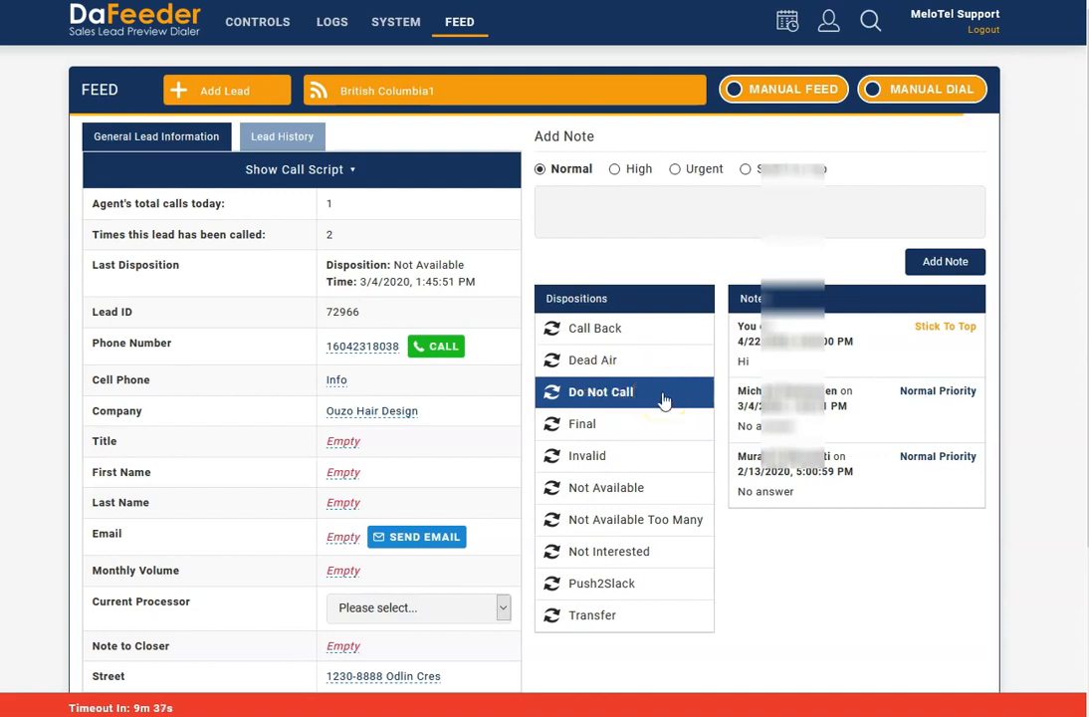
- Try a Call Back disposition with a private callback on 2020/04/23 at 17:15 and cancel it
left_click(610, 329)
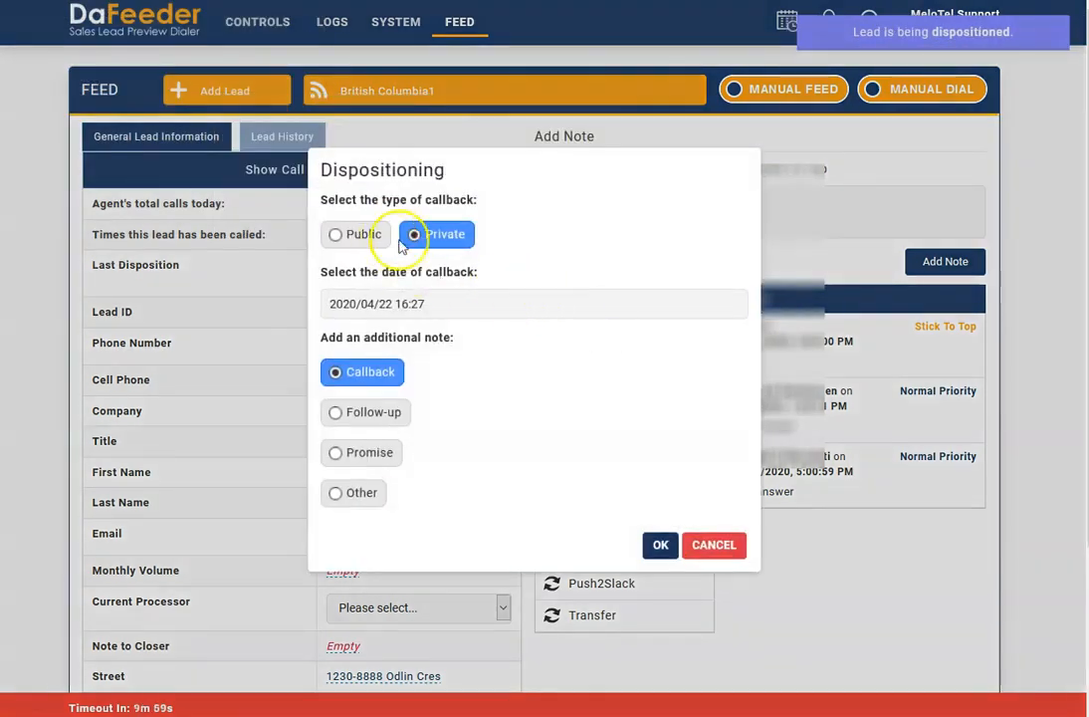
left_click(363, 234)
left_click(418, 234)
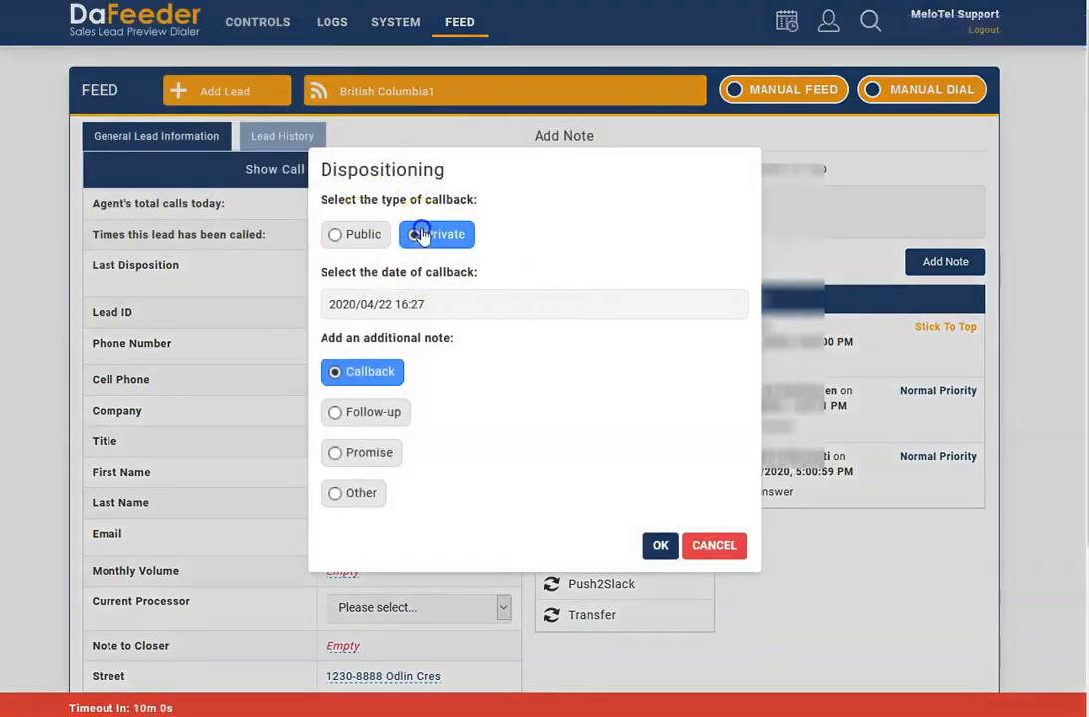
left_click(360, 304)
left_click(456, 465)
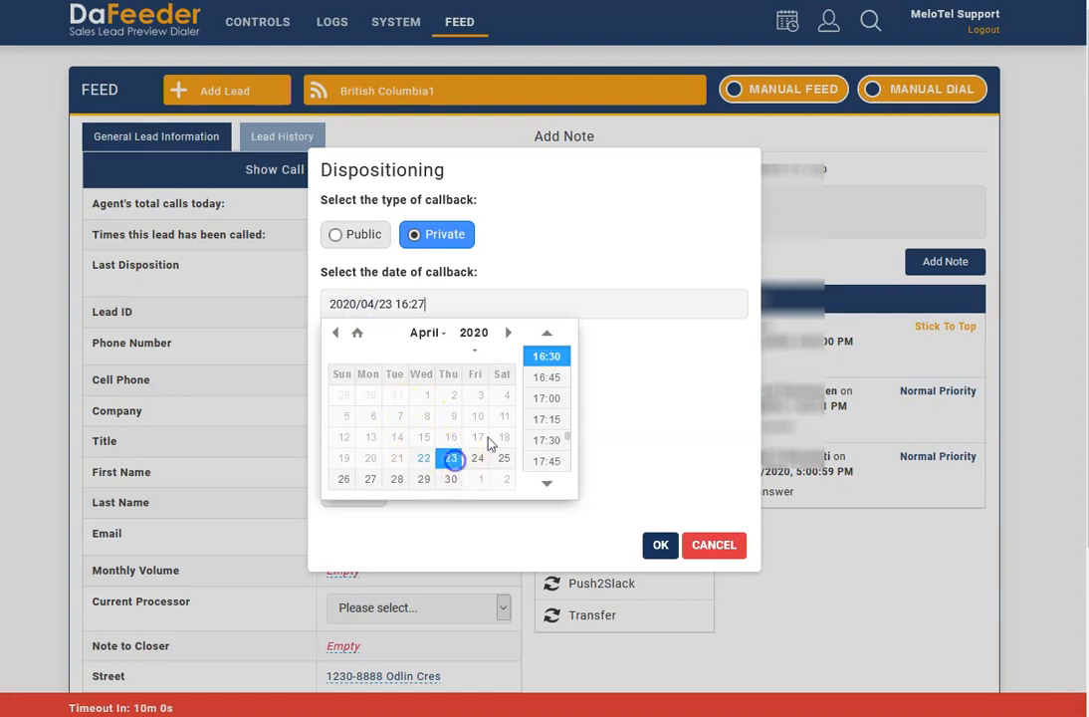
left_click(547, 419)
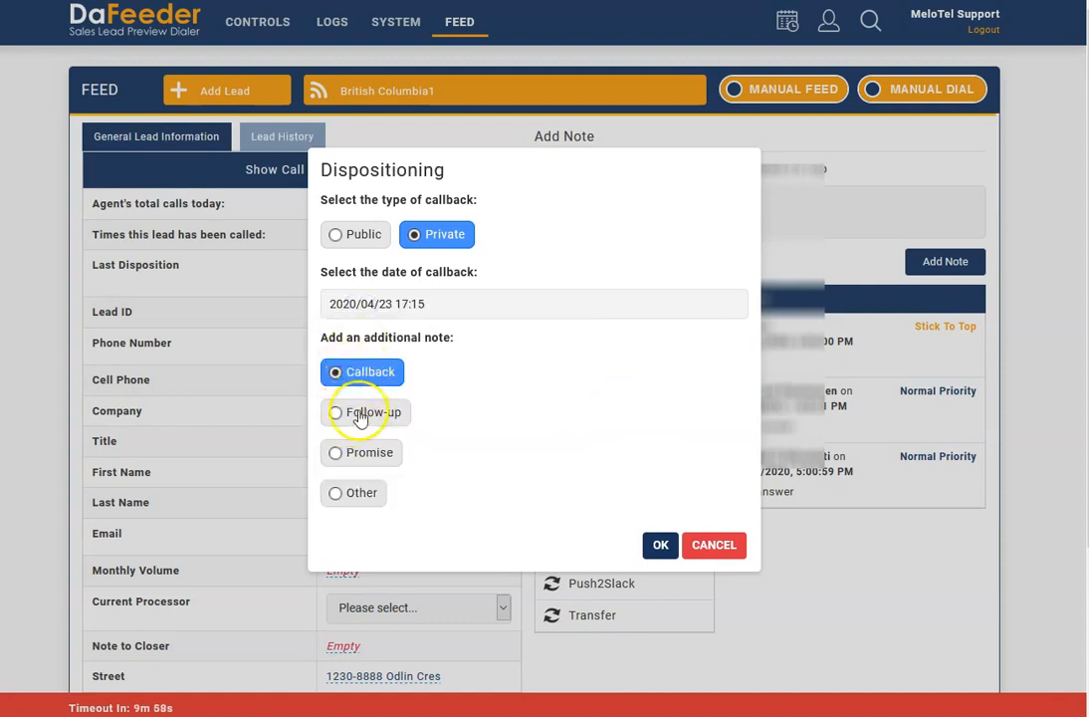
left_click(715, 546)
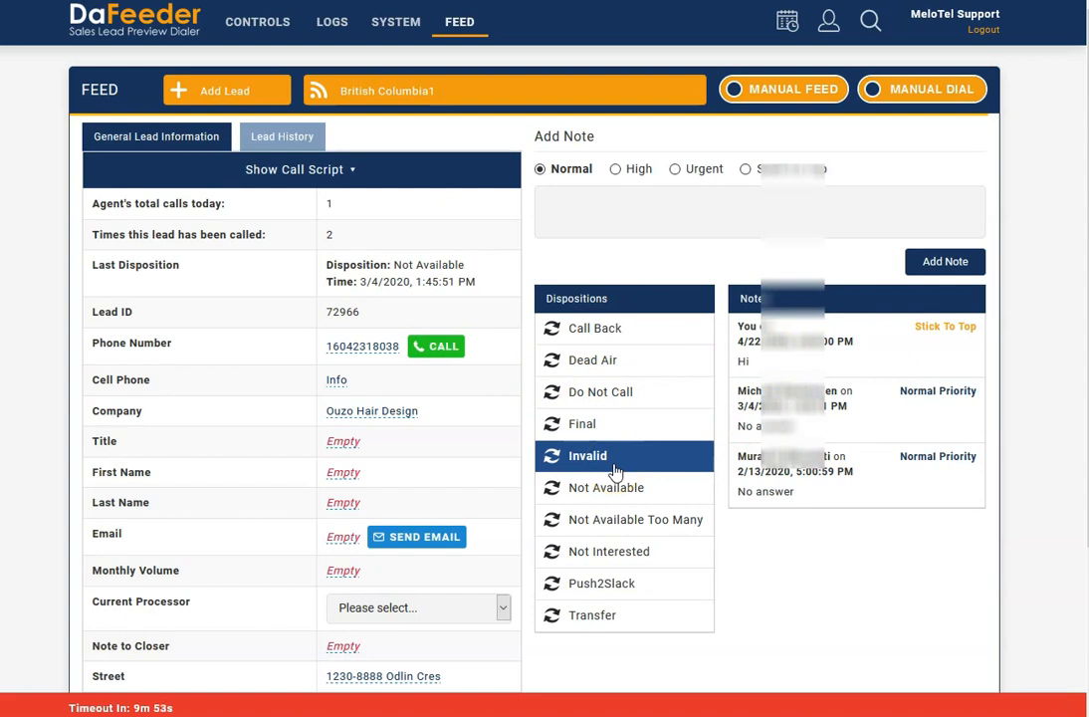
- Open the callback calendar and look through April 2020 for scheduled callbacks
left_click(787, 22)
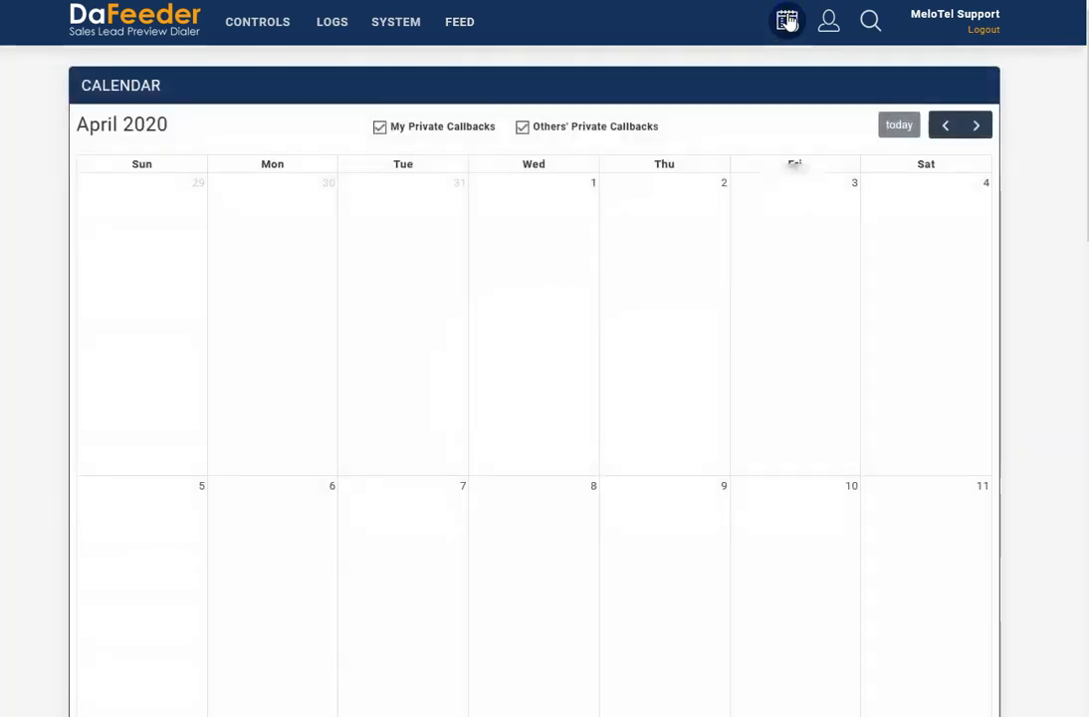
scroll(500, 349, "down", 5)
scroll(501, 351, "down", 3)
scroll(501, 351, "up", 8)
- Return to the feed and load the British Columbia1 campaign to get a lead
left_click(431, 24)
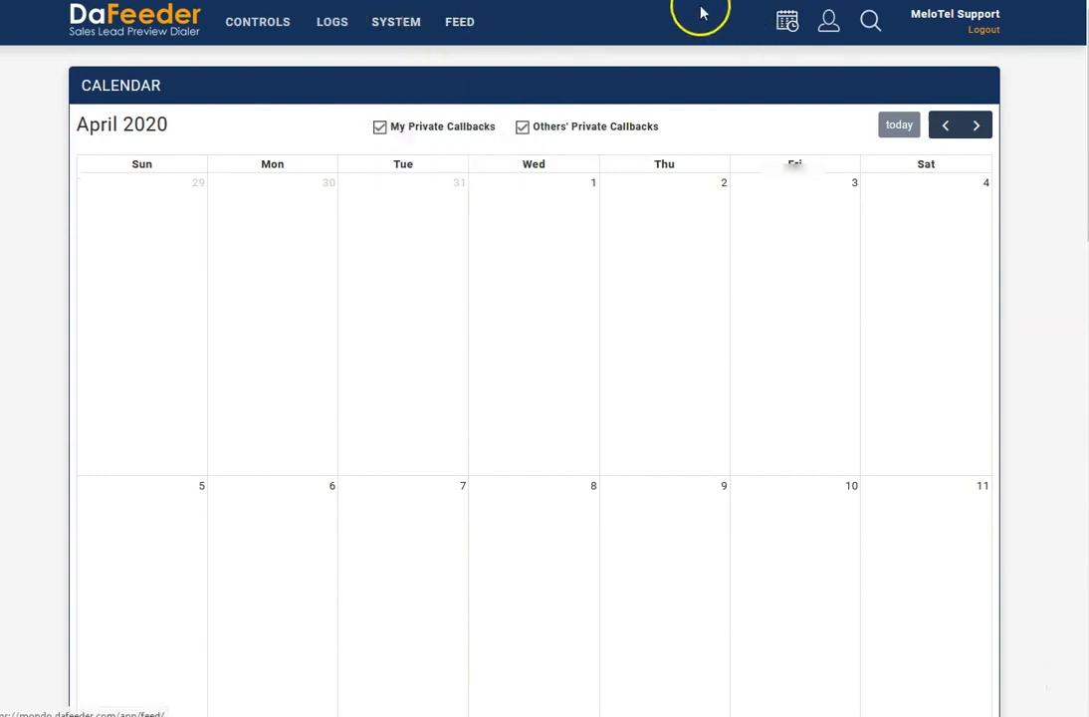
left_click(455, 27)
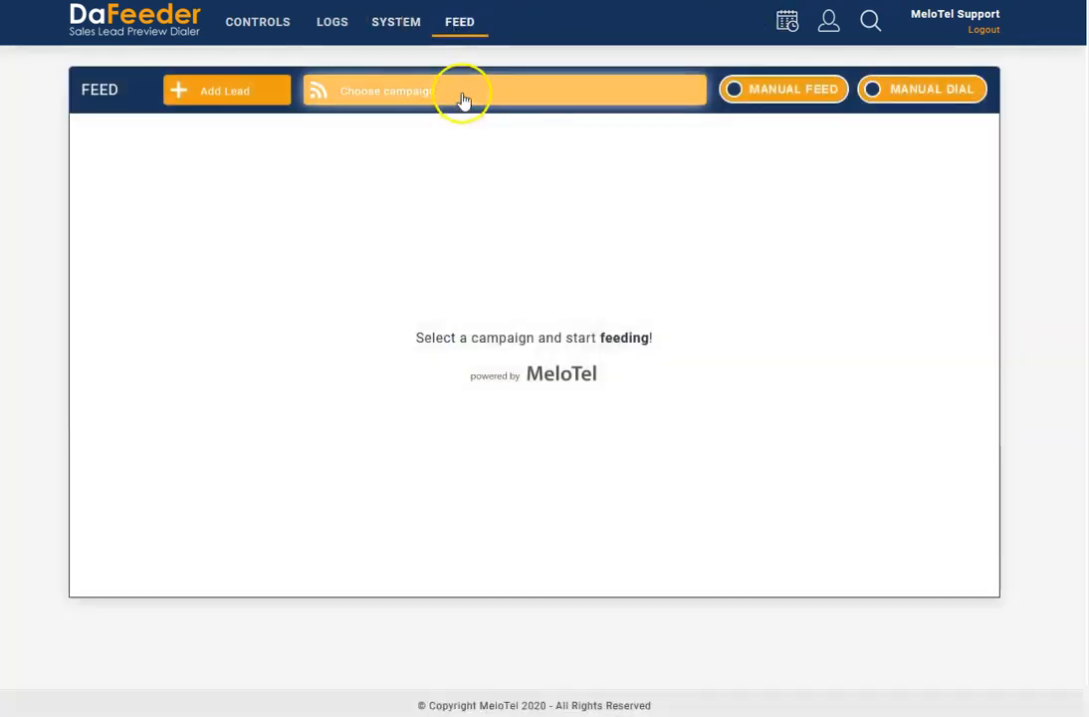
left_click(461, 94)
left_click(388, 151)
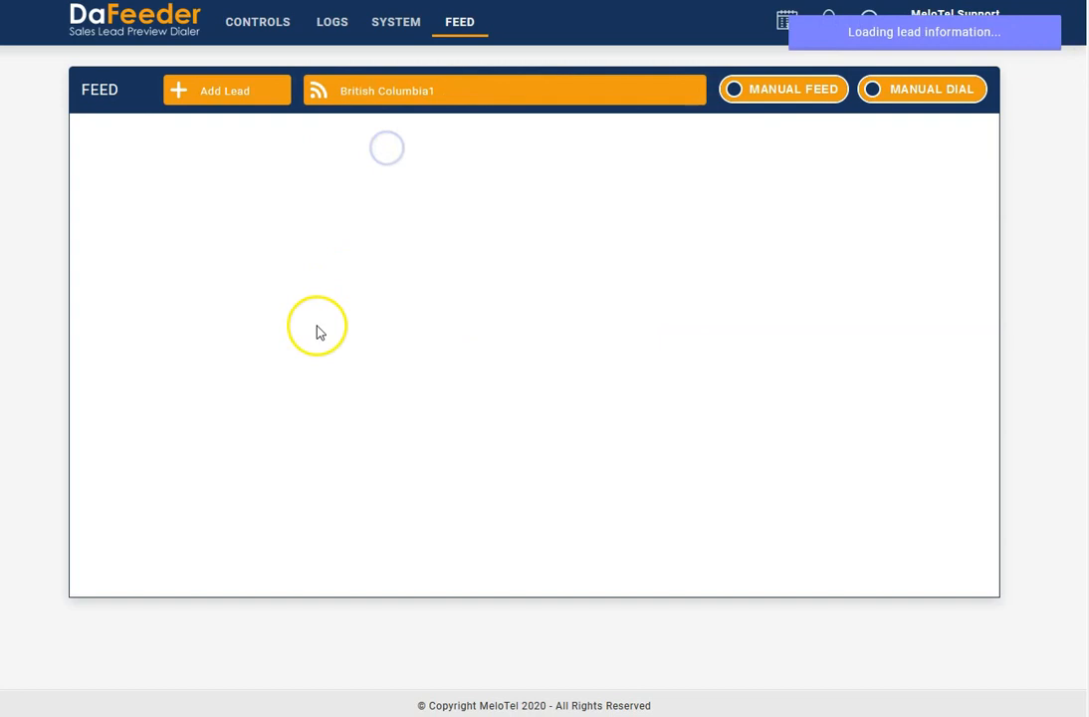
- Disposition the lead as Call Back with a private callback on 2020/04/23 at 16:27 and the Callback note
left_click(611, 341)
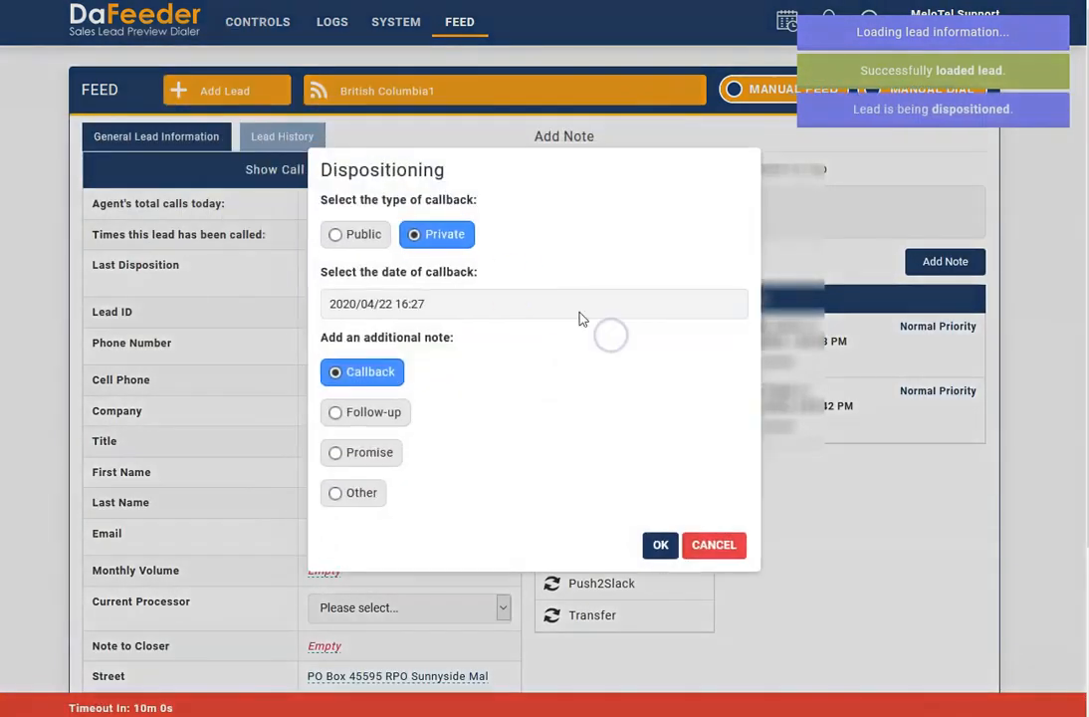
left_click(395, 307)
left_click(450, 458)
left_click(583, 321)
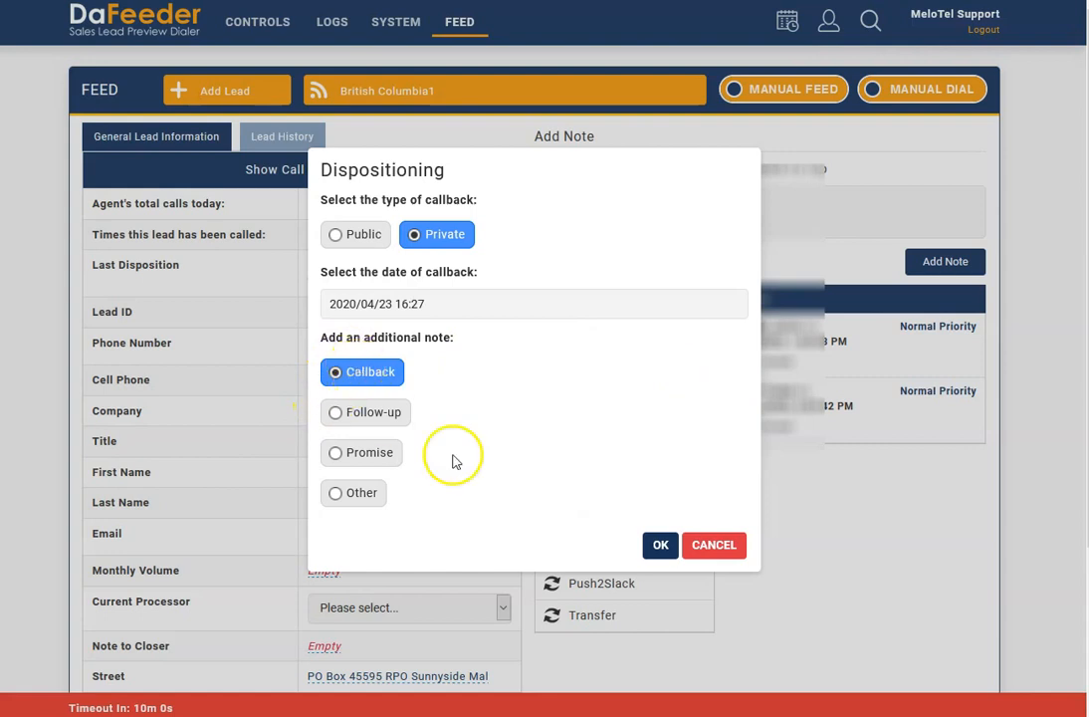
left_click(657, 544)
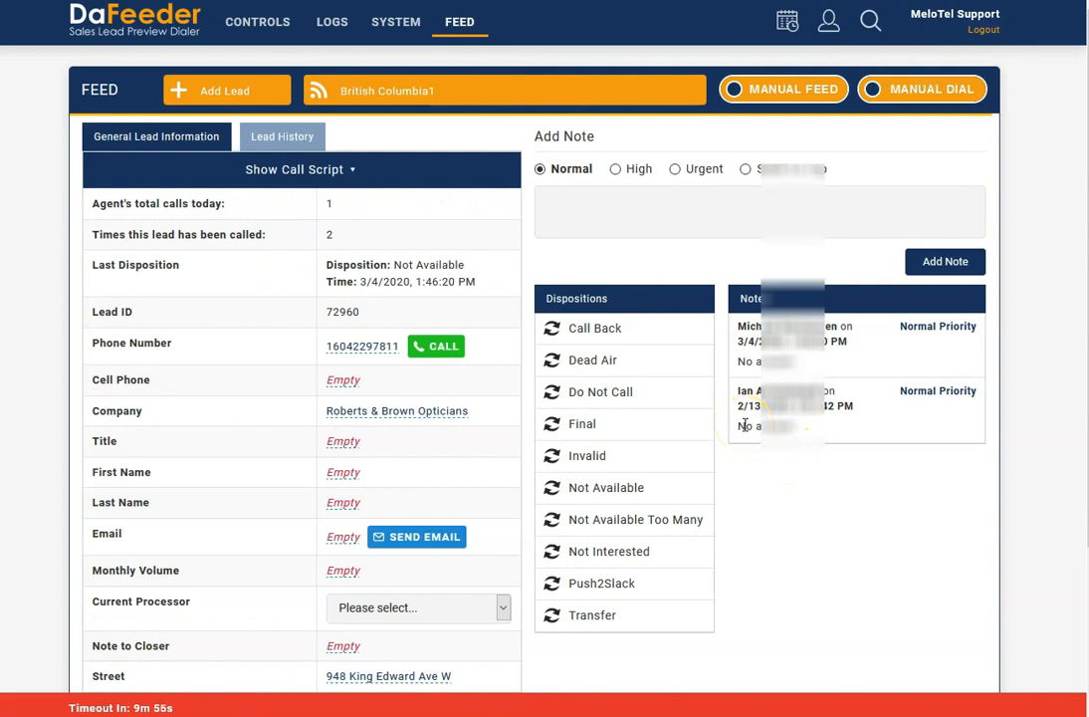
- Open the callback calendar and examine the callback entry scheduled on April 23
left_click(790, 20)
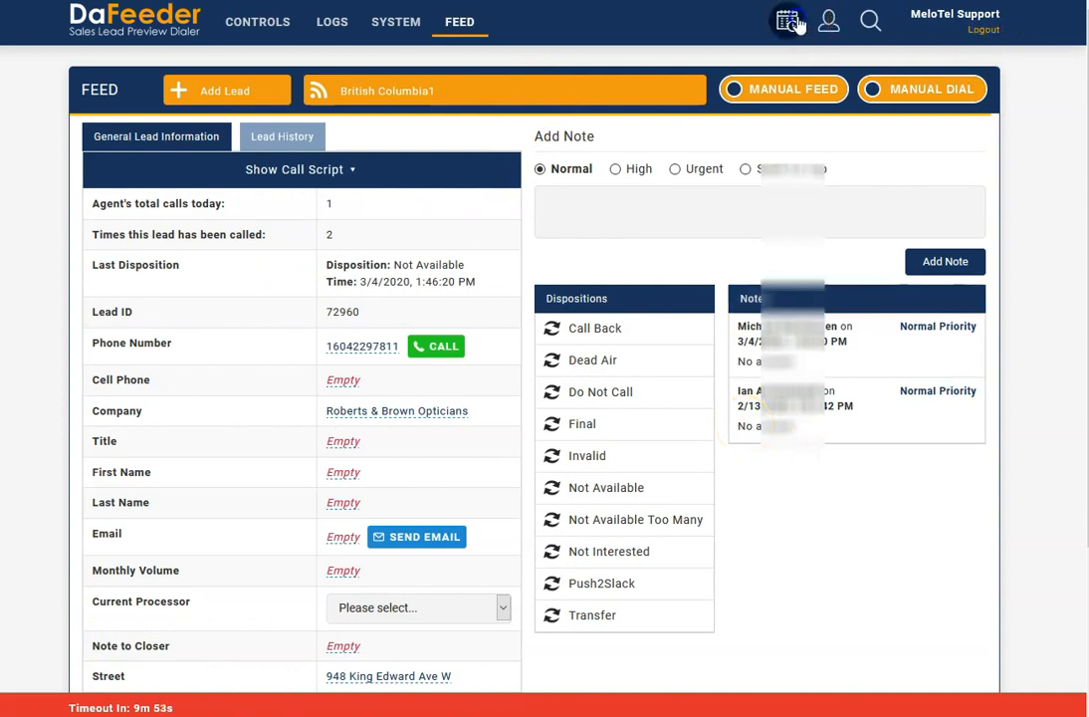
scroll(694, 438, "down", 7)
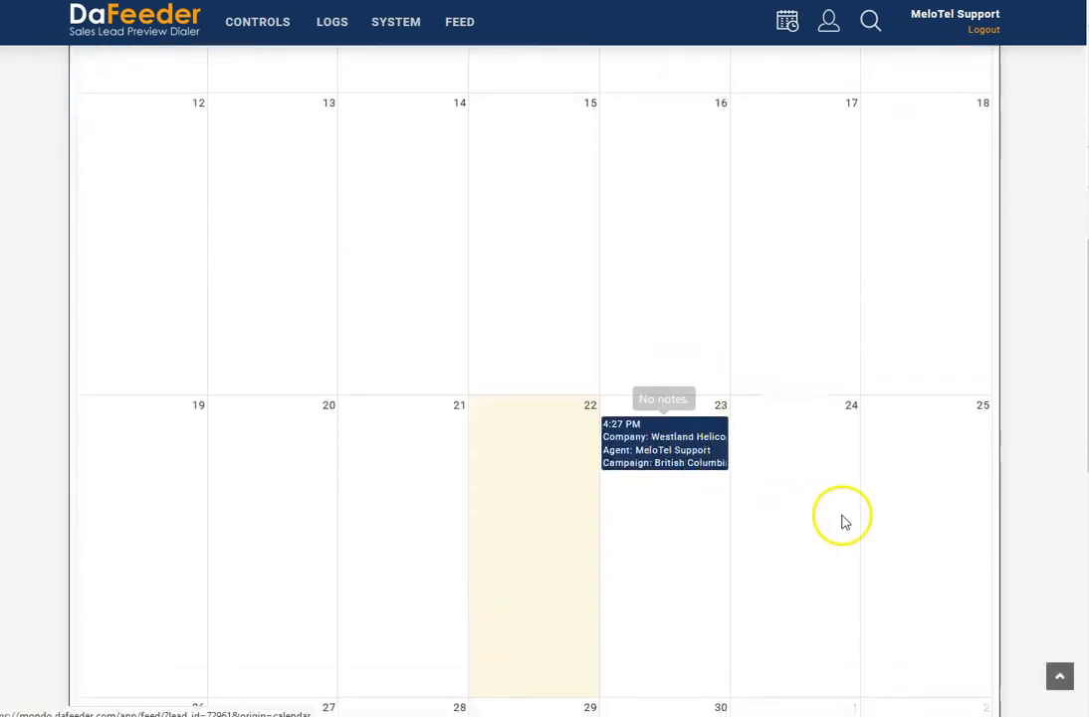
scroll(824, 495, "up", 6)
scroll(834, 498, "down", 2)
scroll(834, 498, "up", 3)
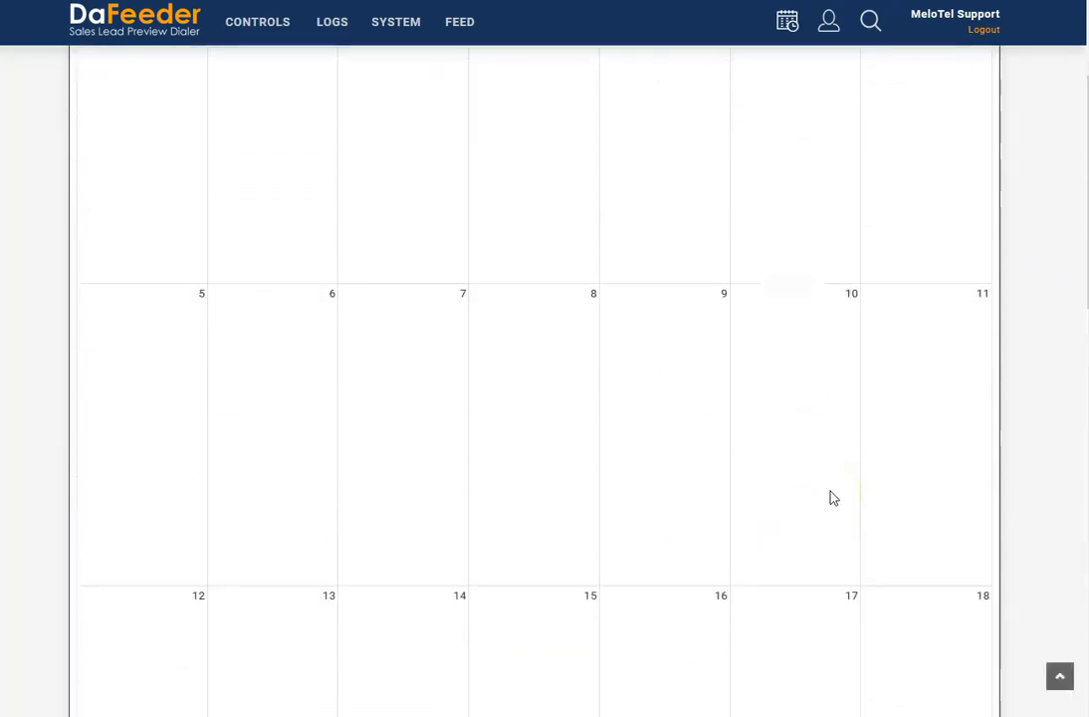
scroll(481, 347, "down", 8)
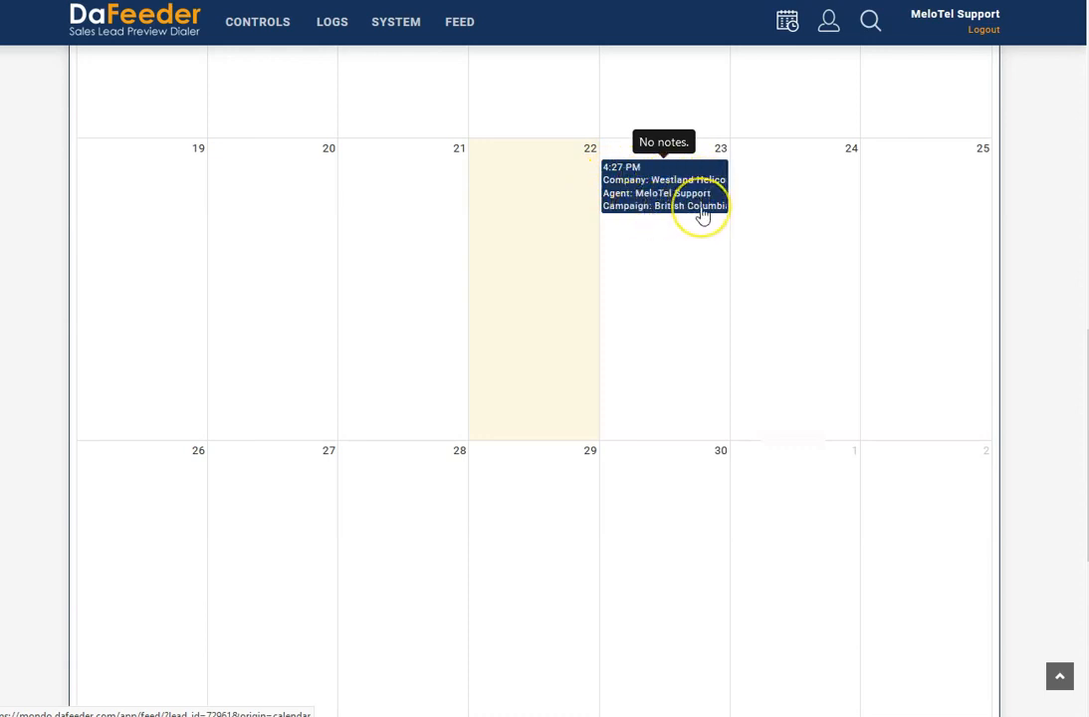
scroll(756, 209, "up", 1)
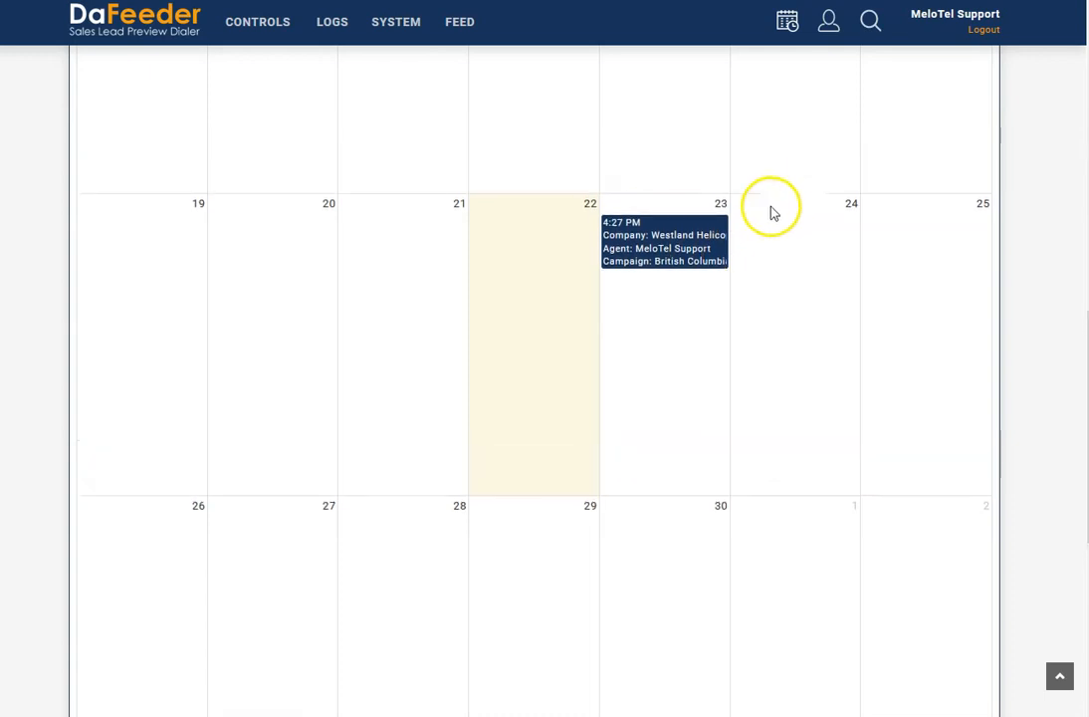
- Open the Westland Helicopters lead from its calendar callback and show its lead history
left_click(660, 275)
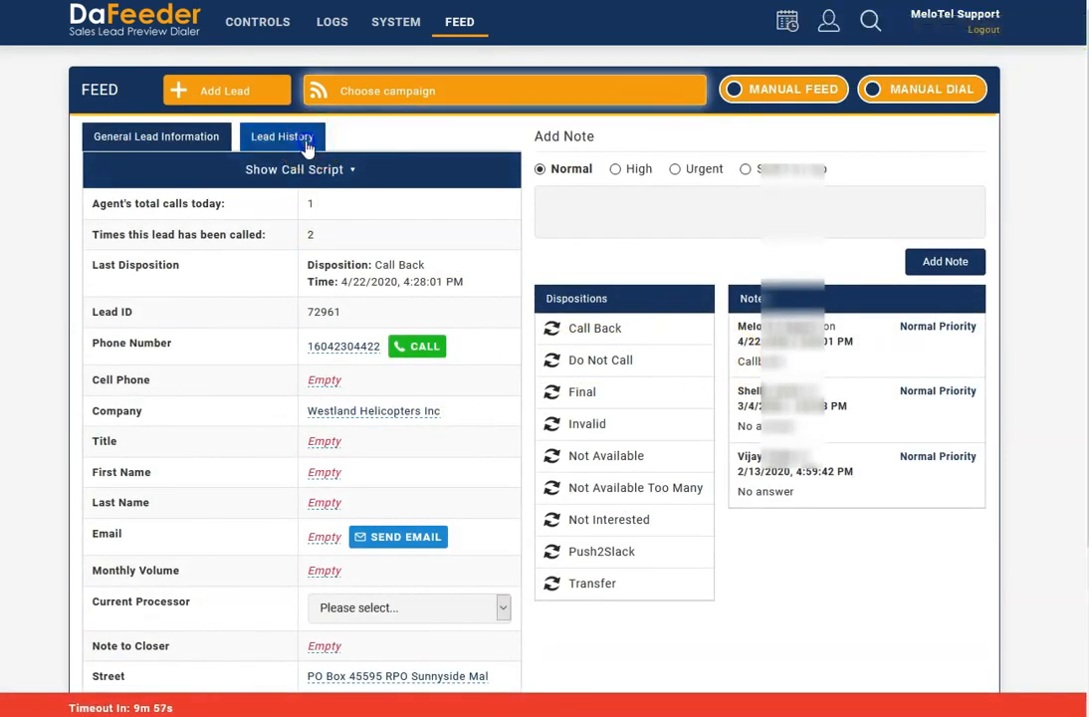
left_click(281, 137)
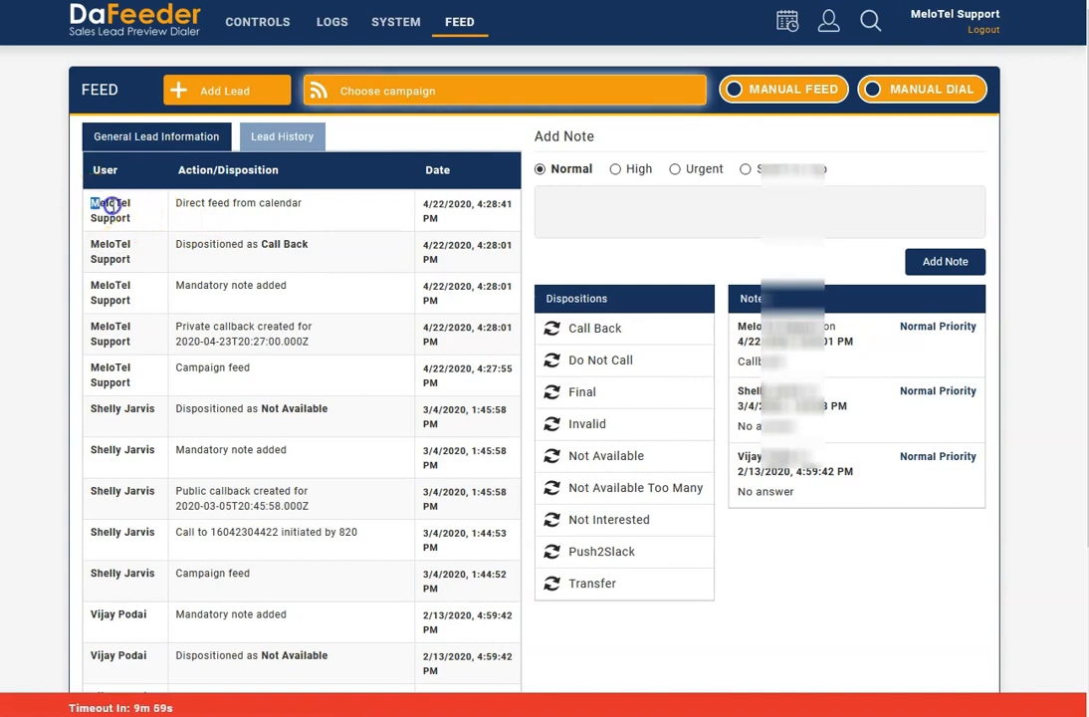
- Examine the newest lead history entry, then return to the lead's general information
left_click_drag(108, 212, 267, 207)
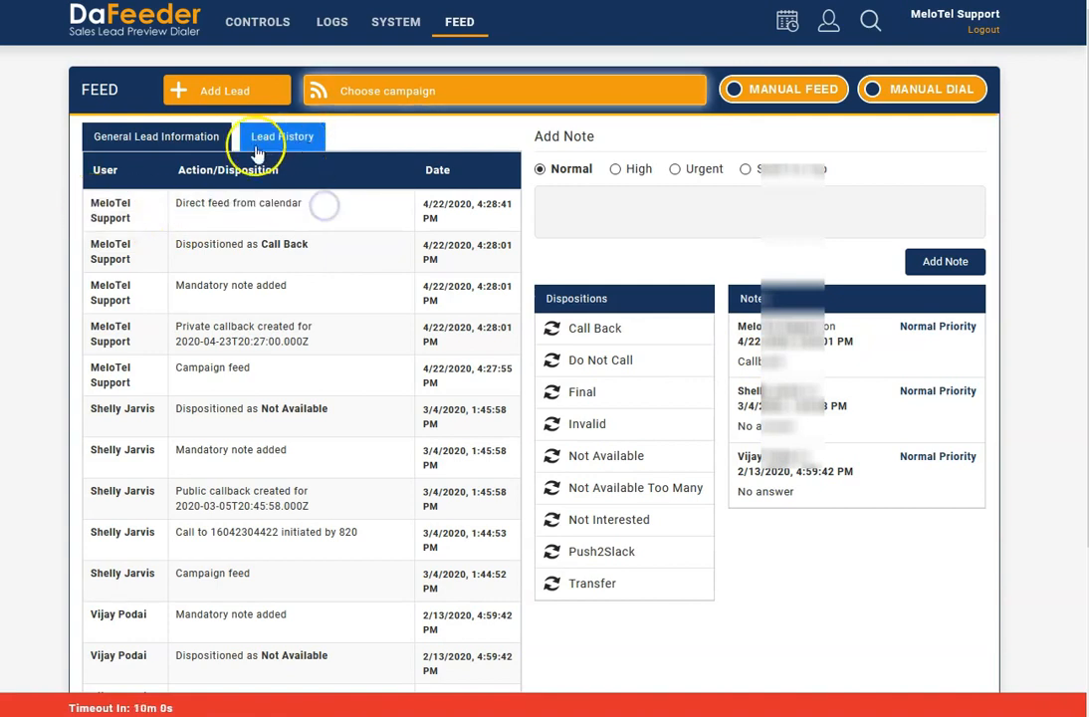
left_click(205, 138)
left_click(331, 169)
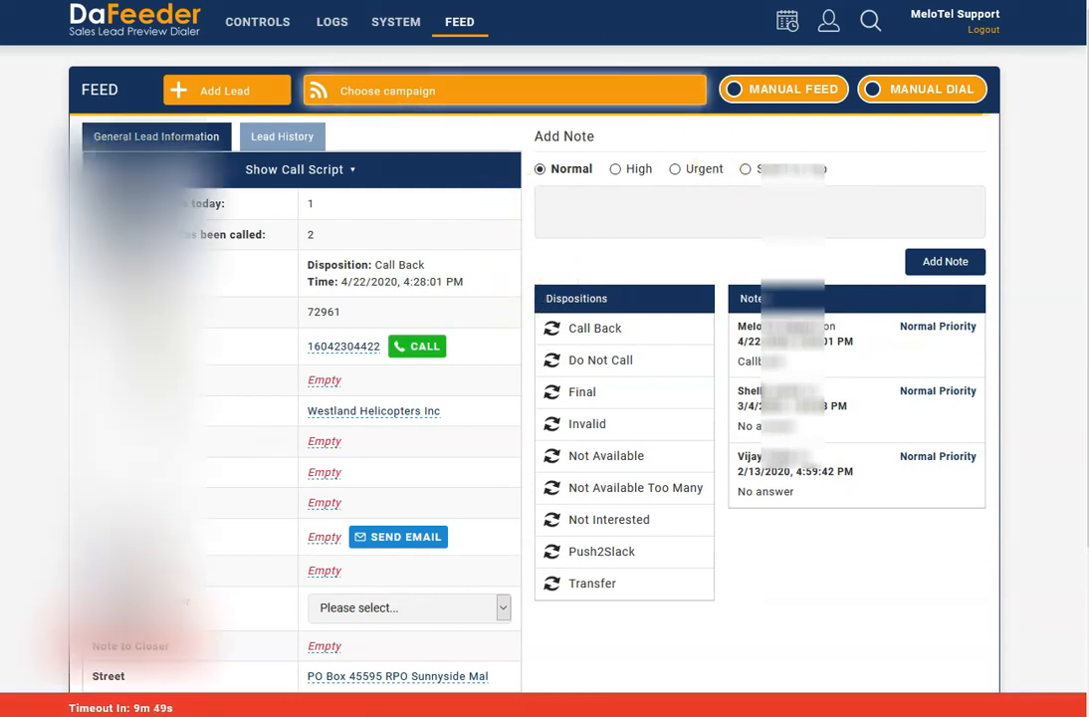
- Open the campaign list, examine the Alberta1 campaign's status and disposition pie charts, and close them
left_click(282, 17)
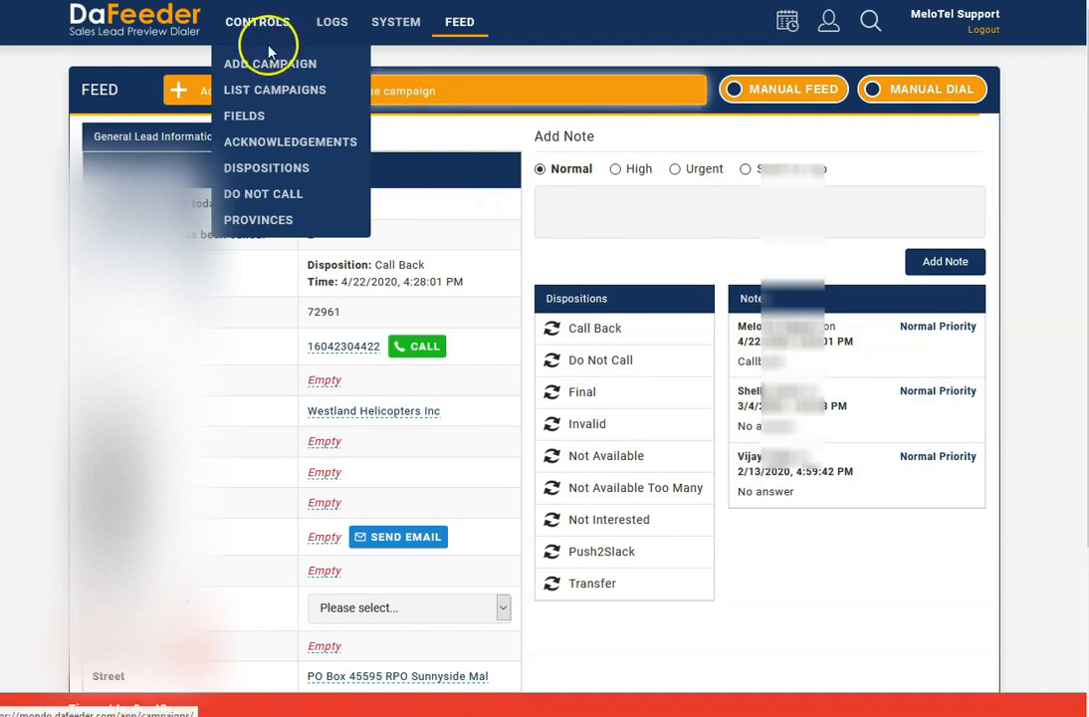
left_click(258, 94)
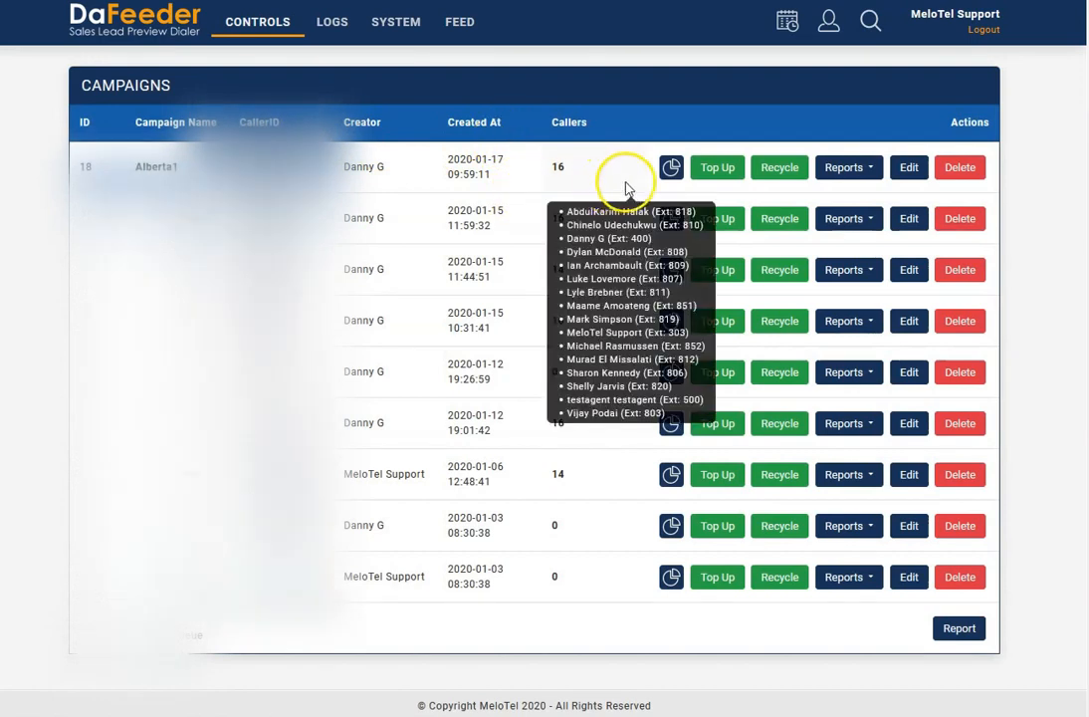
left_click(670, 169)
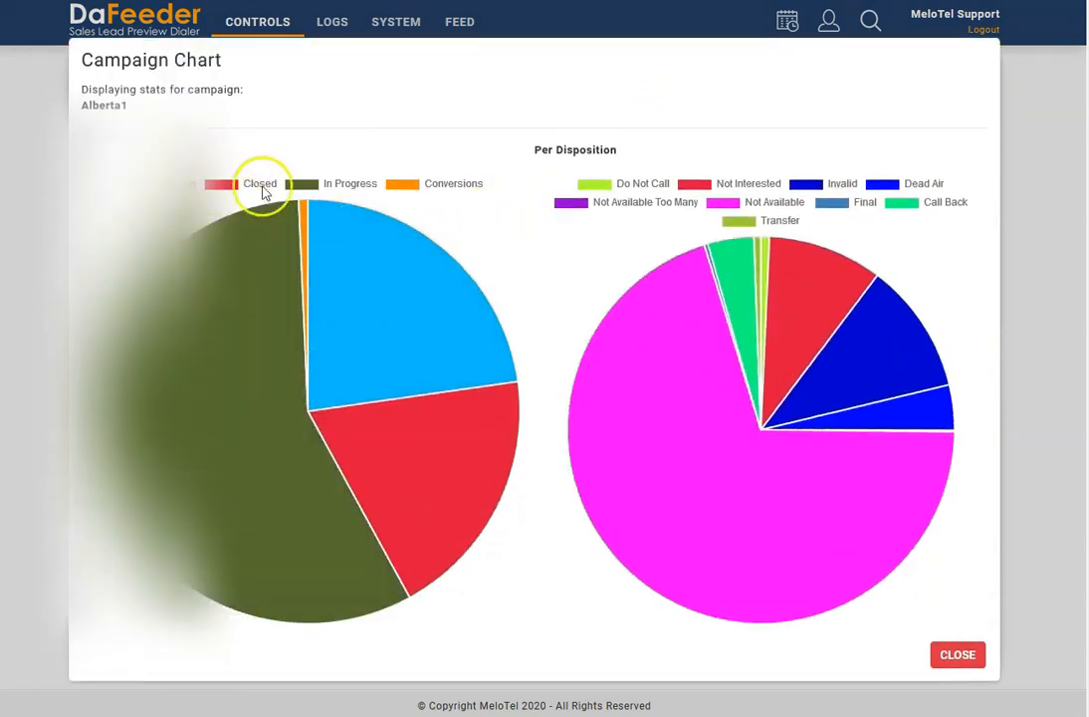
mouse_move(394, 390)
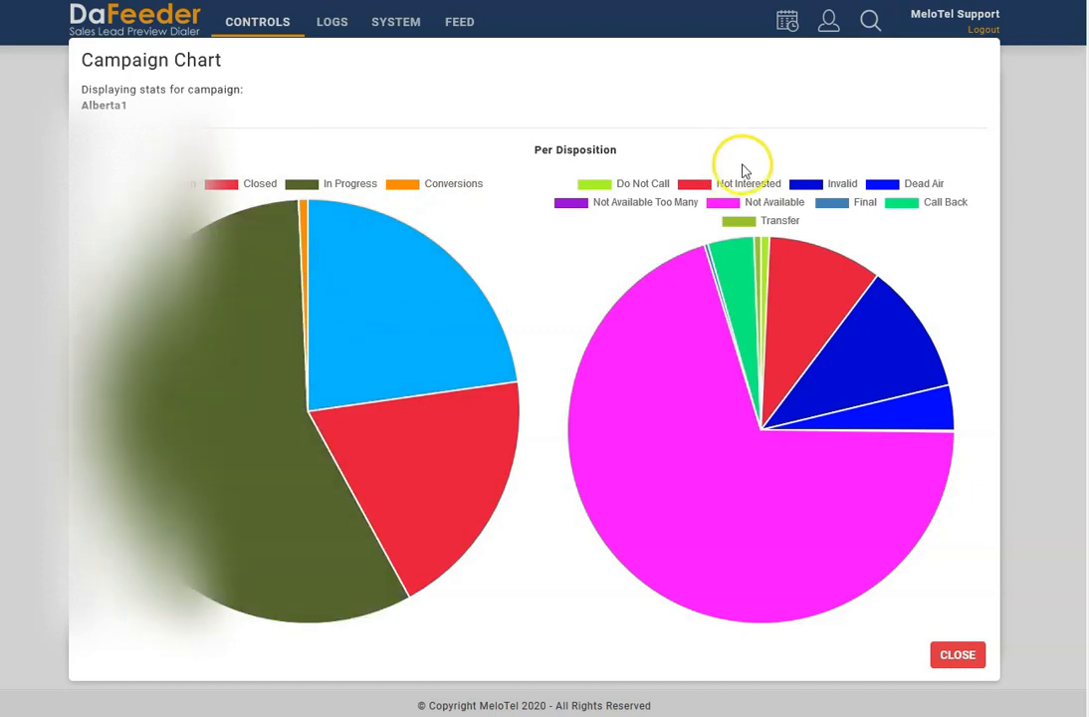
mouse_move(906, 440)
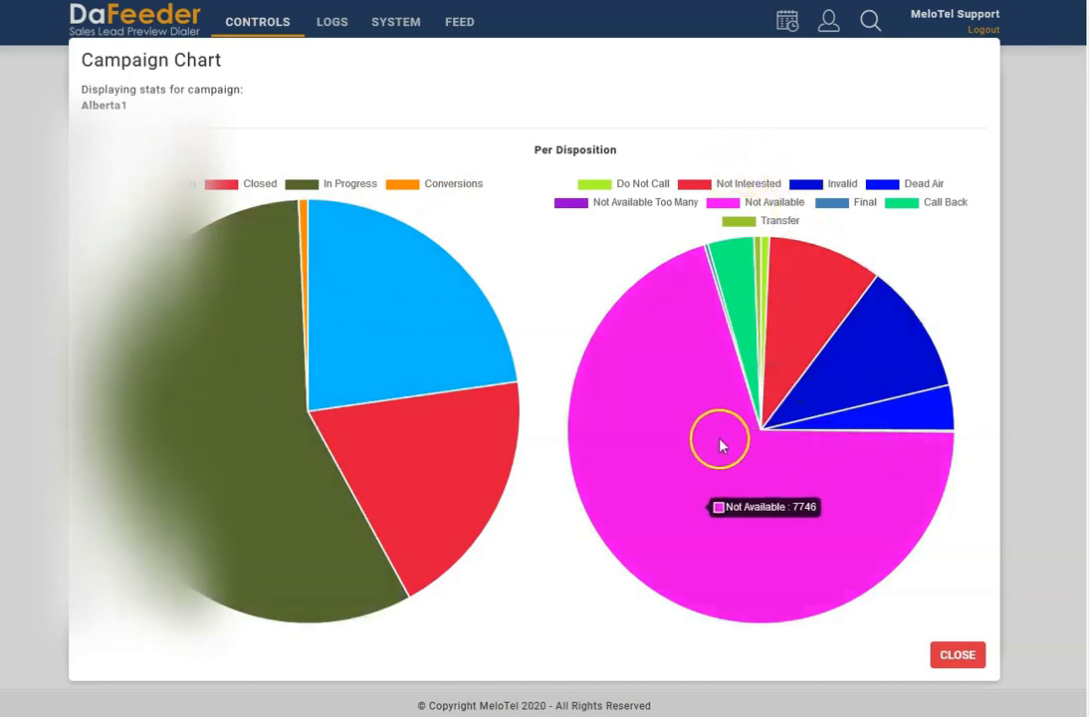
mouse_move(724, 307)
mouse_move(871, 336)
mouse_move(785, 479)
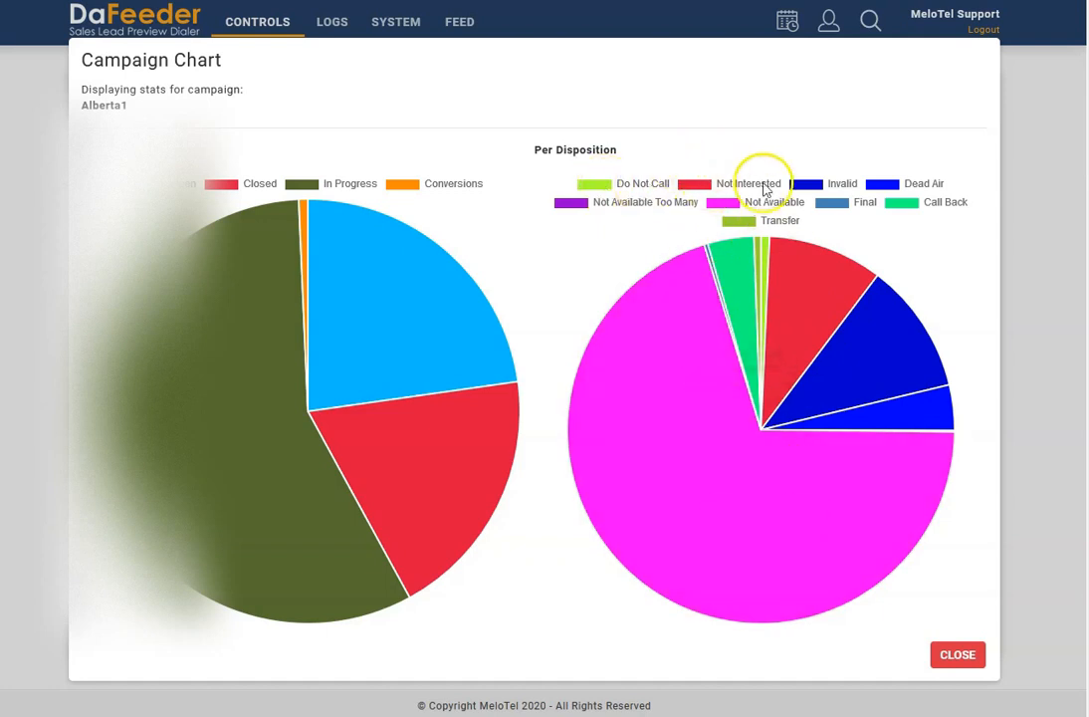
left_click(972, 657)
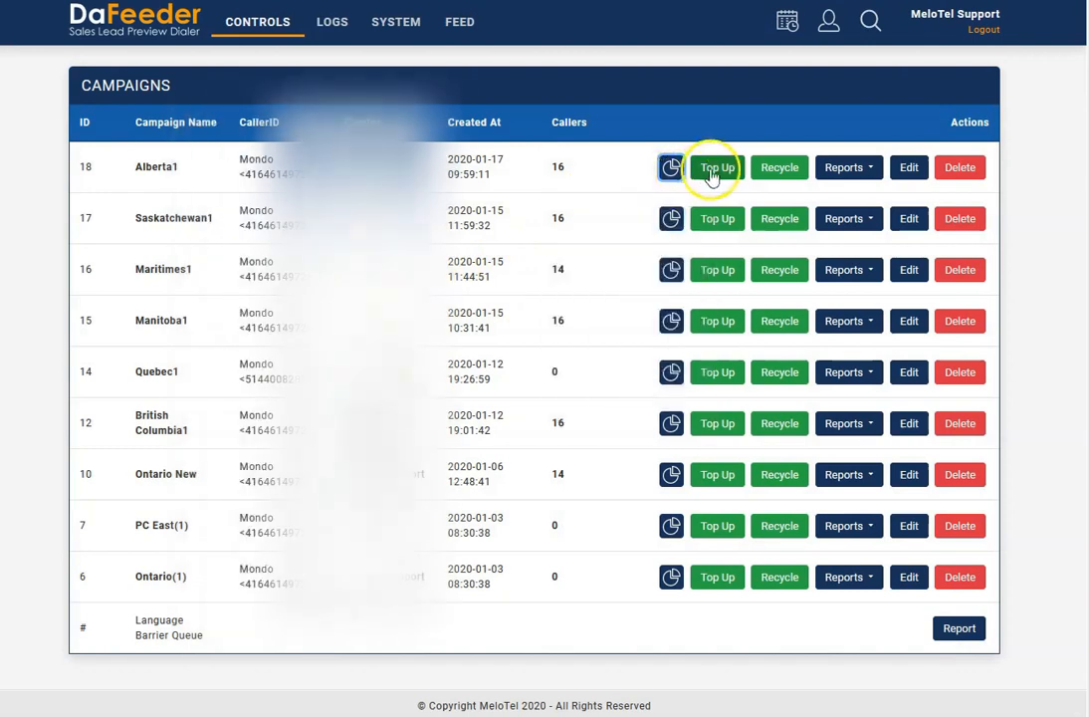
- Examine the top-up and recycle dialogs of the Alberta1 campaign, closing each without uploading or recycling leads
left_click(712, 175)
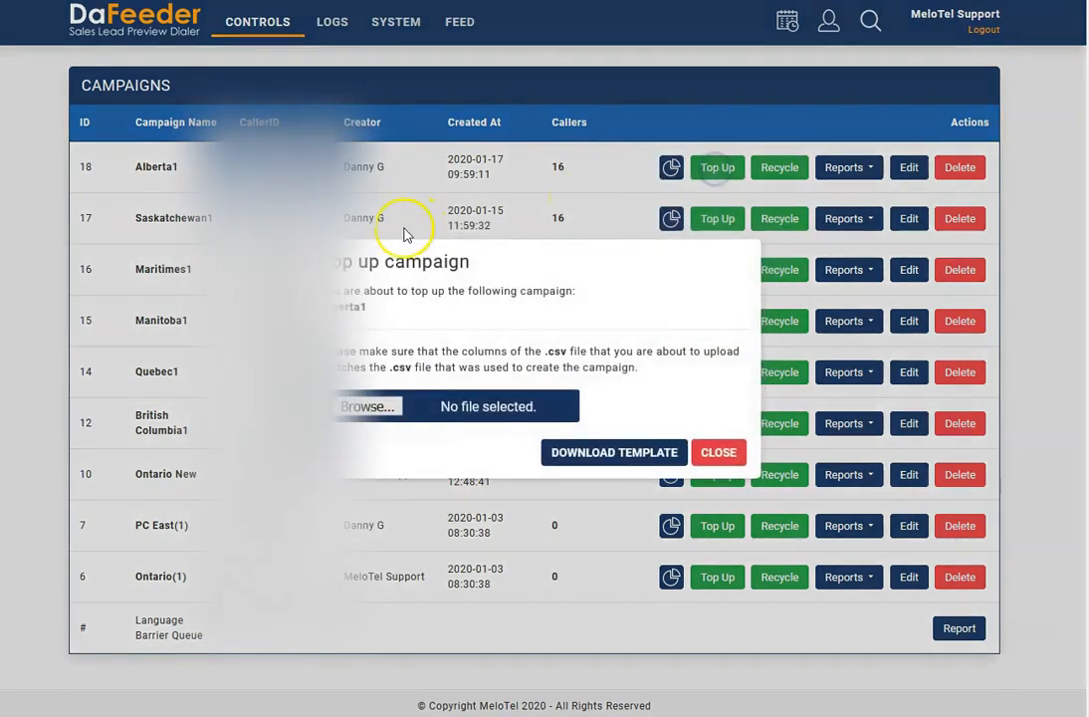
left_click(718, 453)
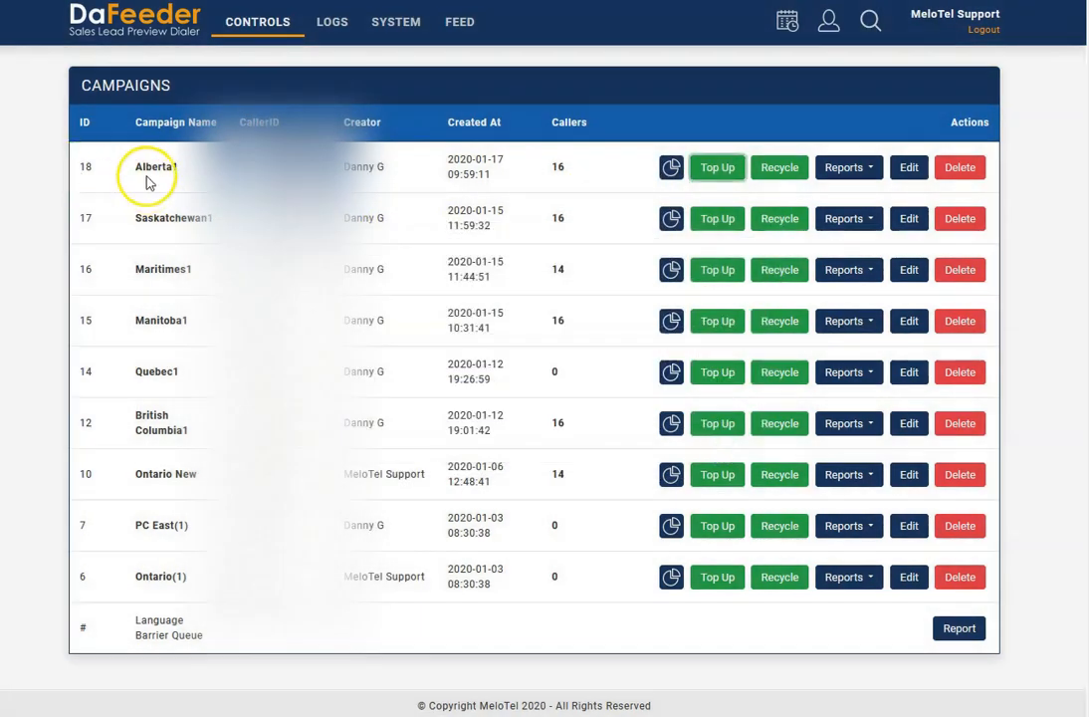
mouse_move(553, 180)
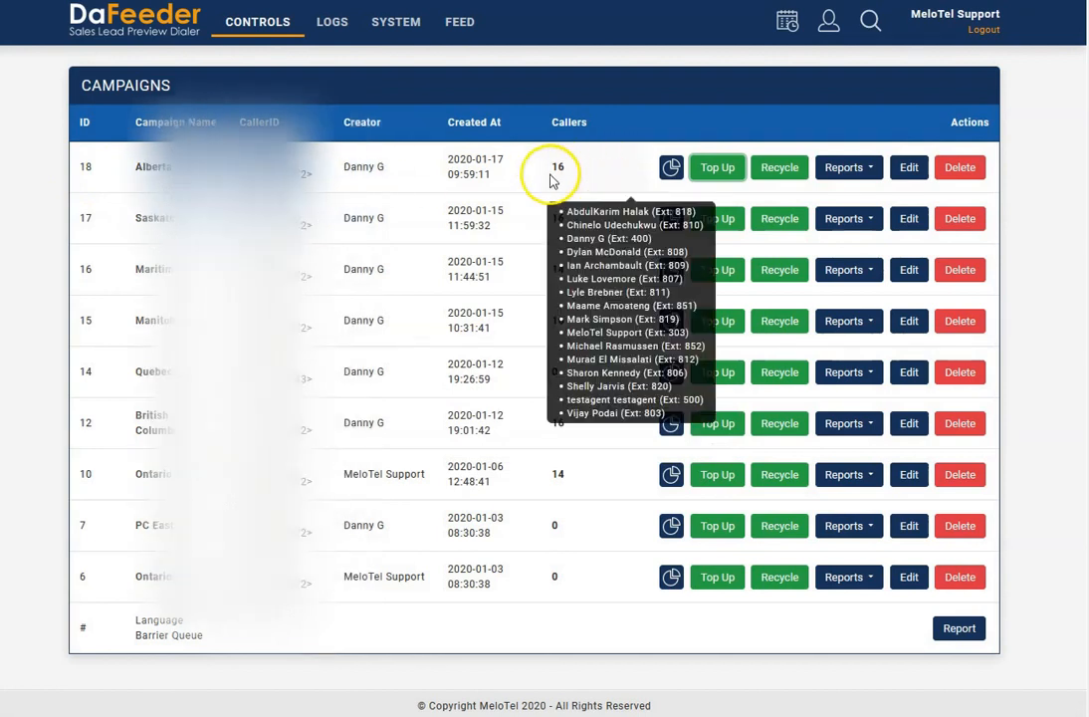
left_click(720, 170)
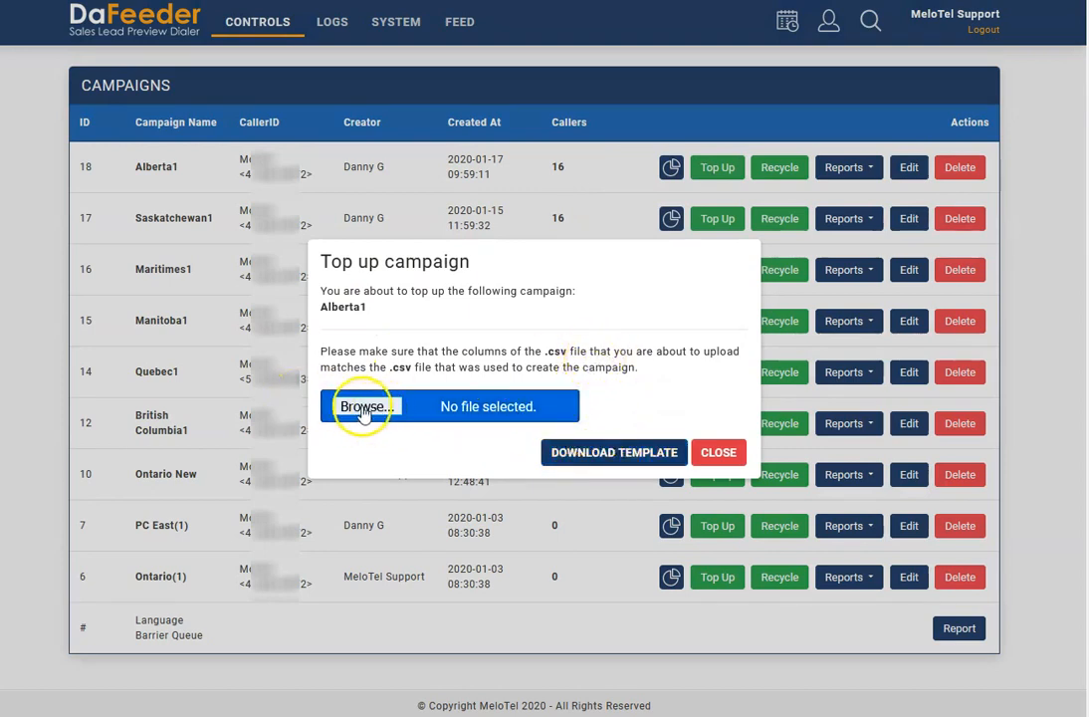
left_click(717, 452)
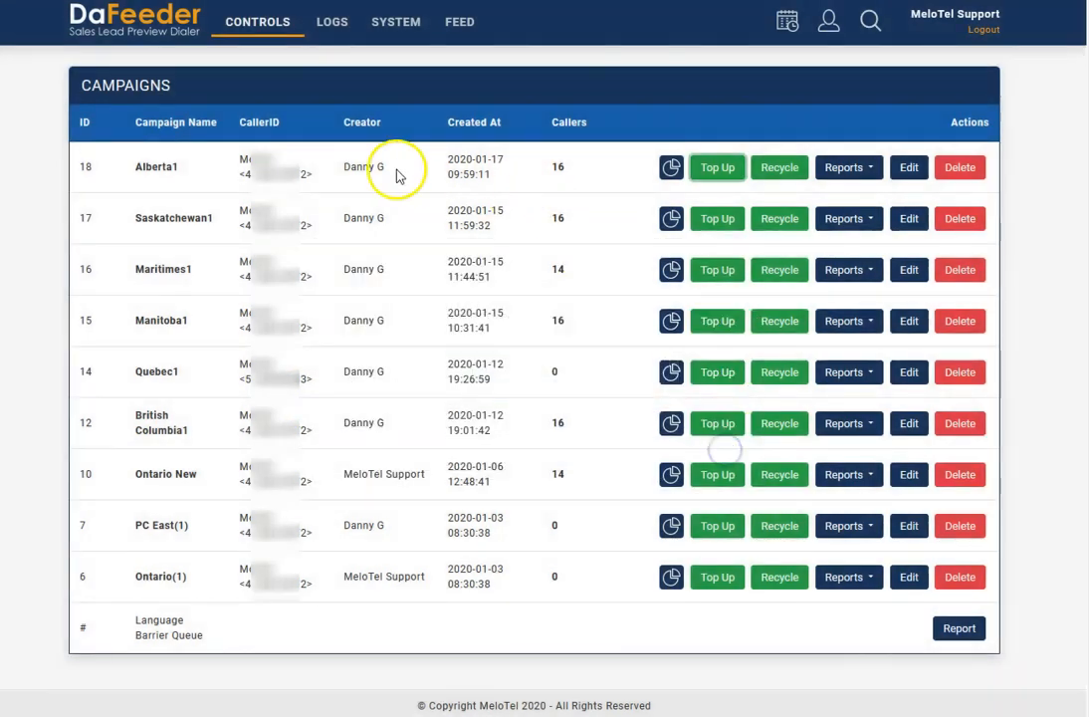
left_click(787, 171)
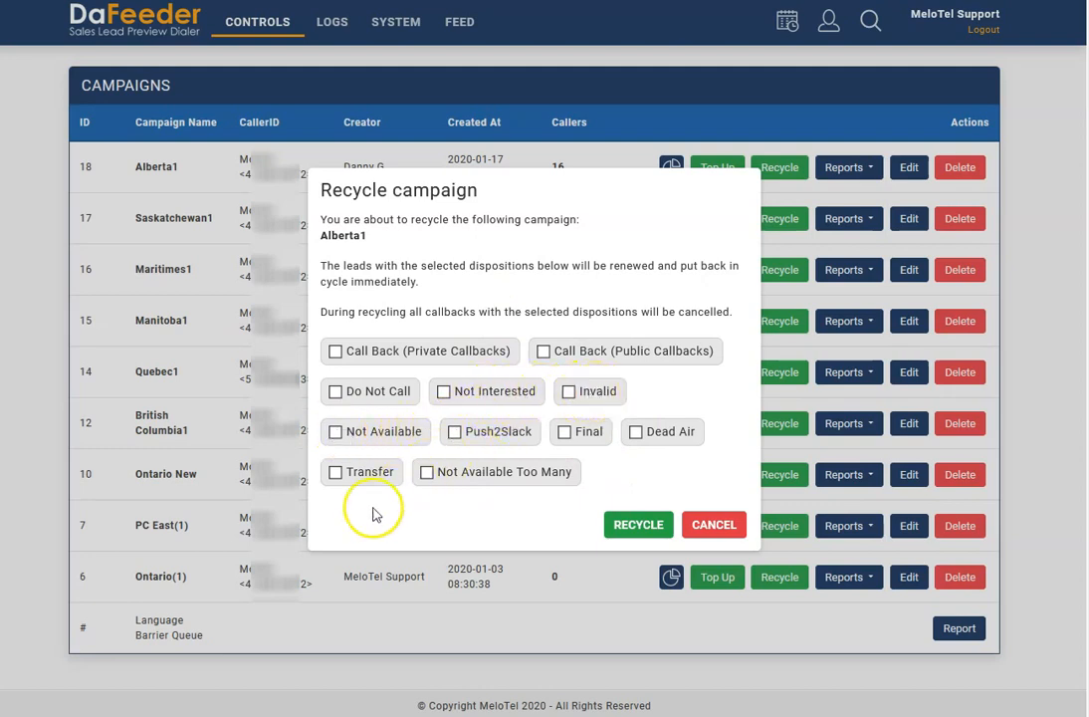
left_click(724, 529)
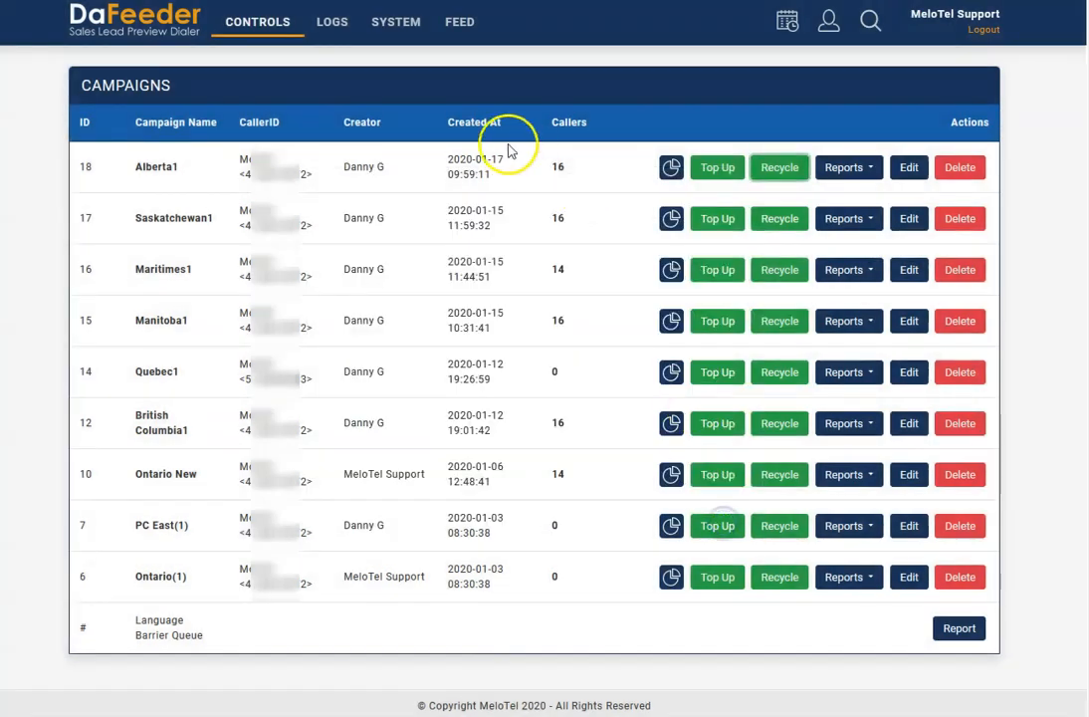
- Examine the Alberta1 campaign's report export options and the callers assigned to the Alberta1 and Saskatchewan1 campaigns
left_click(868, 172)
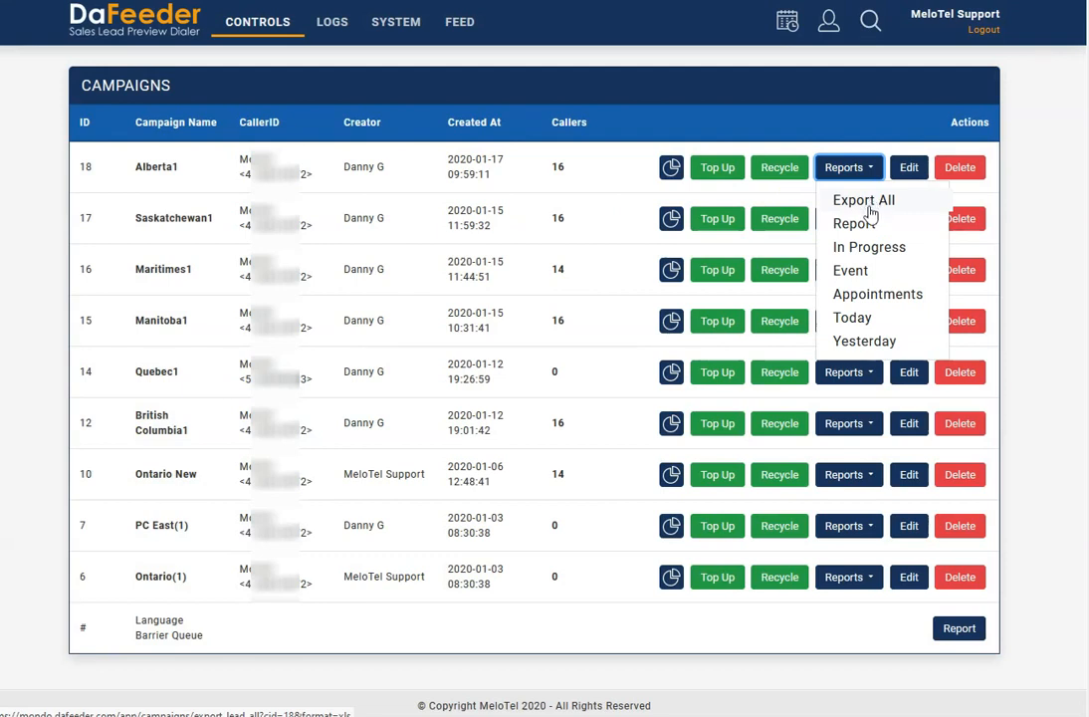
left_click(868, 205)
left_click(875, 227)
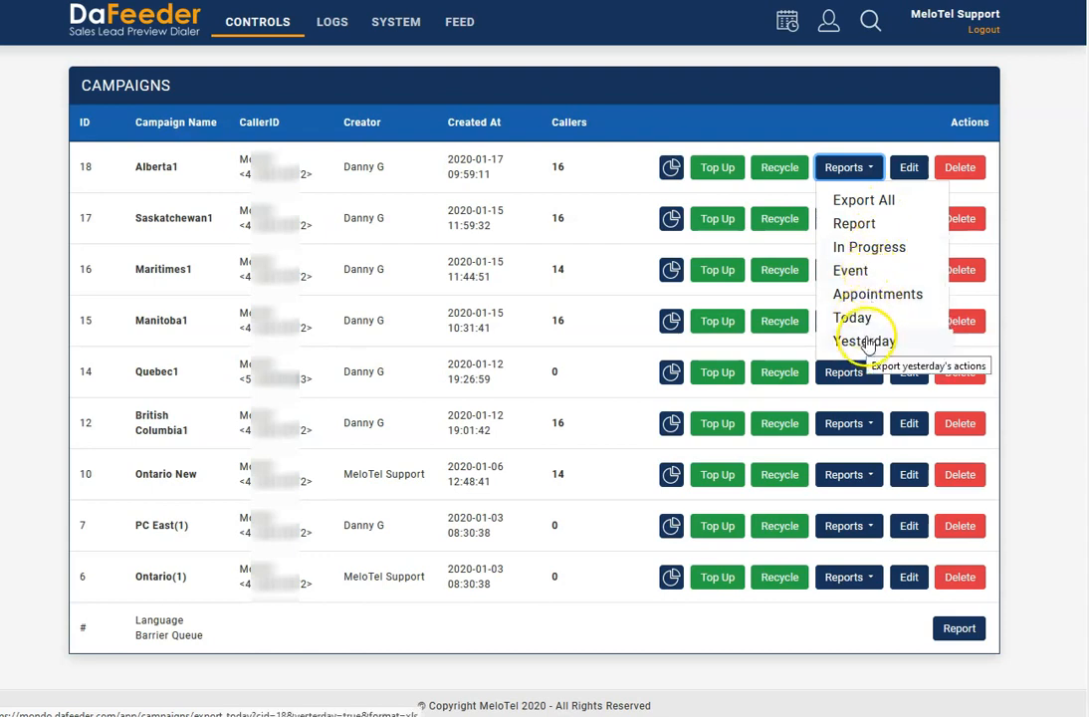
left_click(835, 120)
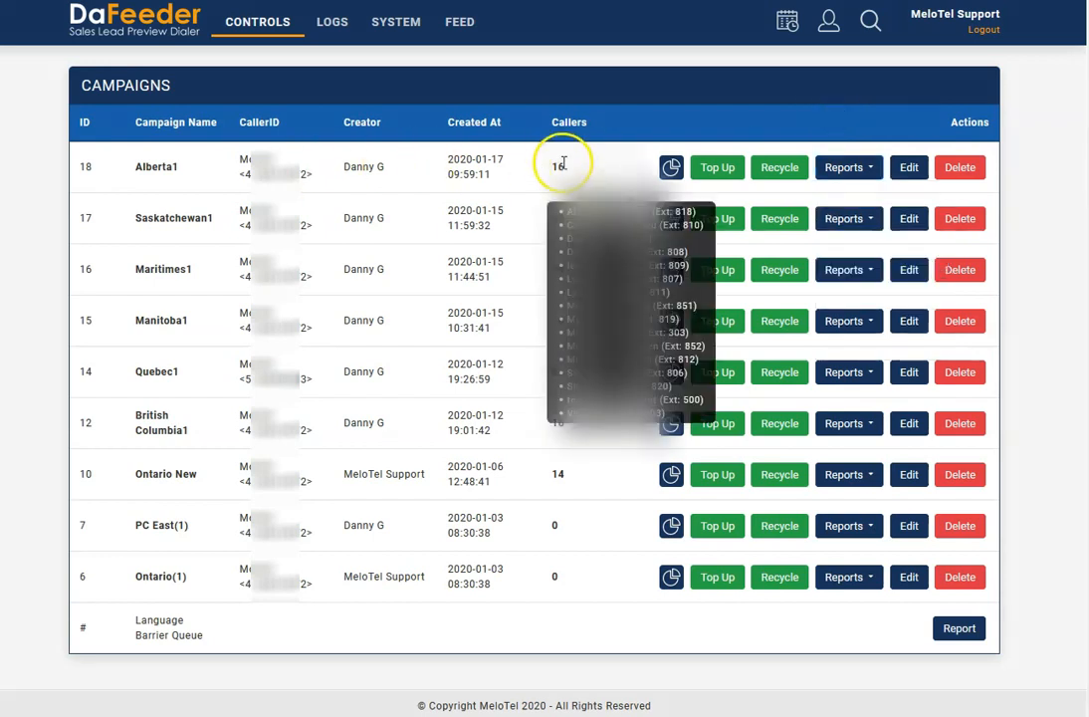
mouse_move(562, 164)
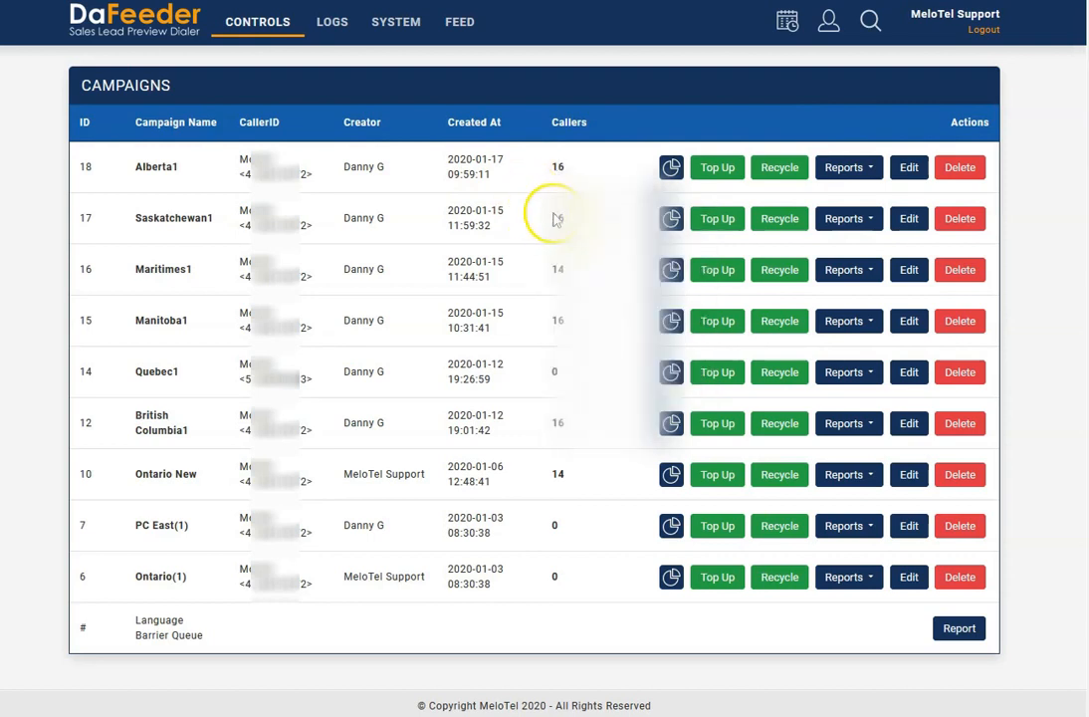
mouse_move(560, 221)
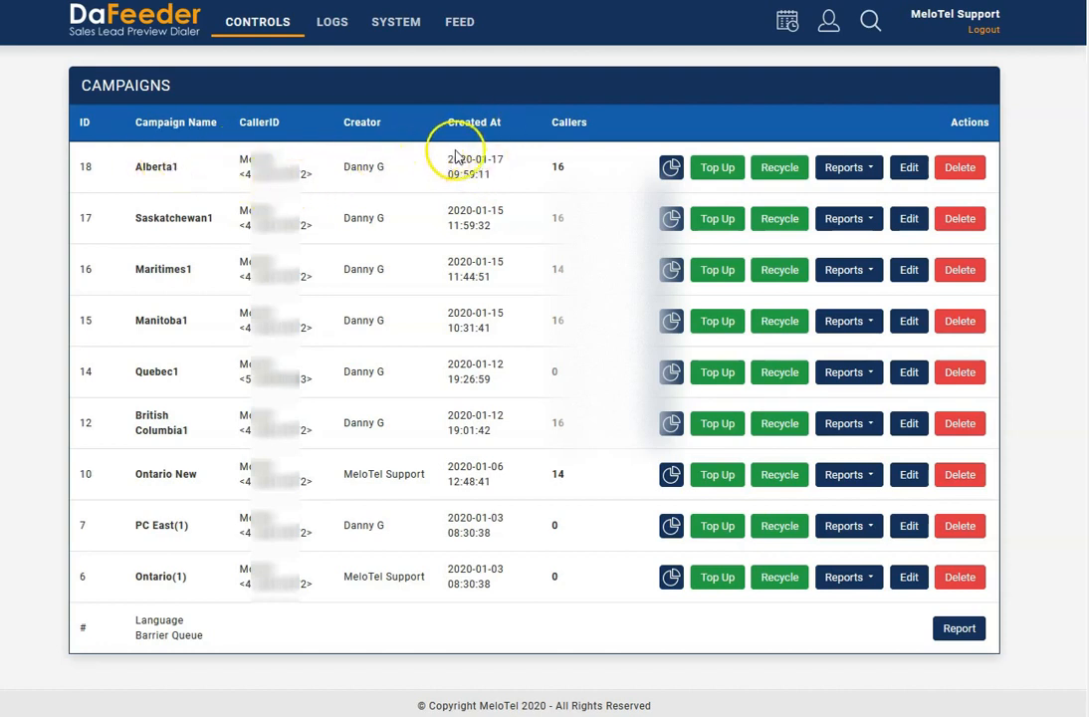
- Open the Alberta1 campaign for editing and examine its call script
left_click(910, 171)
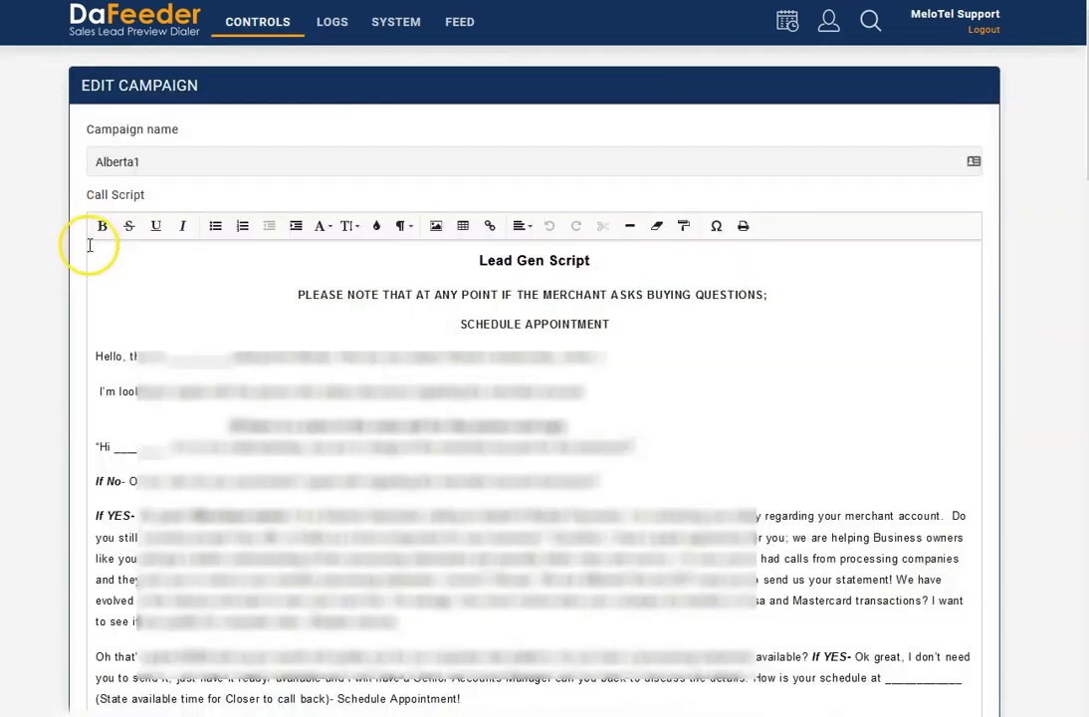
left_click_drag(152, 160, 94, 160)
left_click(70, 159)
scroll(59, 272, "down", 6)
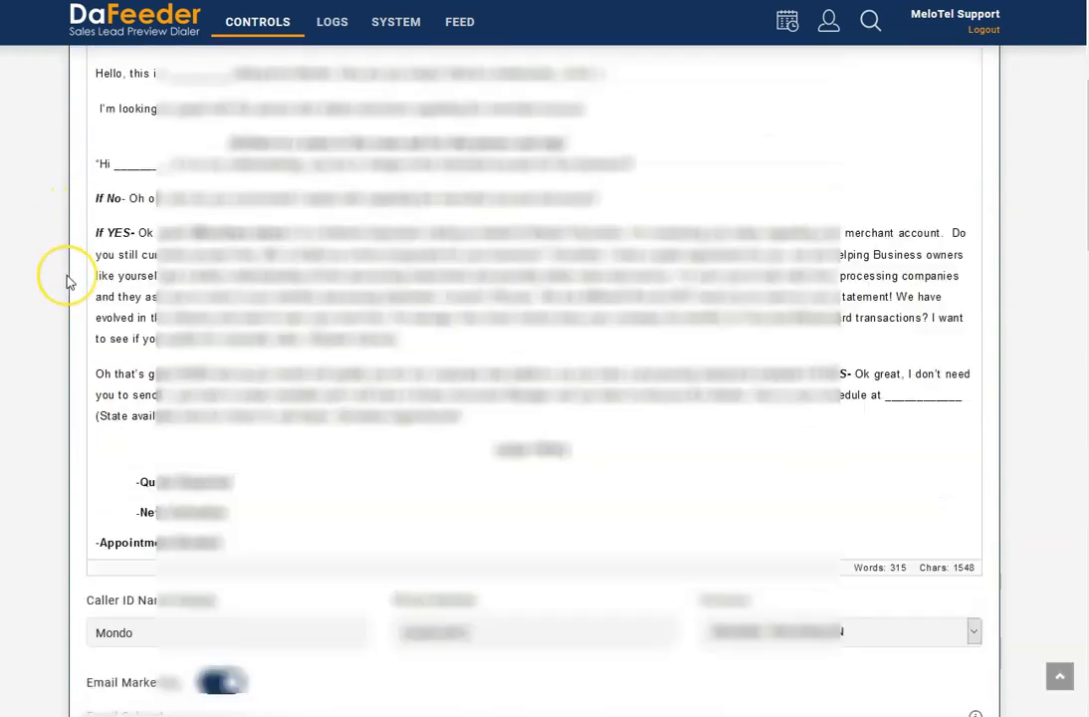
scroll(70, 283, "down", 1)
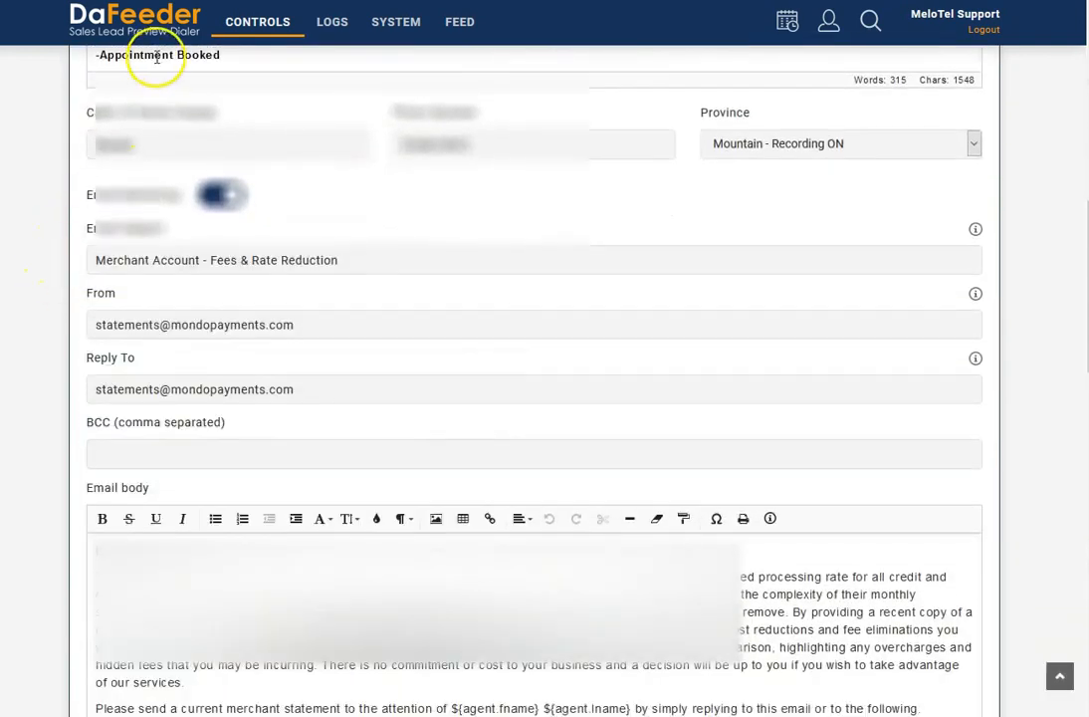
- Examine the campaign's caller ID name and phone number settings
left_click(208, 116)
left_click(154, 151)
left_click(495, 144)
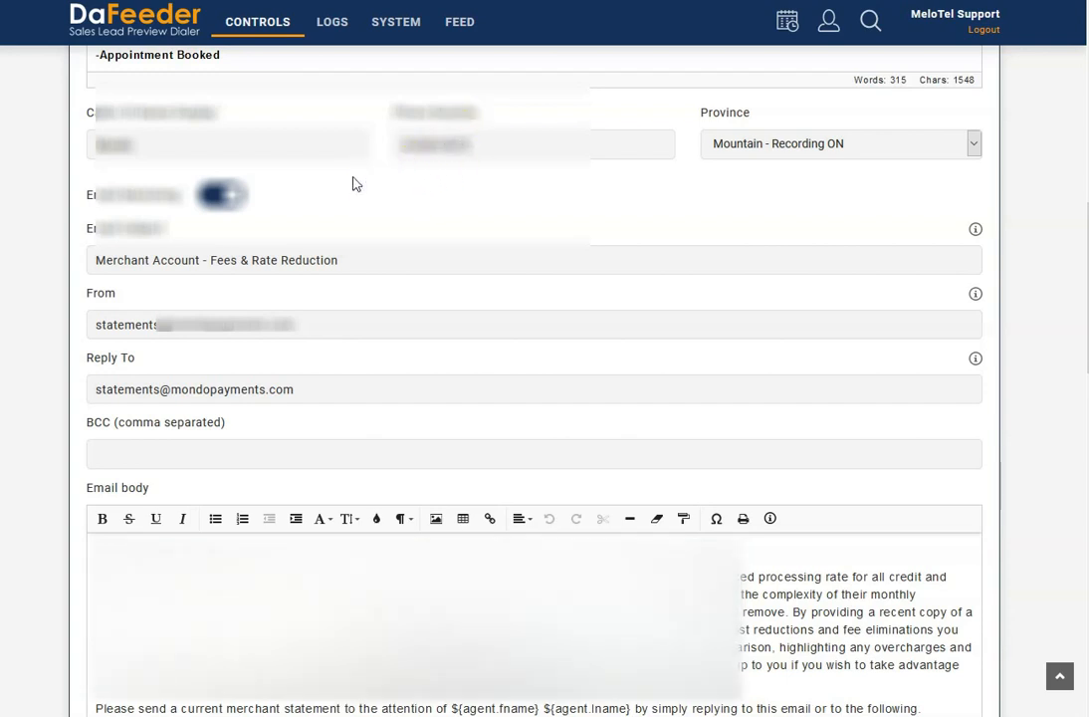
scroll(357, 184, "down", 1)
scroll(356, 185, "up", 2)
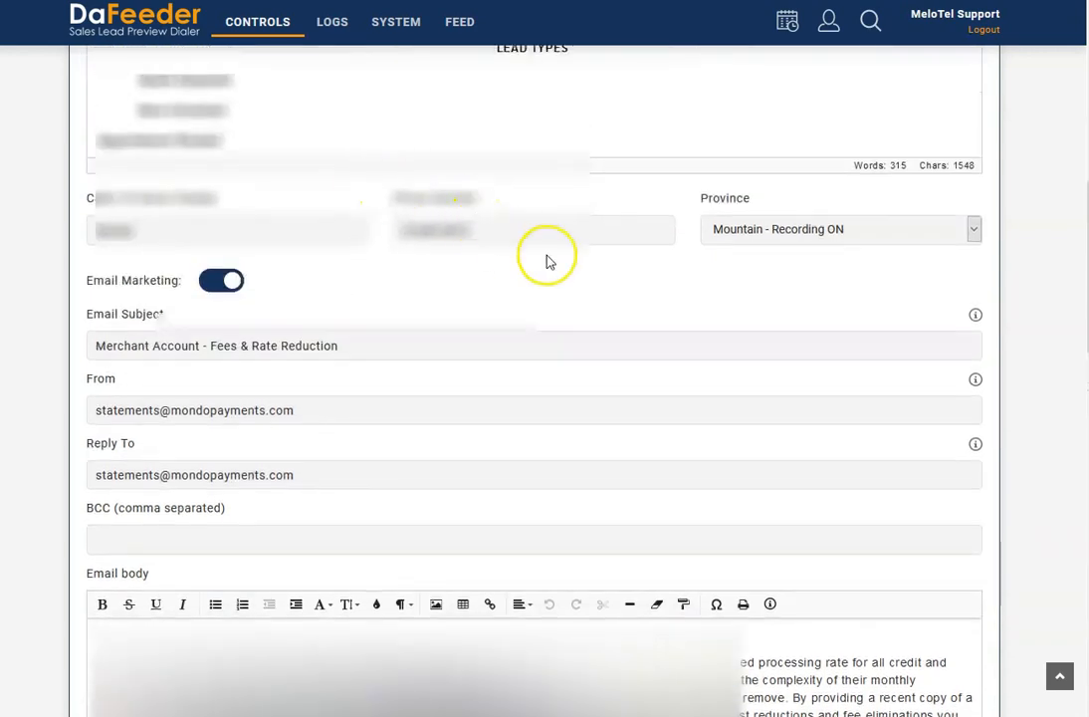
scroll(547, 256, "down", 1)
scroll(547, 256, "down", 1)
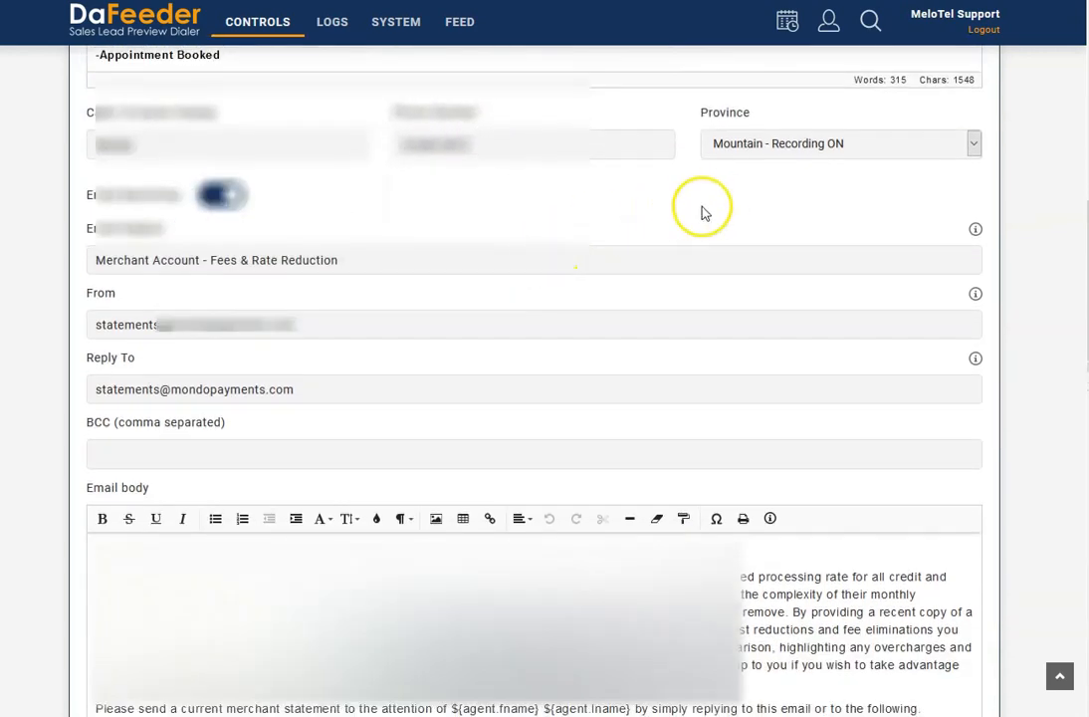
- Open the campaign's Province options for viewing and close them without changing the selection
left_click(777, 146)
left_click(778, 147)
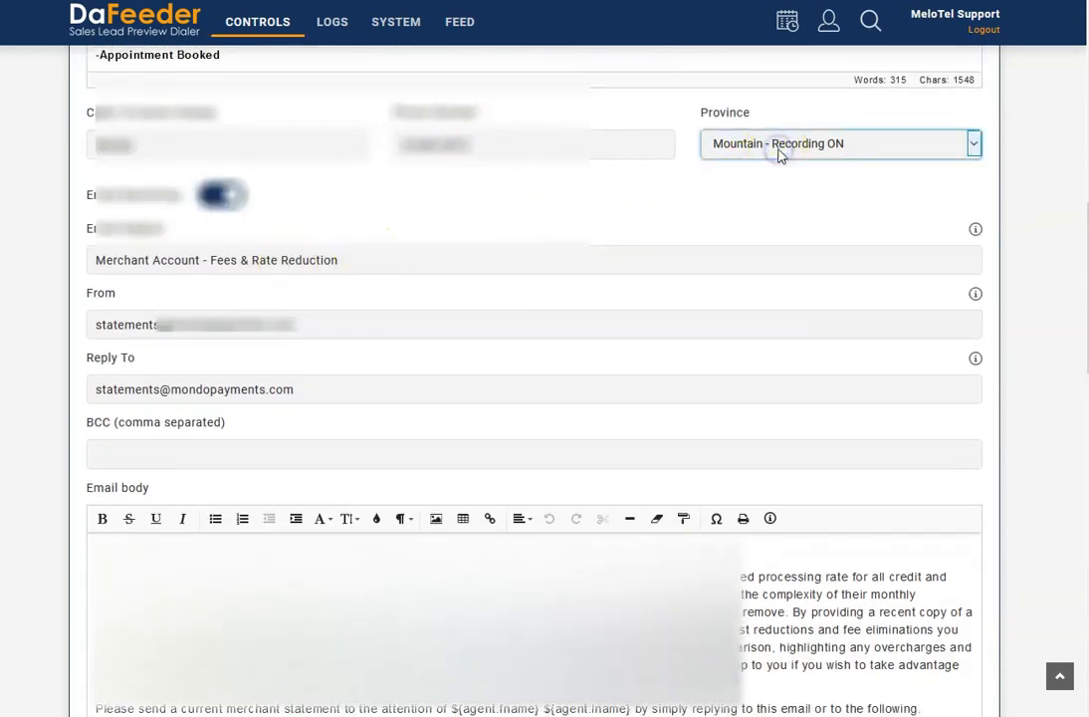
left_click(778, 146)
left_click(586, 197)
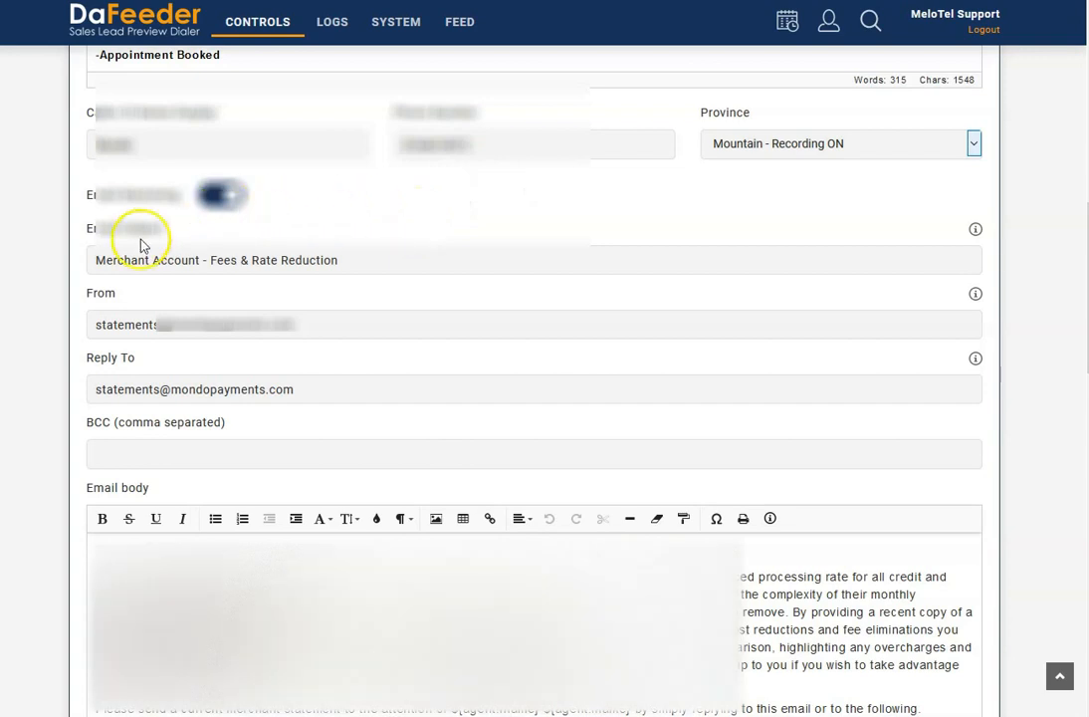
- Examine the campaign's email marketing settings and its Assigned Users section
scroll(146, 243, "down", 2)
scroll(98, 233, "up", 1)
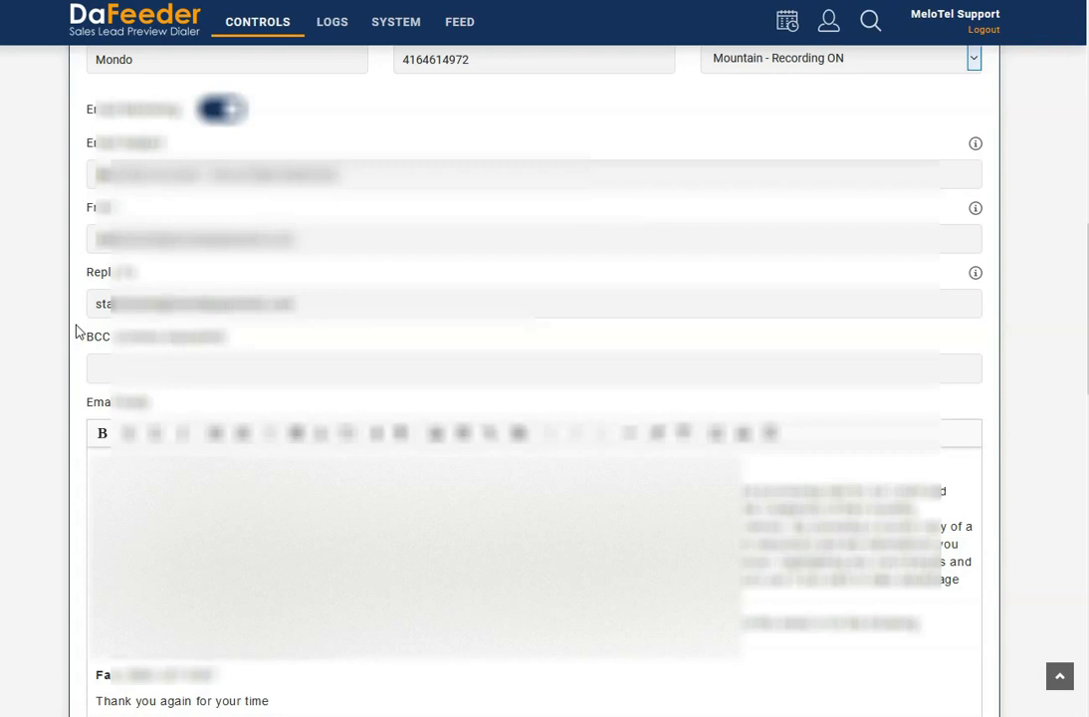
scroll(78, 331, "down", 8)
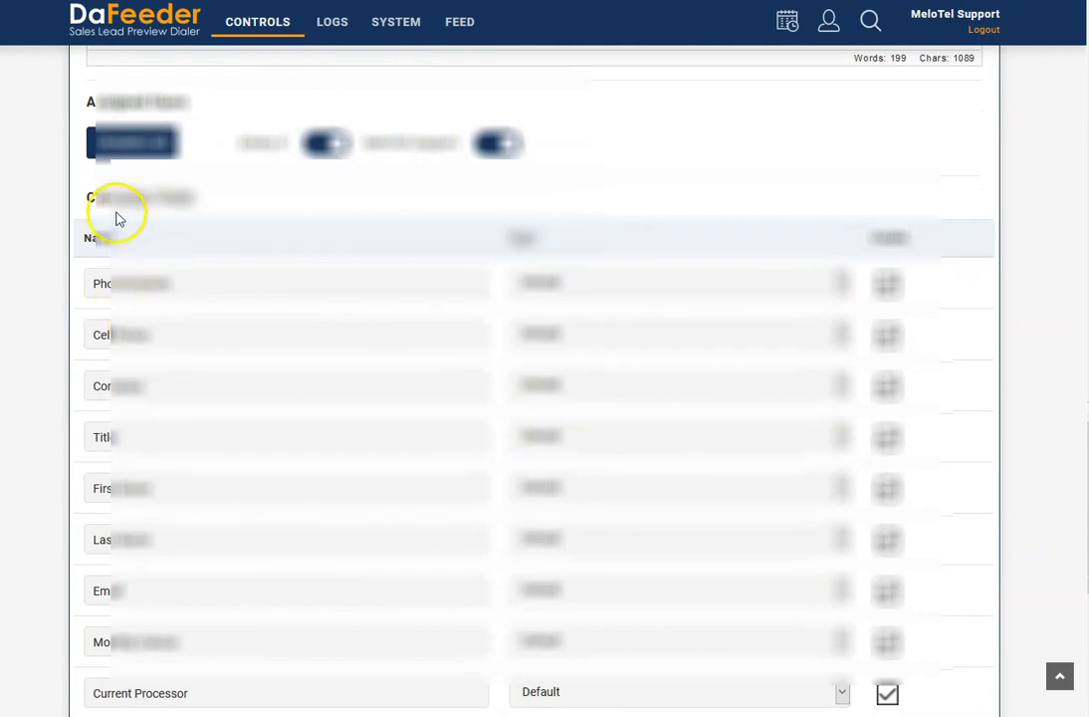
left_click_drag(95, 103, 187, 102)
left_click(204, 98)
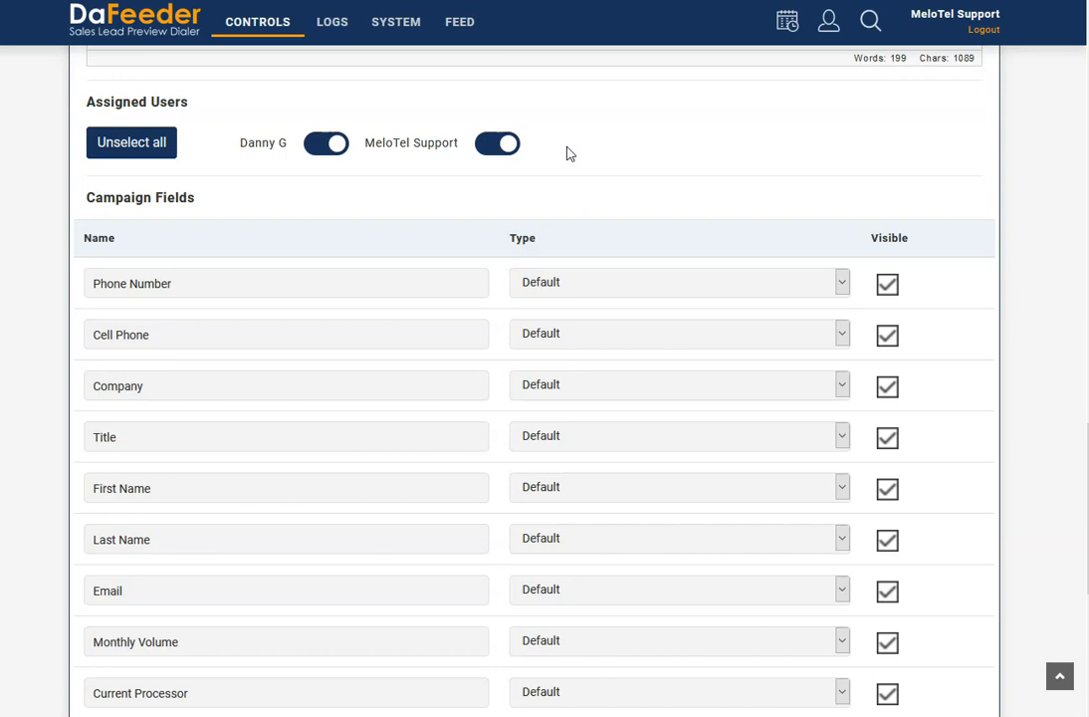
- Examine the list of campaign fields with their types and visibility, down to SIC Code
scroll(177, 253, "down", 1)
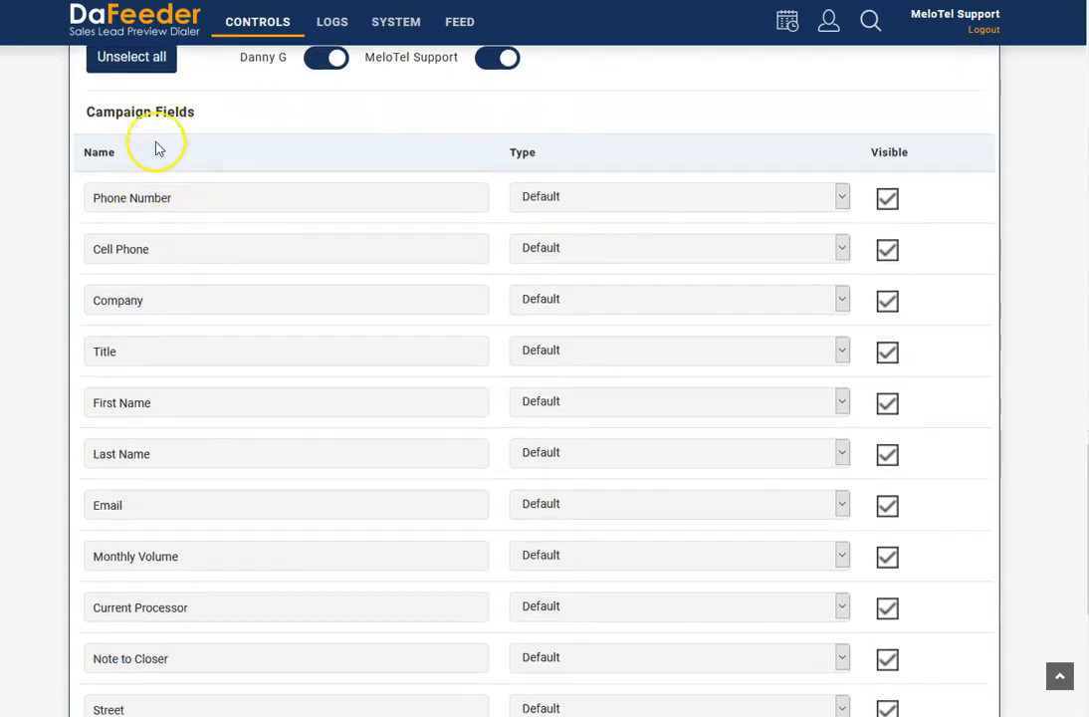
scroll(276, 316, "down", 1)
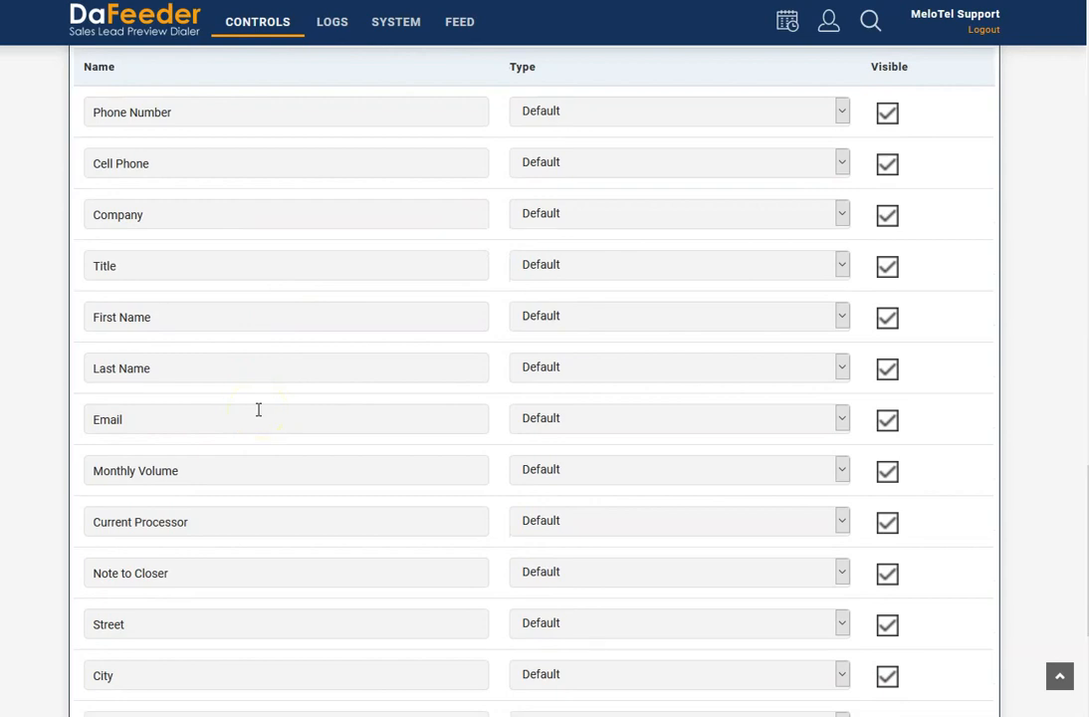
scroll(256, 412, "down", 2)
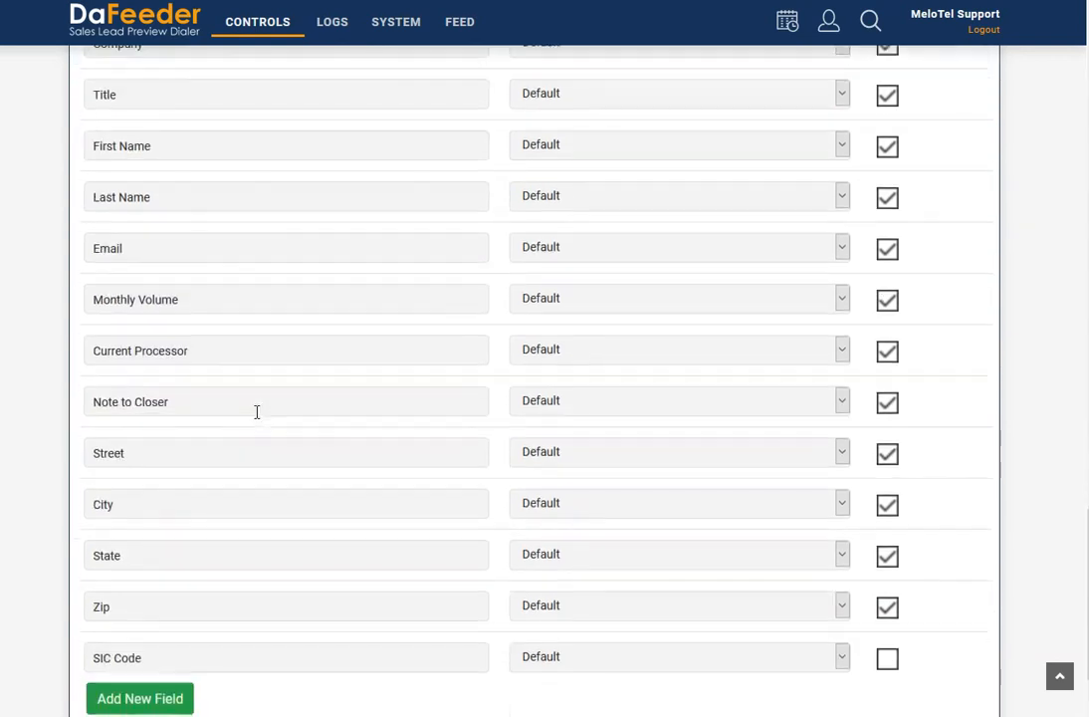
- View the type options for the Phone Number campaign field and close them without changing the selection
scroll(257, 413, "up", 4)
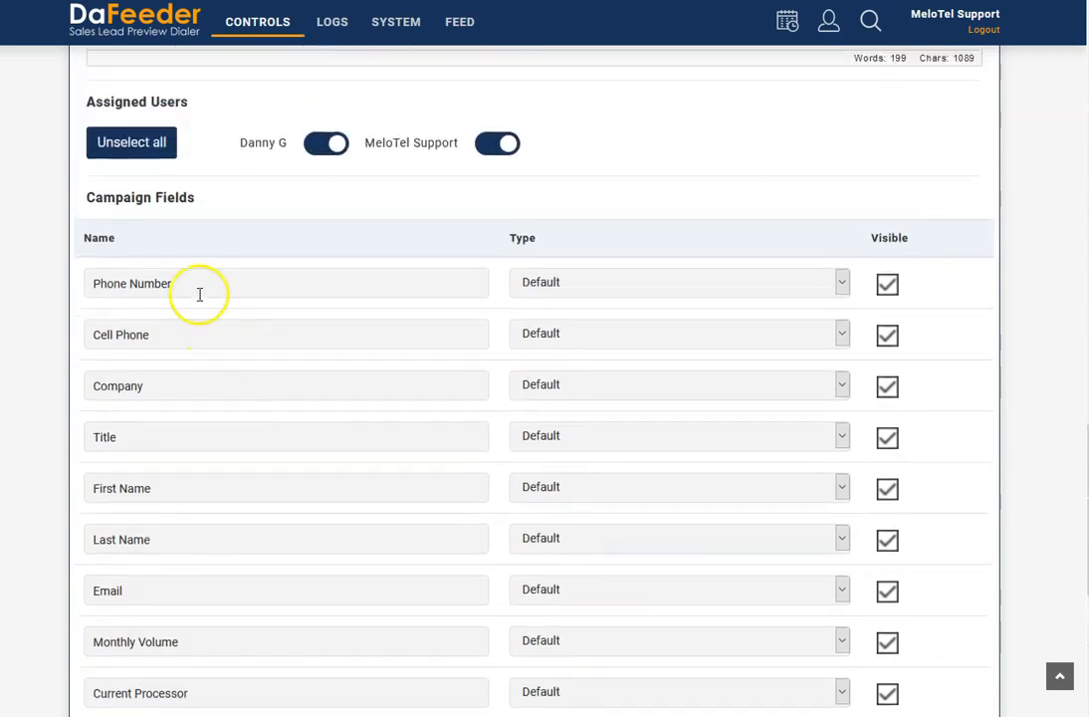
left_click(603, 283)
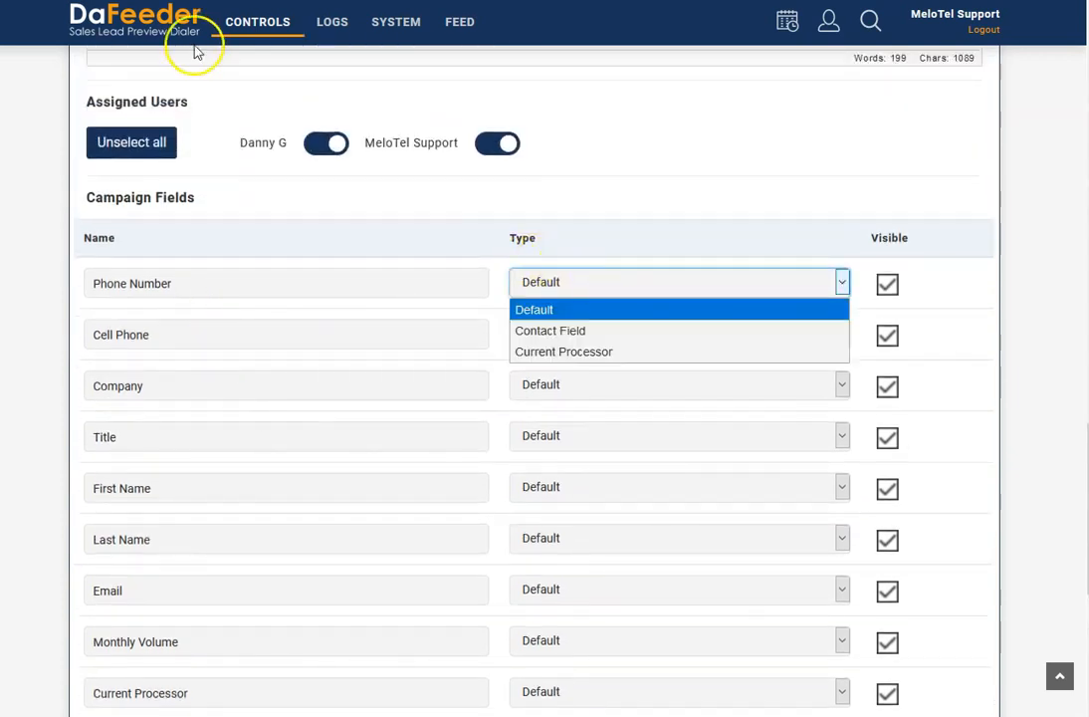
mouse_move(259, 35)
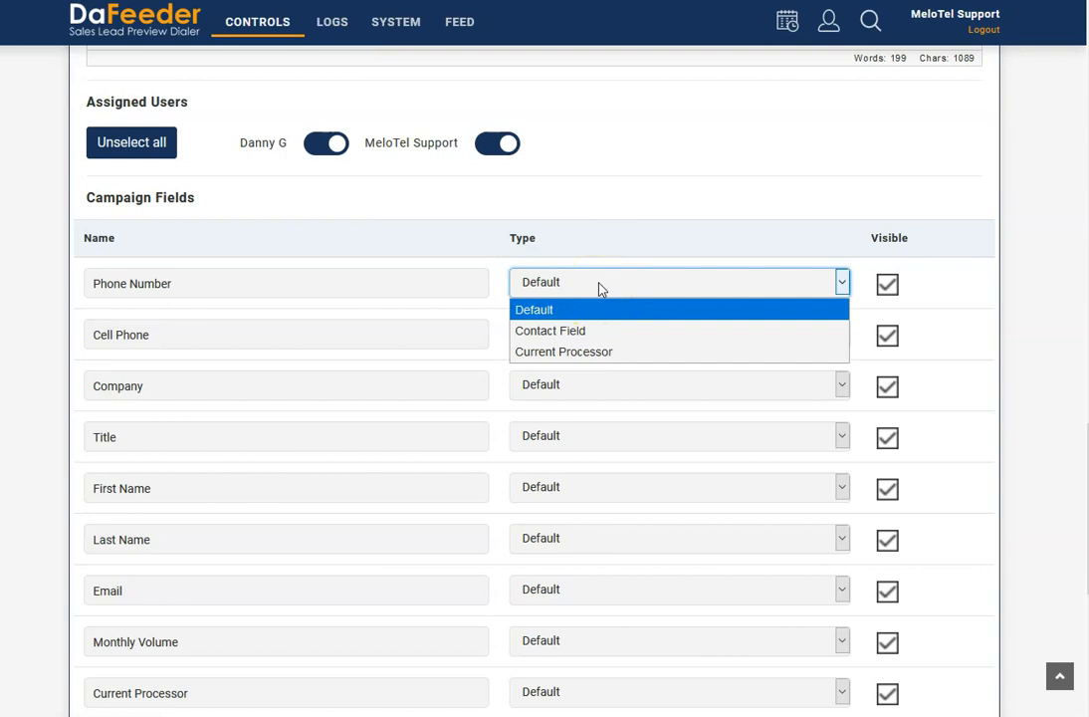
left_click(433, 433)
- Set the type of the Current Processor campaign field to Current Processor
scroll(275, 508, "down", 2)
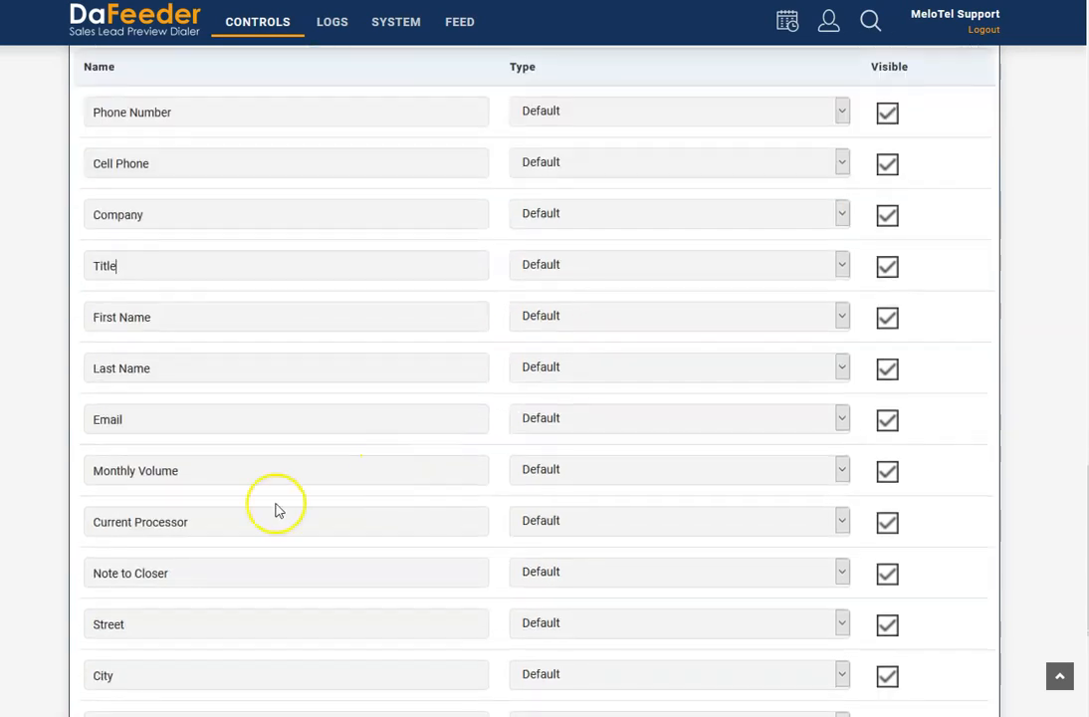
left_click_drag(199, 523, 59, 529)
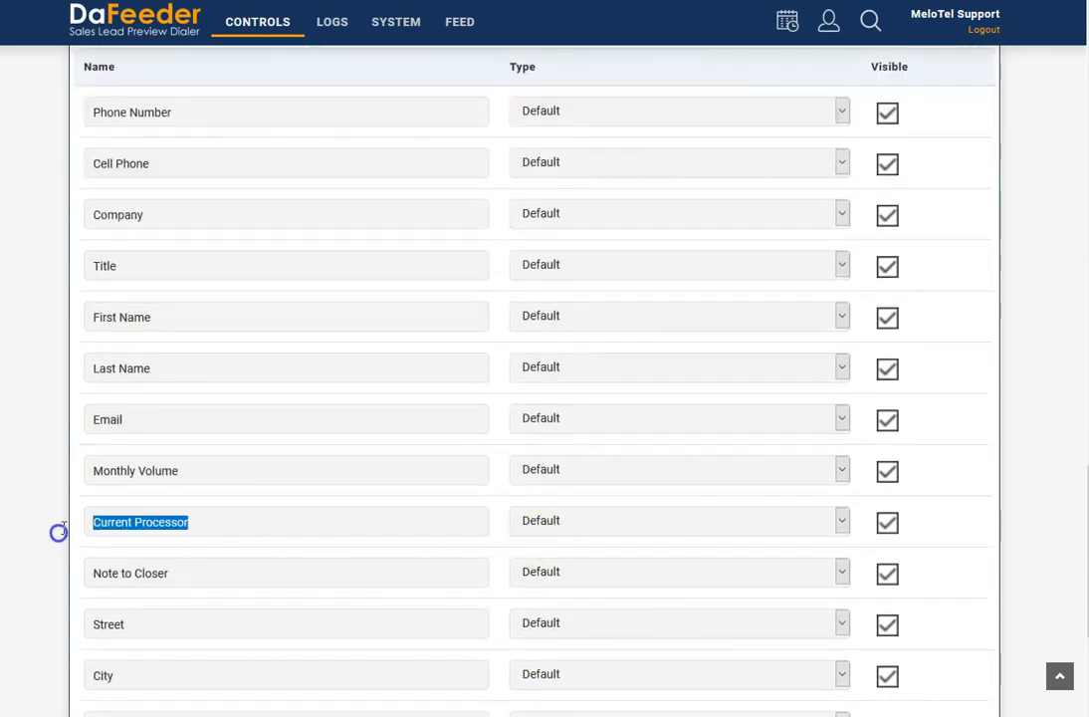
left_click(604, 519)
left_click(604, 590)
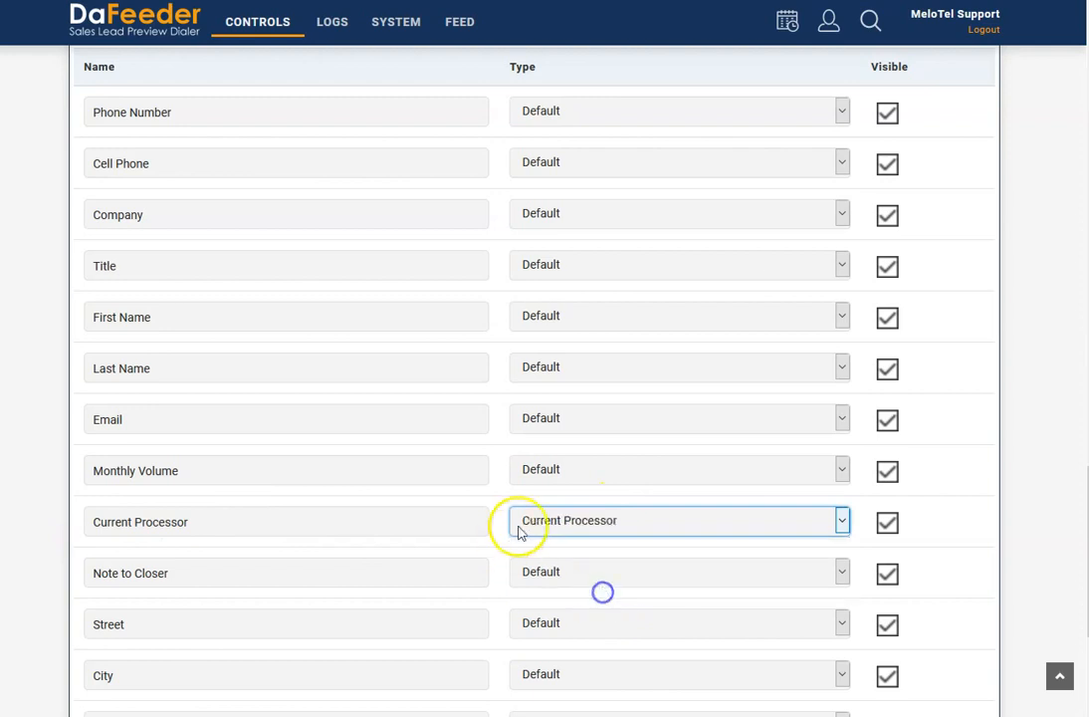
left_click(285, 24)
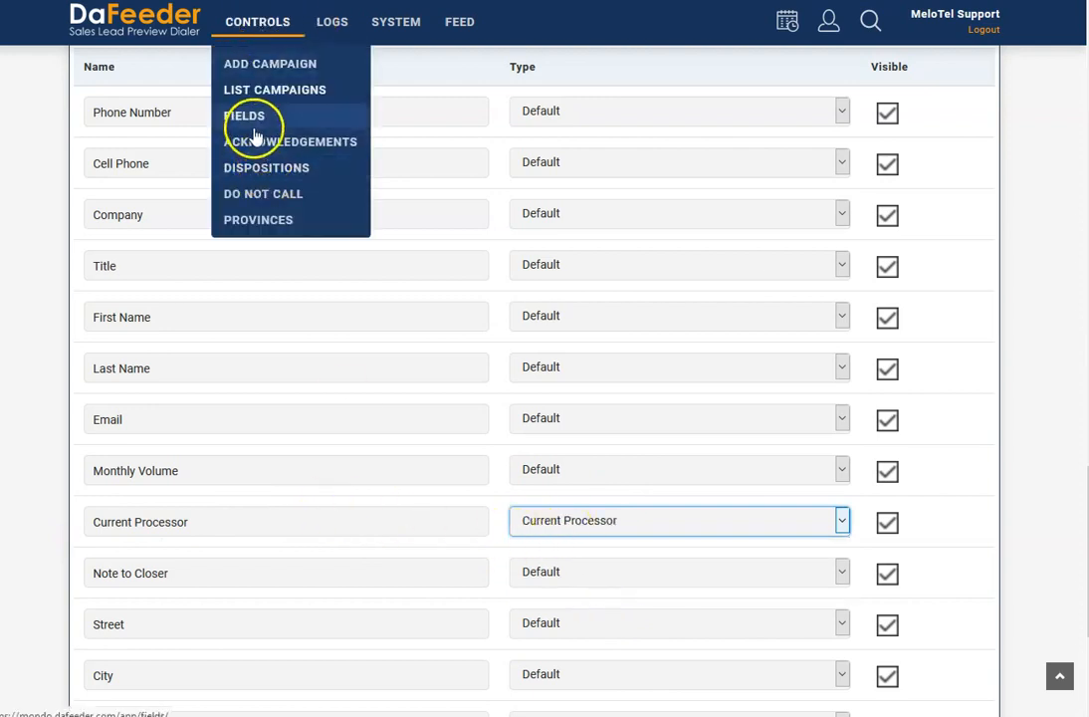
left_click(448, 524)
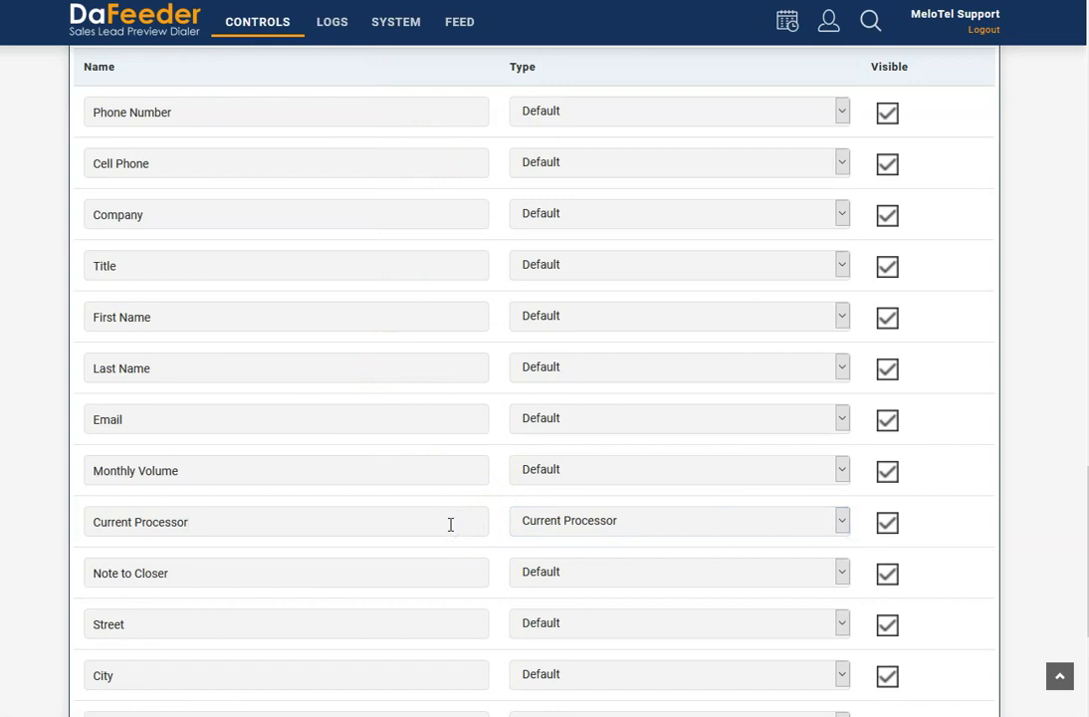
left_click(447, 495)
scroll(448, 492, "down", 3)
scroll(449, 490, "down", 2)
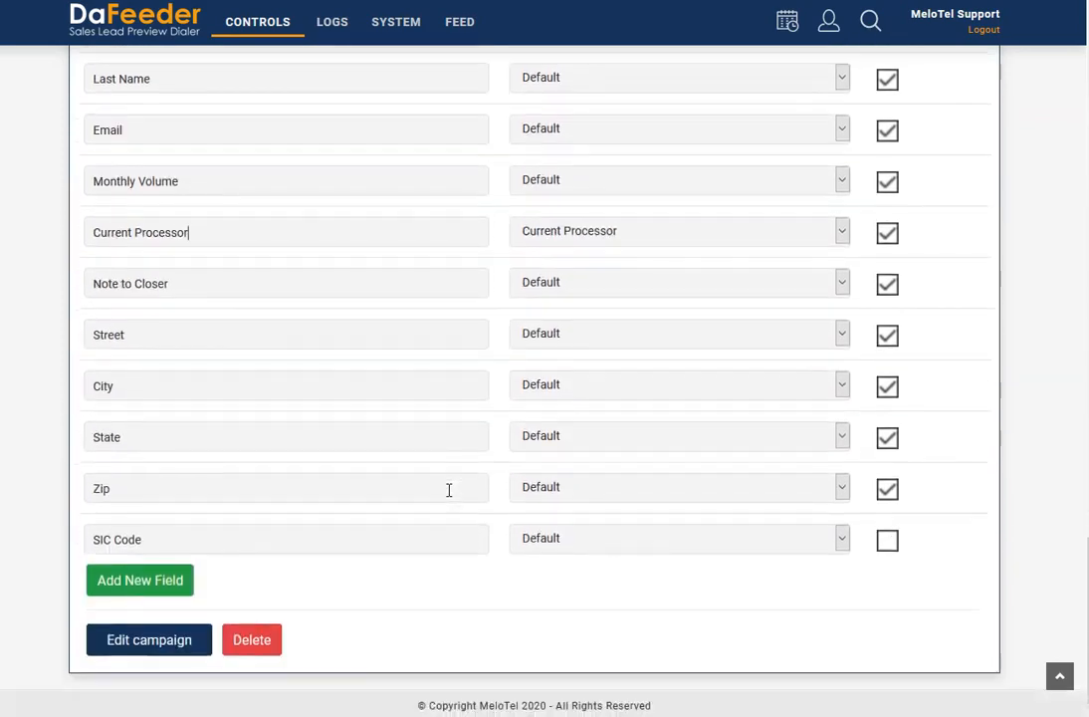
left_click(183, 637)
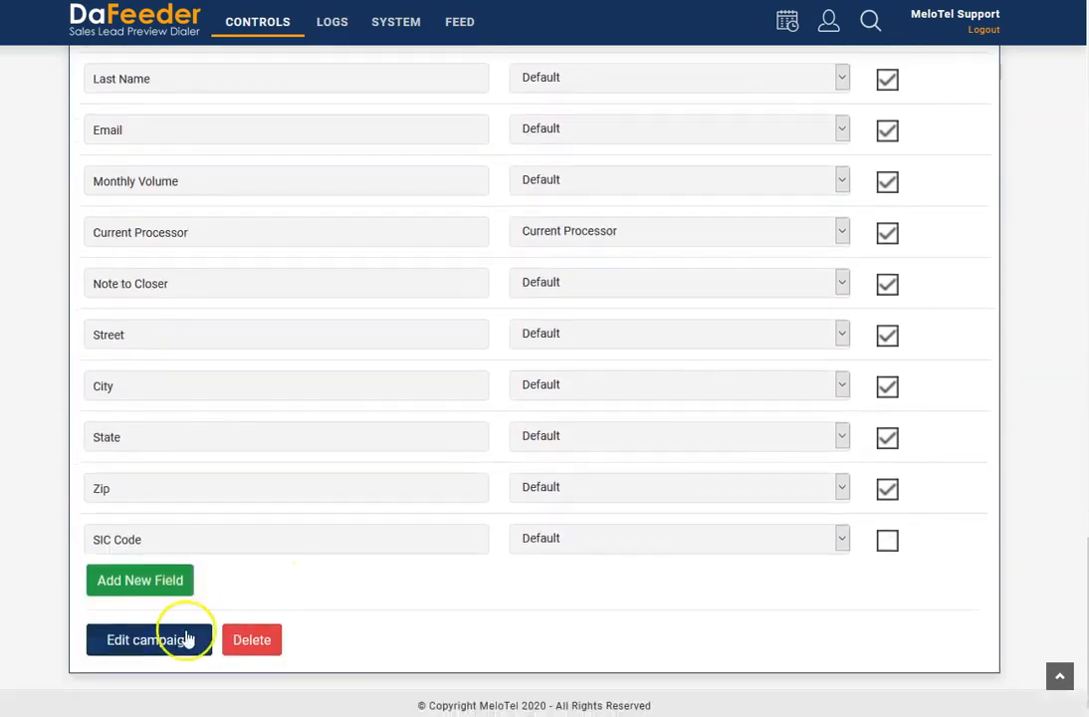
- Open the dispositions management page and examine the existing dispositions with their actions and callback settings
scroll(170, 630, "up", 15)
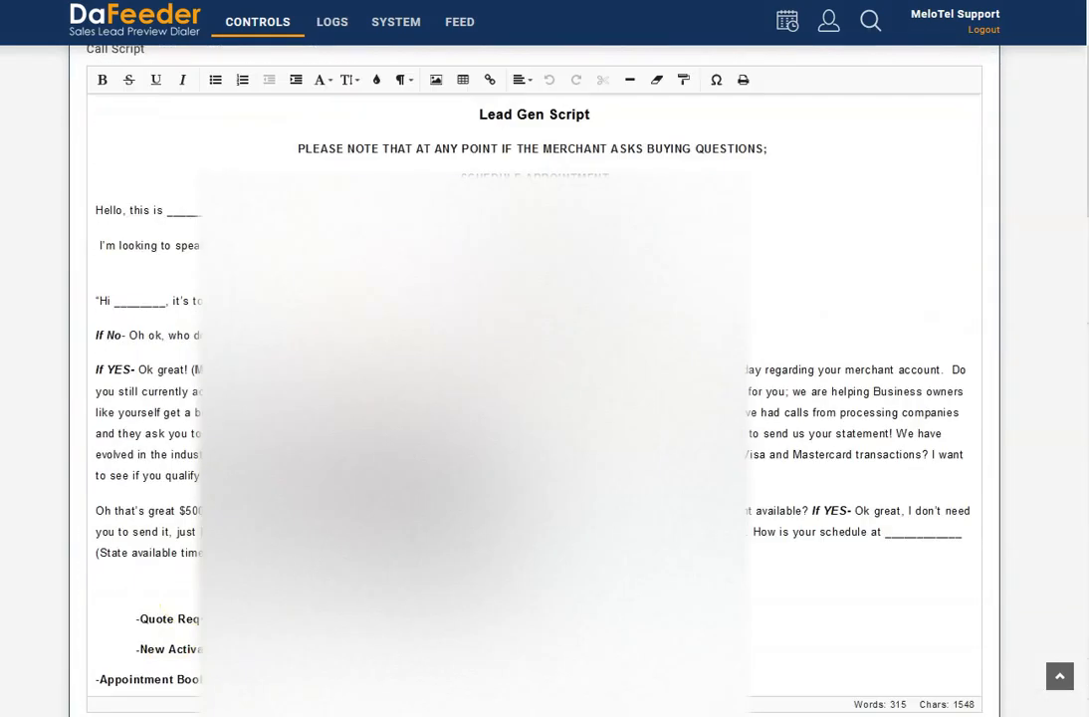
mouse_move(272, 38)
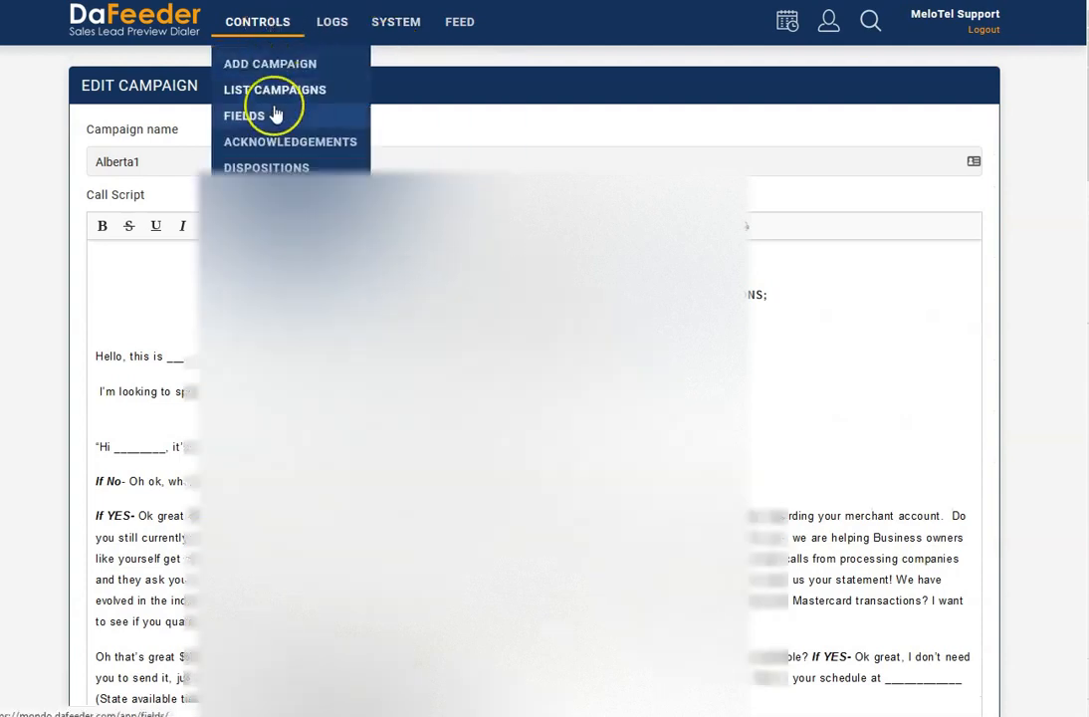
mouse_move(367, 30)
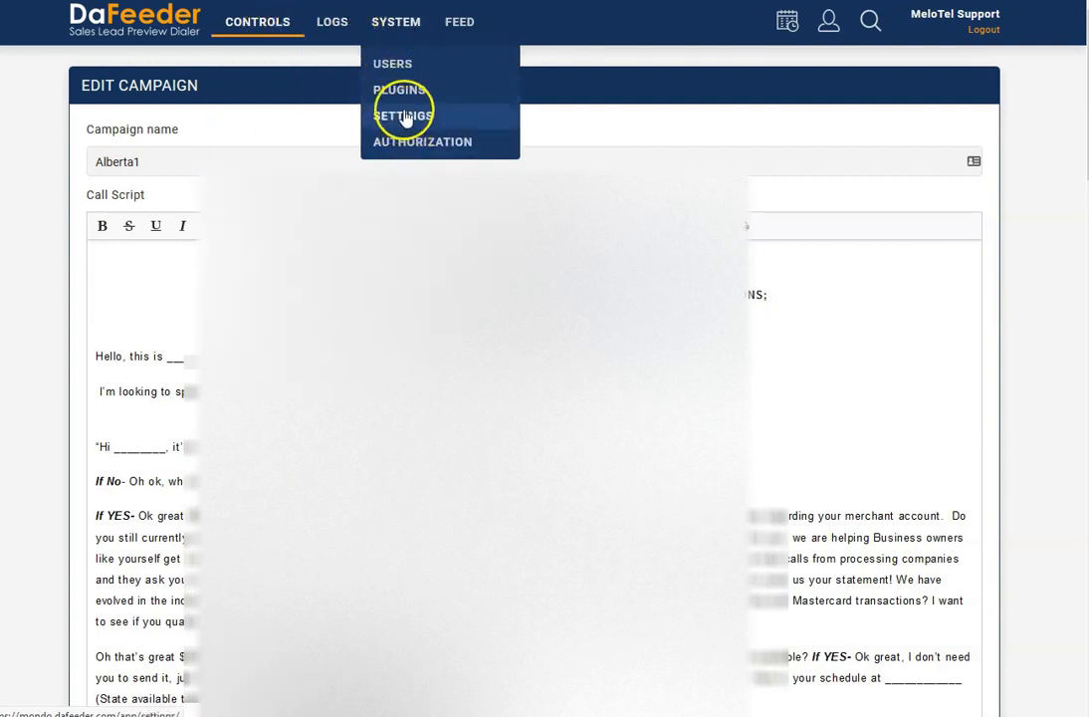
left_click(265, 169)
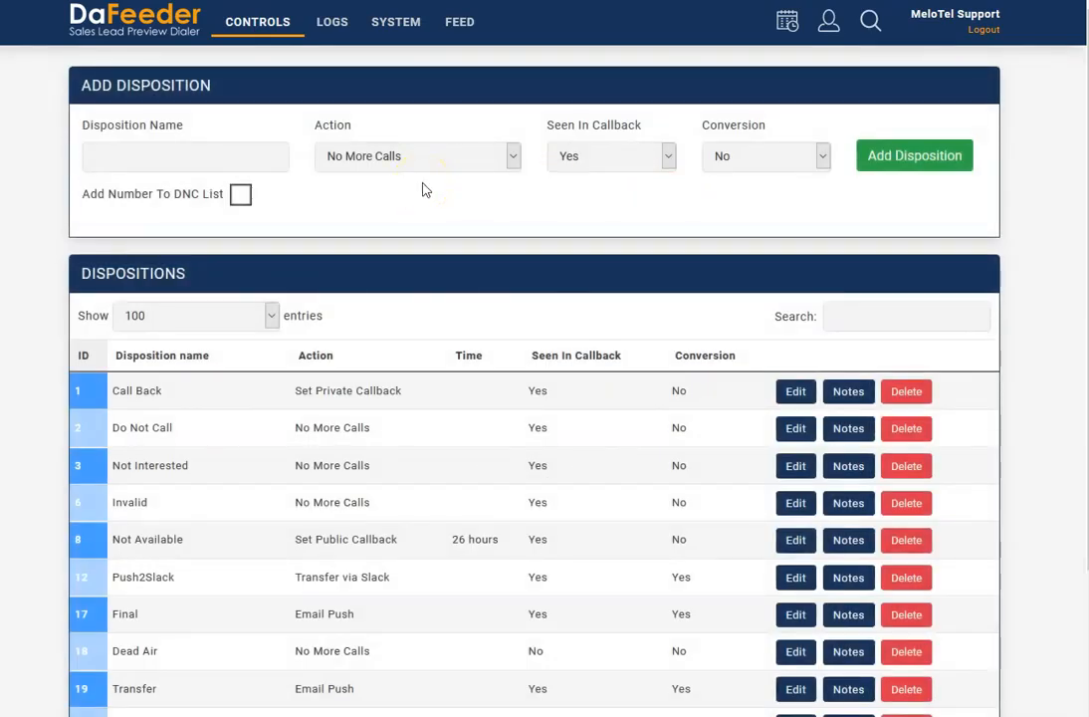
scroll(425, 214, "down", 3)
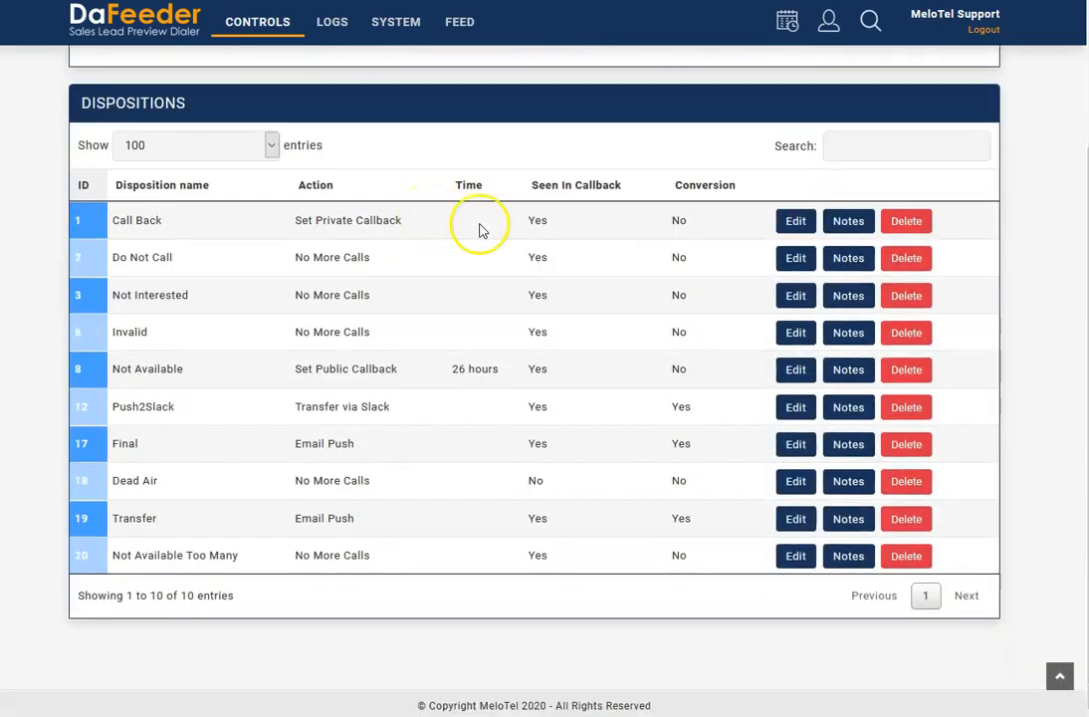
scroll(428, 237, "up", 3)
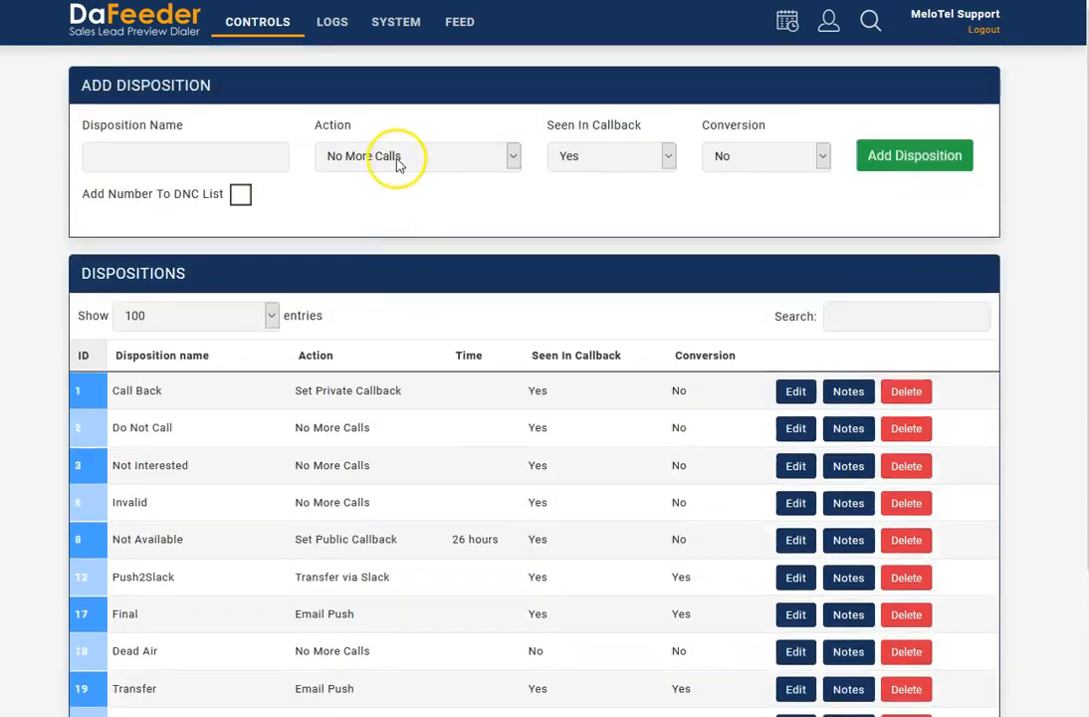
- Try the Email CRM Push action and the DNC list option in the new disposition form, restoring No More Calls and the unchecked option
left_click(398, 156)
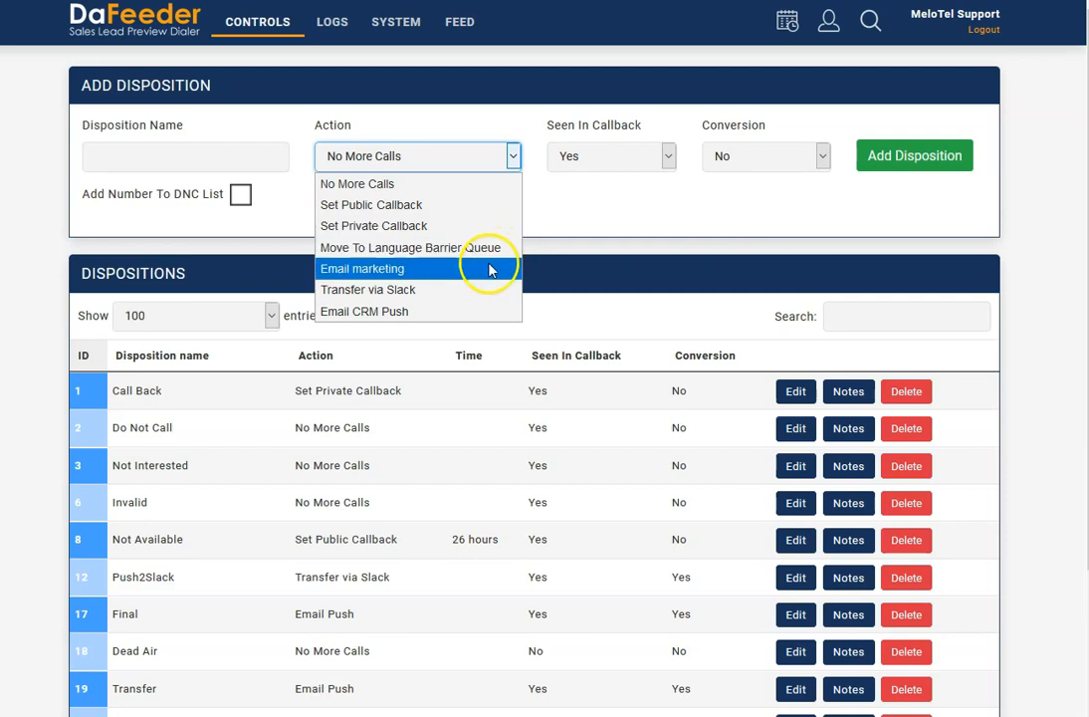
left_click(444, 312)
left_click(398, 154)
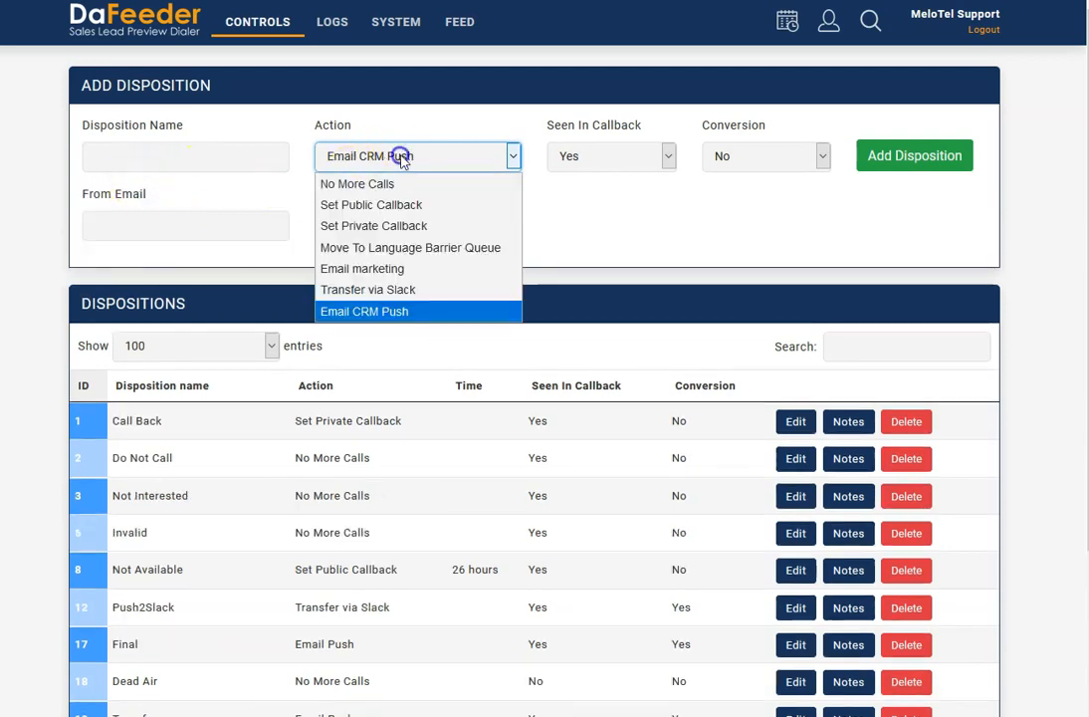
left_click(380, 183)
left_click(240, 194)
left_click(240, 194)
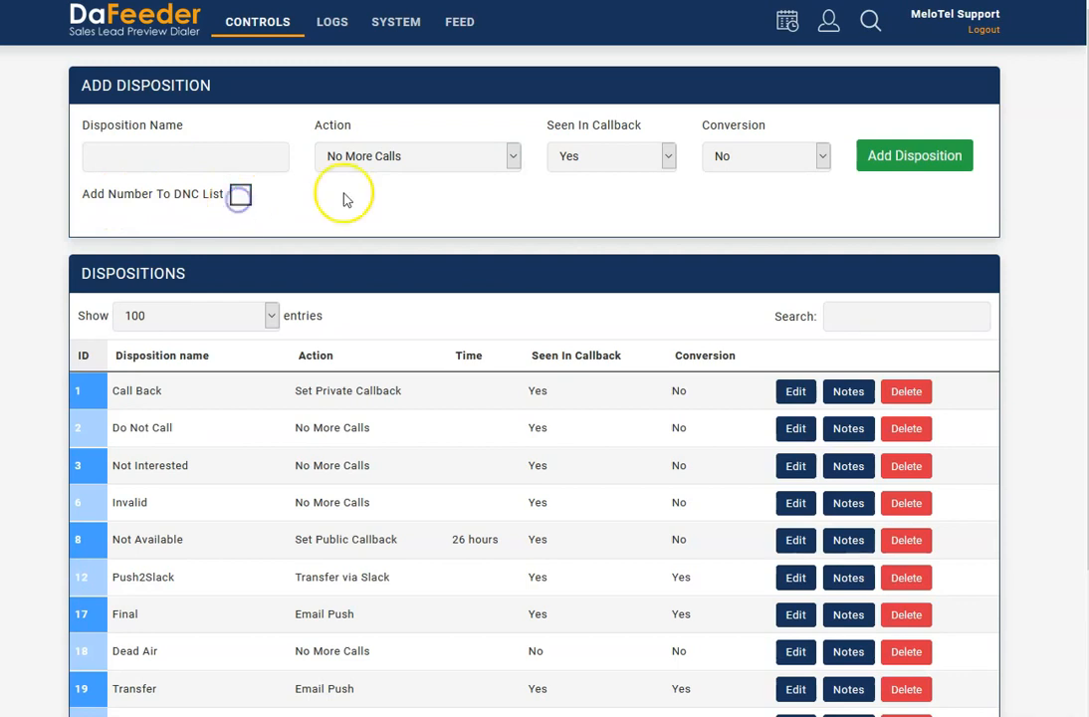
- View the Seen In Callback and Conversion choices for a new disposition, keeping Yes and No respectively
left_click(647, 154)
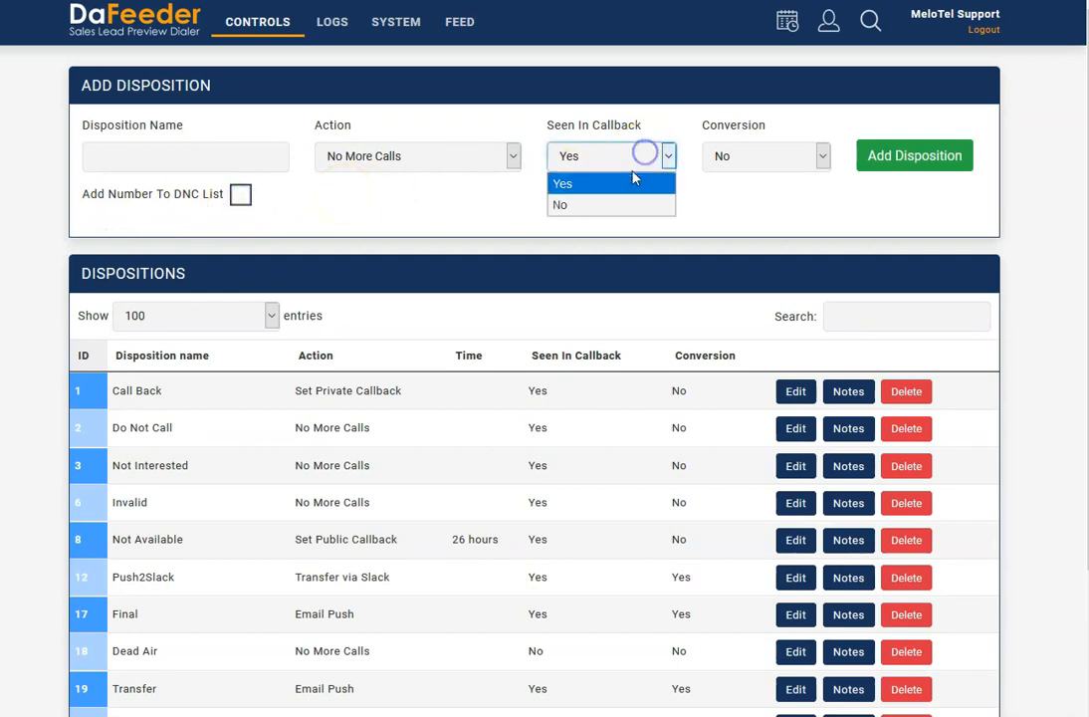
left_click(584, 182)
left_click(752, 156)
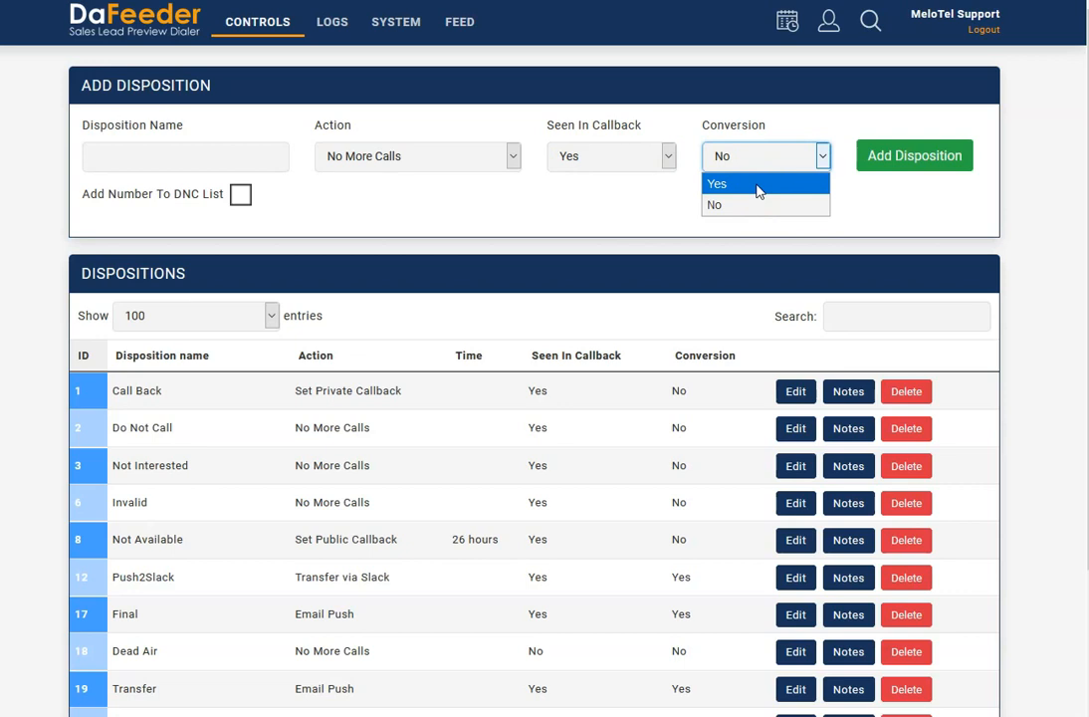
left_click(585, 194)
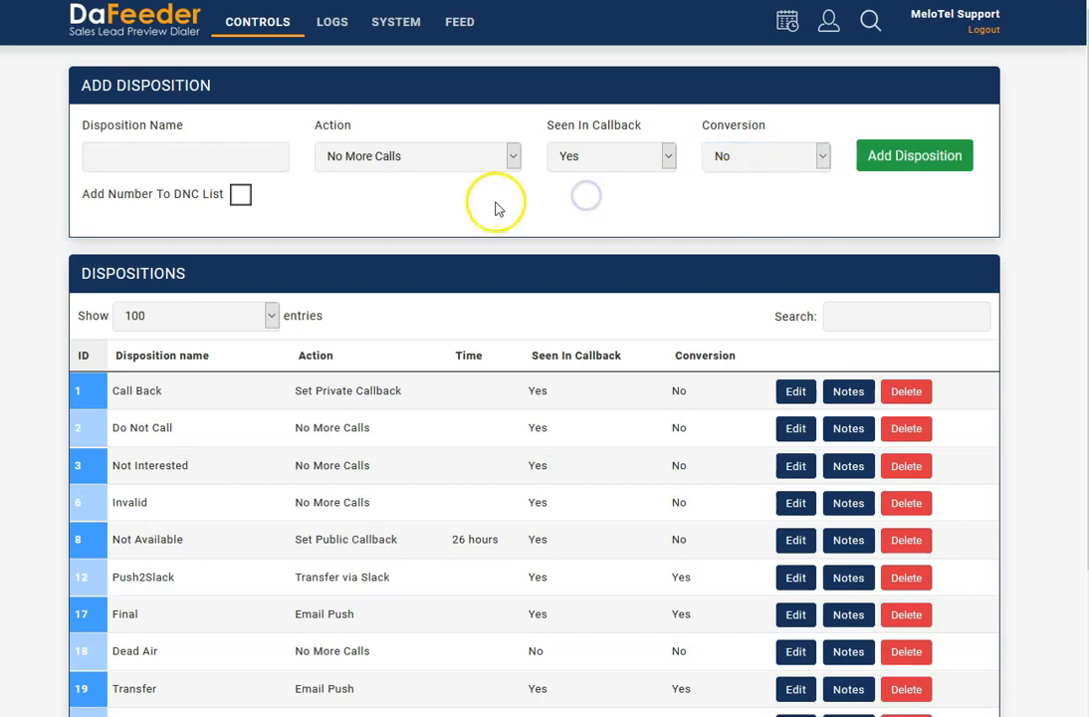
- Open the notes of the Not Available disposition and examine its custom notes option and predefined notes
scroll(428, 299, "down", 3)
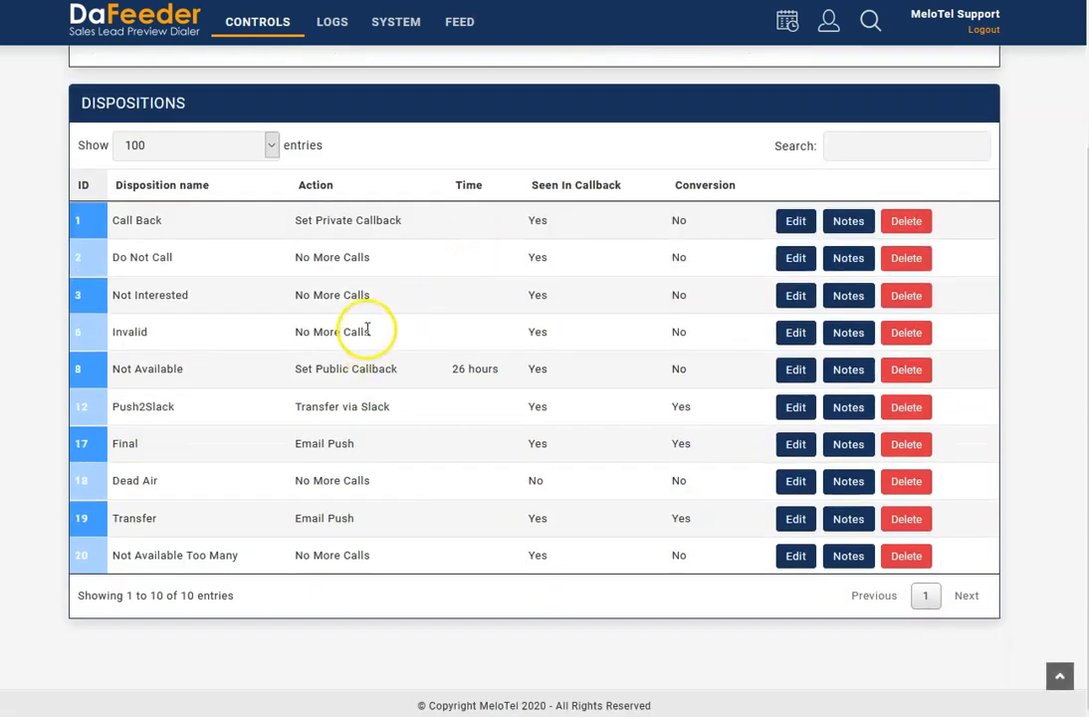
scroll(378, 318, "up", 3)
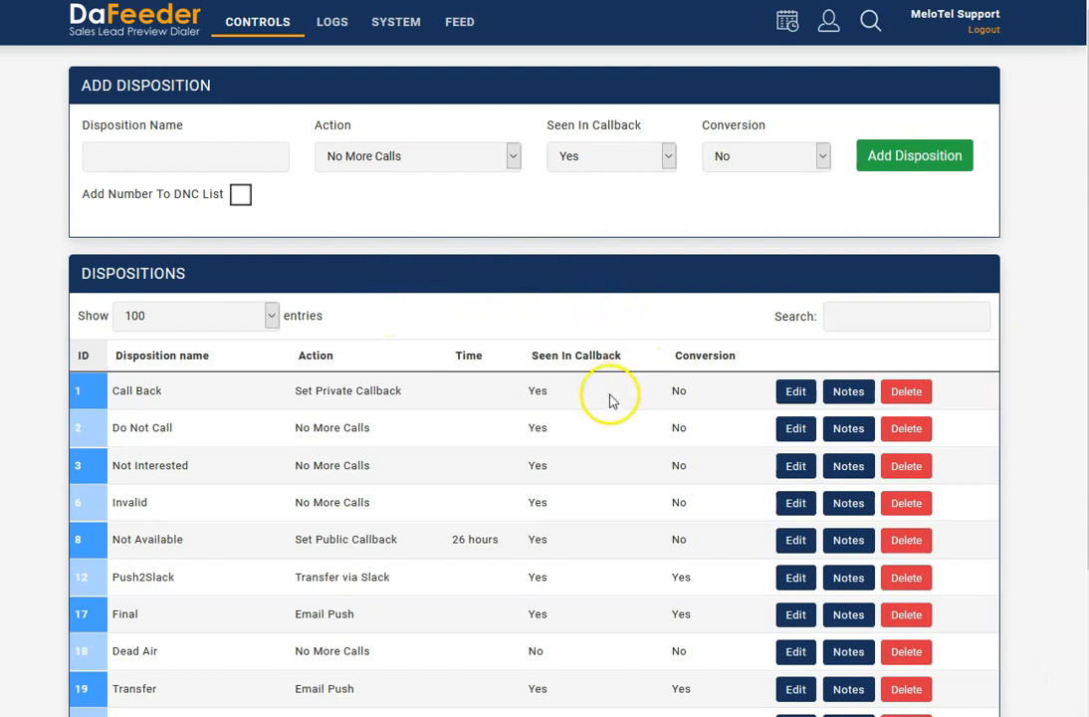
scroll(613, 400, "down", 3)
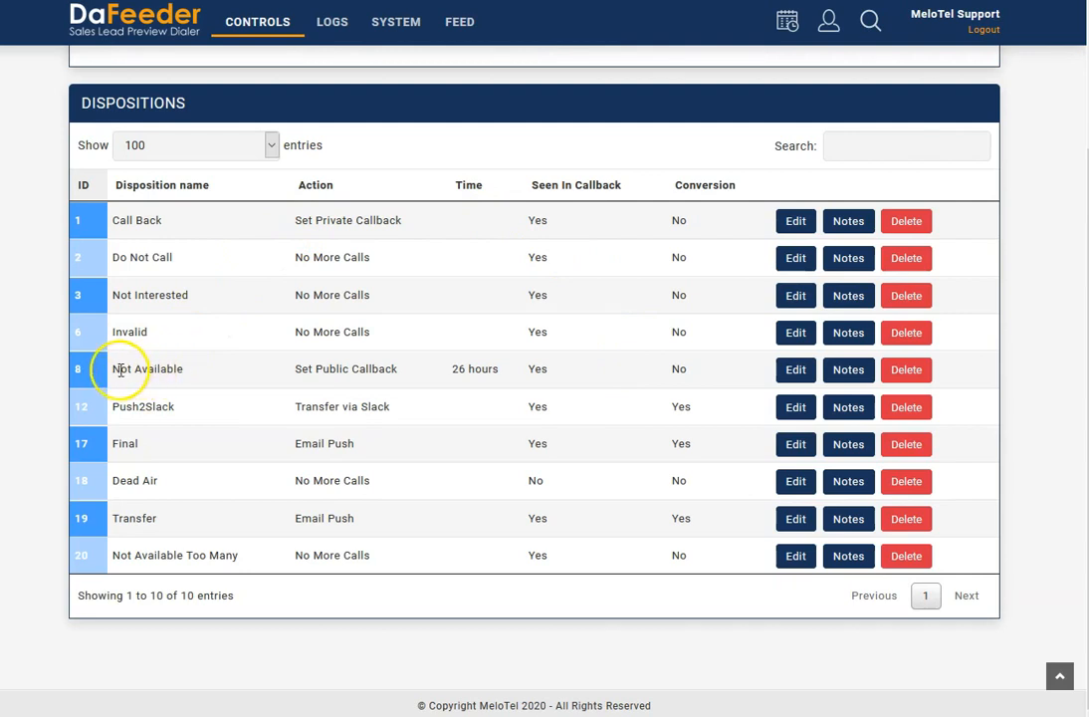
left_click(850, 377)
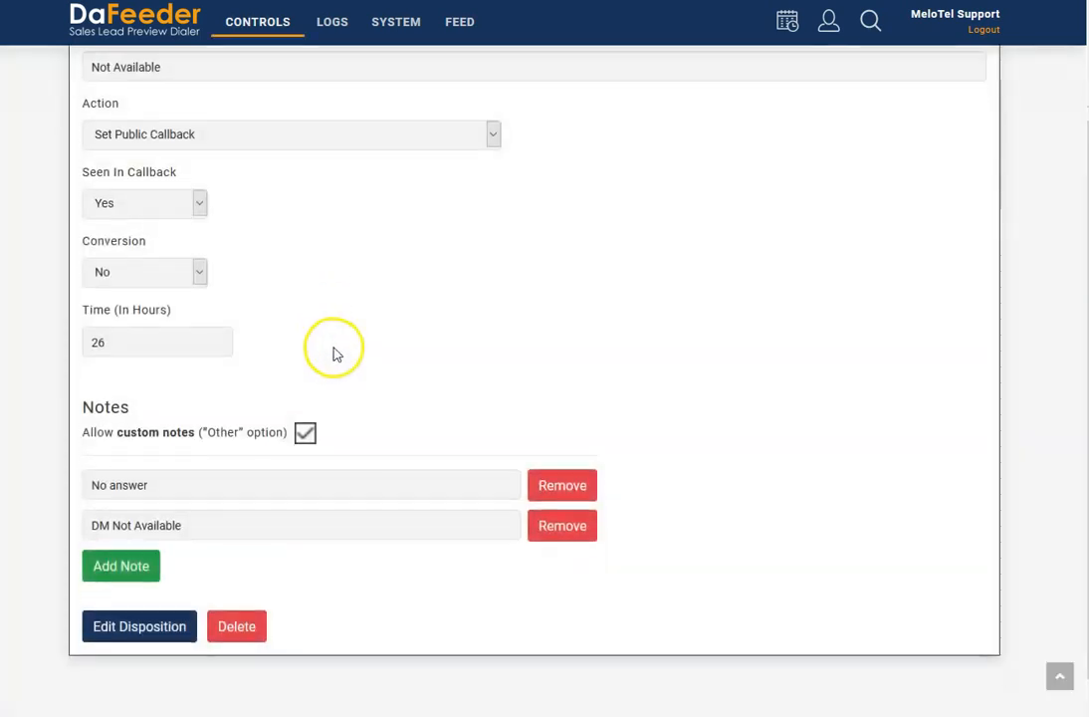
scroll(337, 355, "down", 1)
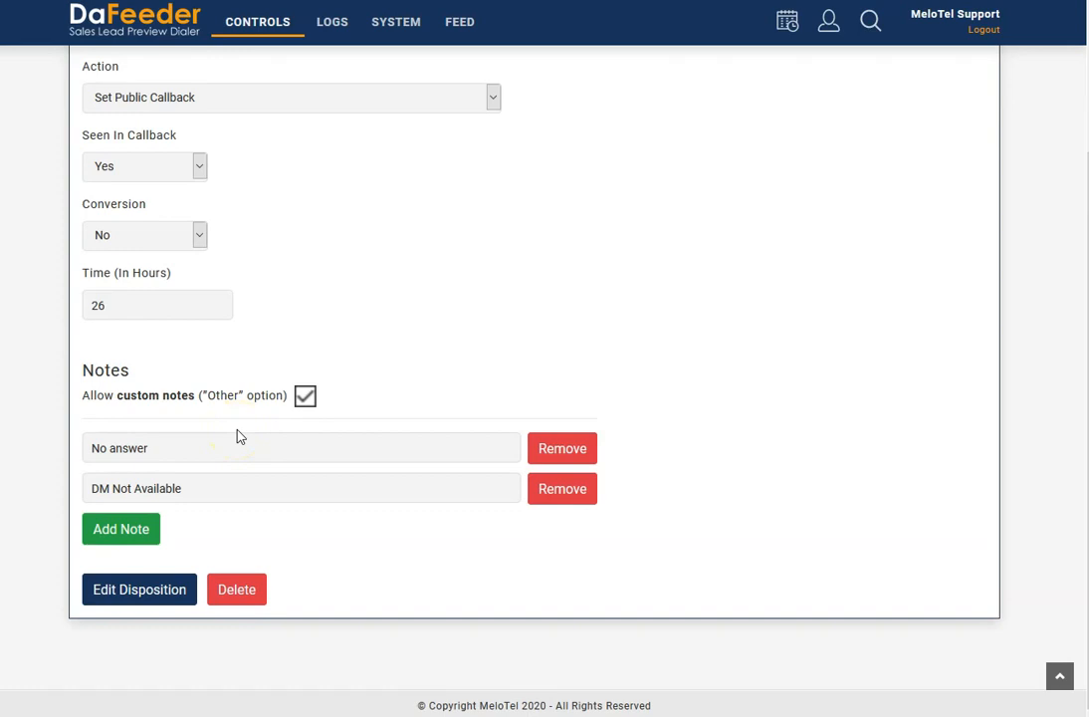
left_click(151, 502)
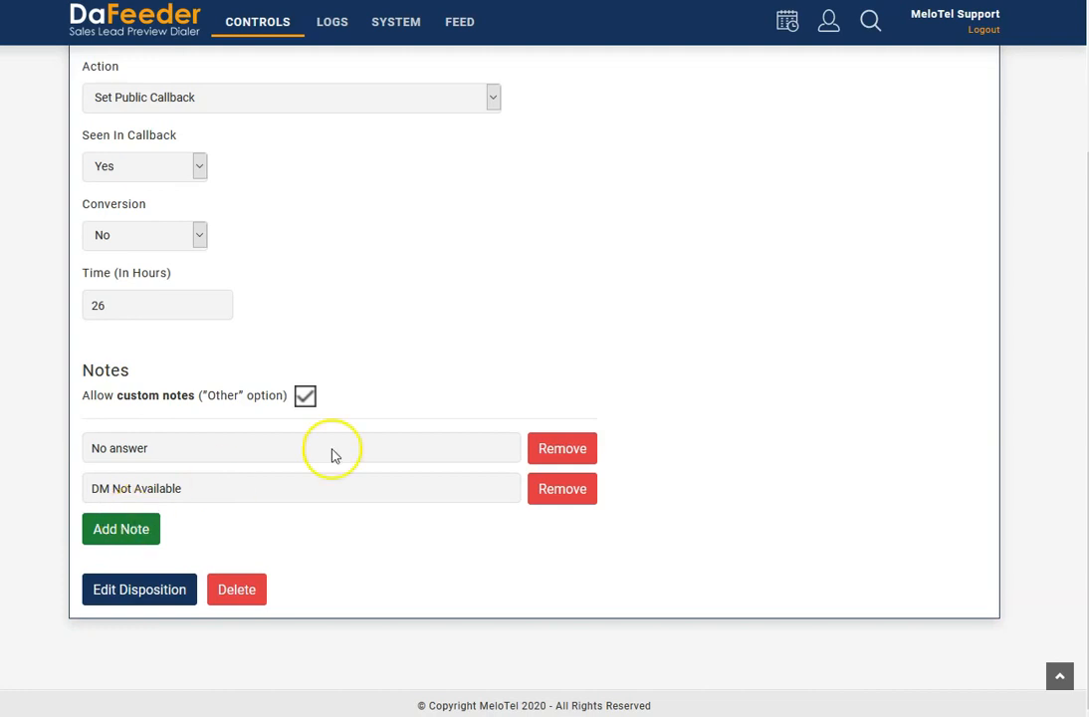
- Open the system settings and examine the core settings, including the extension prefix and app key
scroll(469, 408, "up", 2)
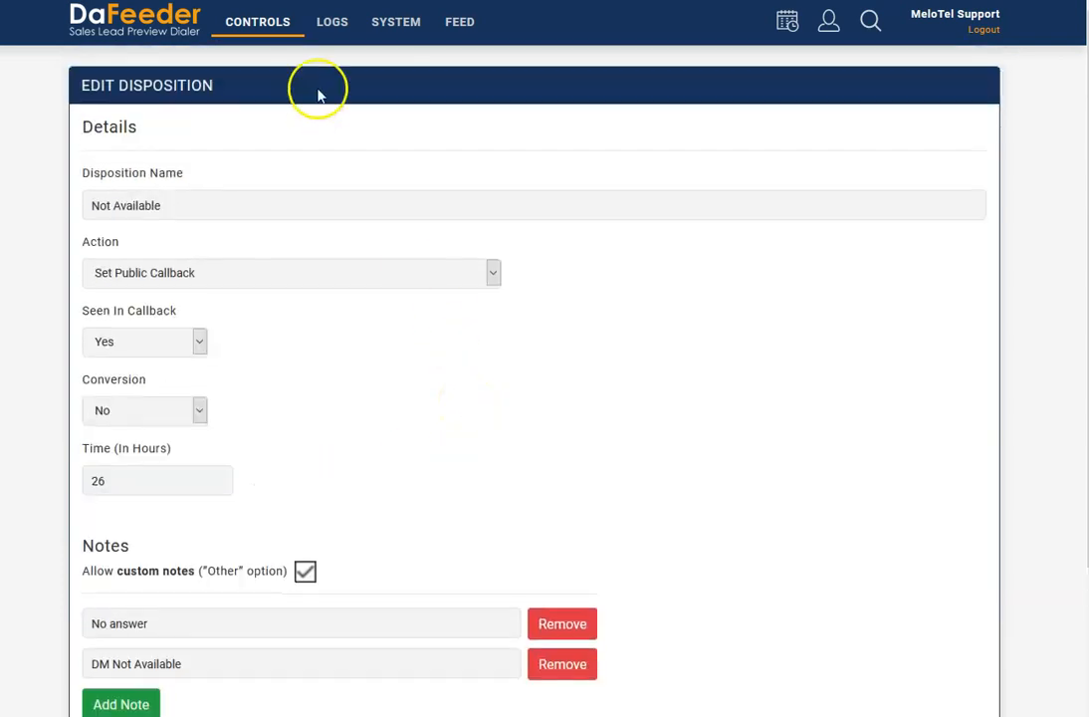
mouse_move(275, 22)
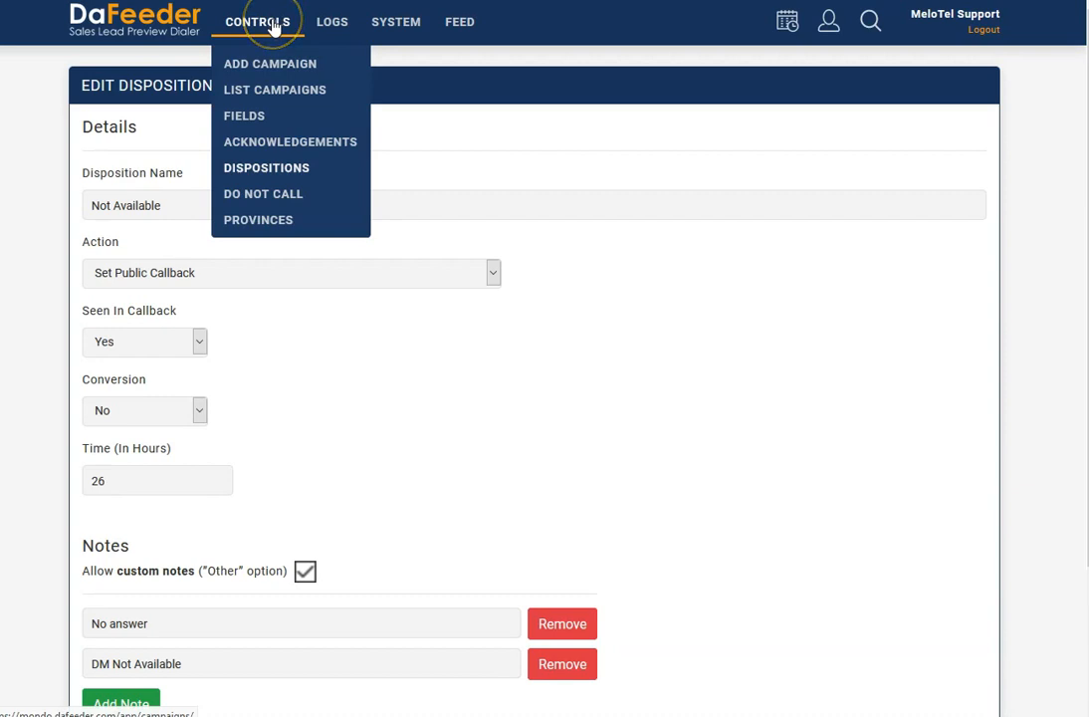
left_click(269, 89)
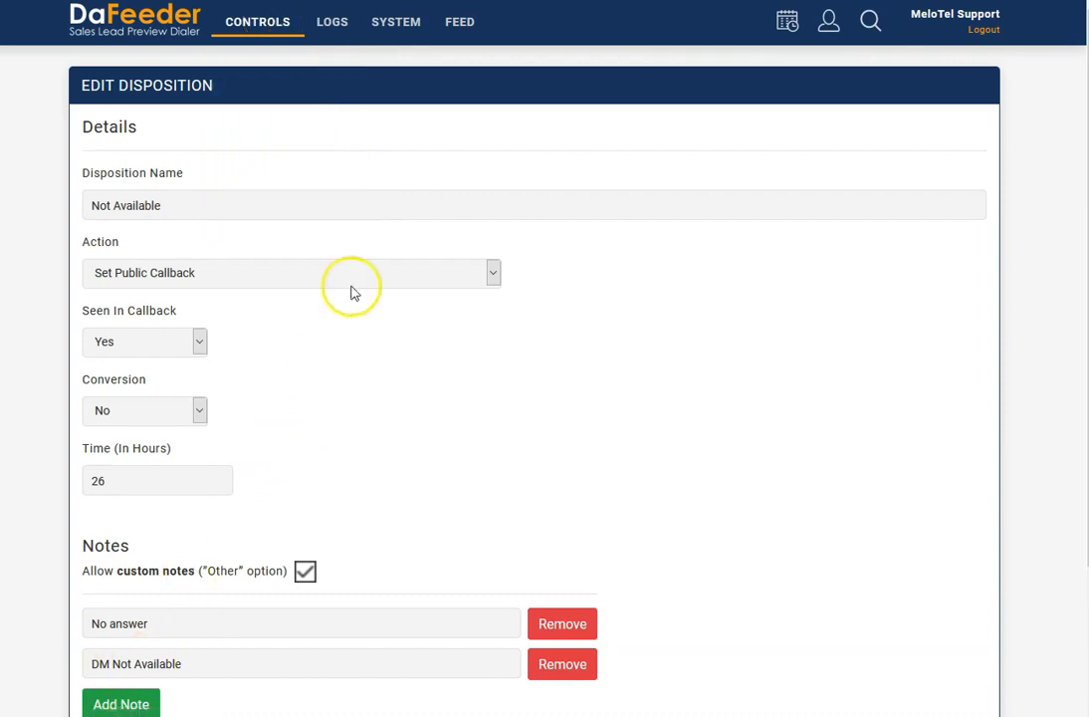
mouse_move(395, 22)
left_click(422, 117)
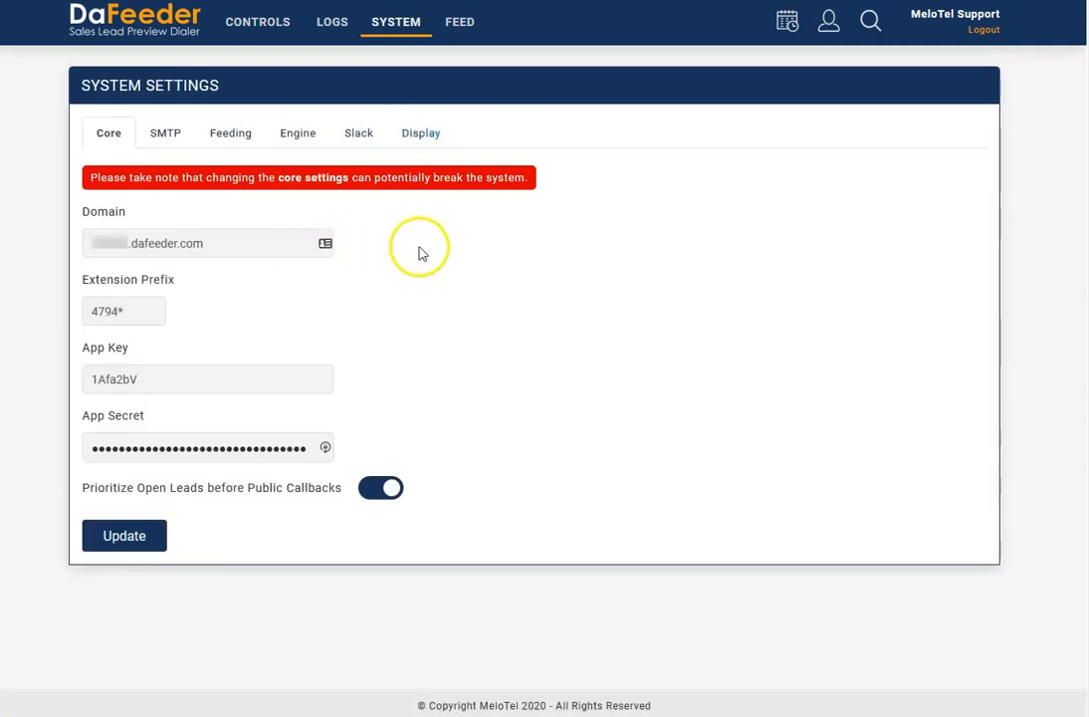
triple_click(161, 310)
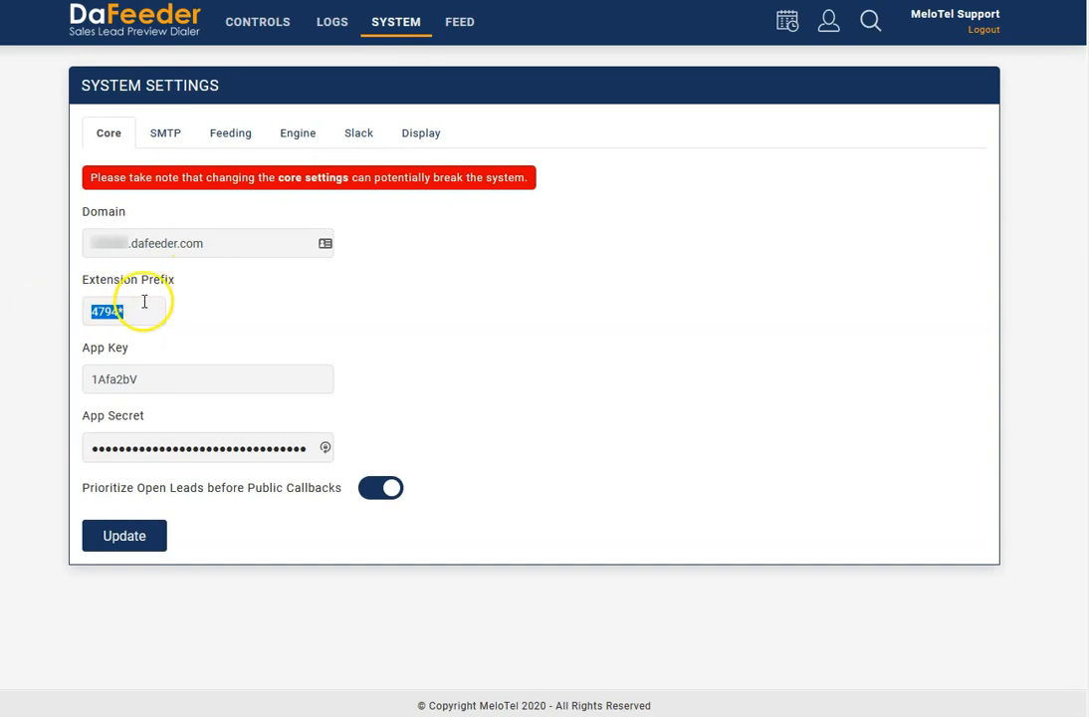
left_click(143, 310)
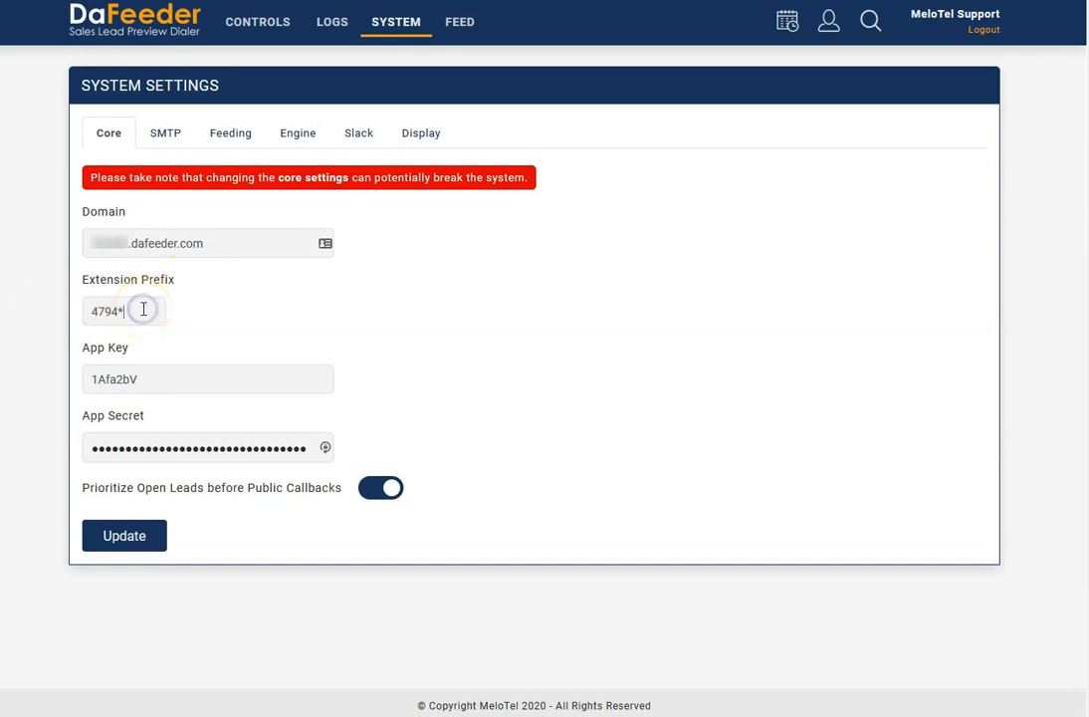
left_click(171, 380)
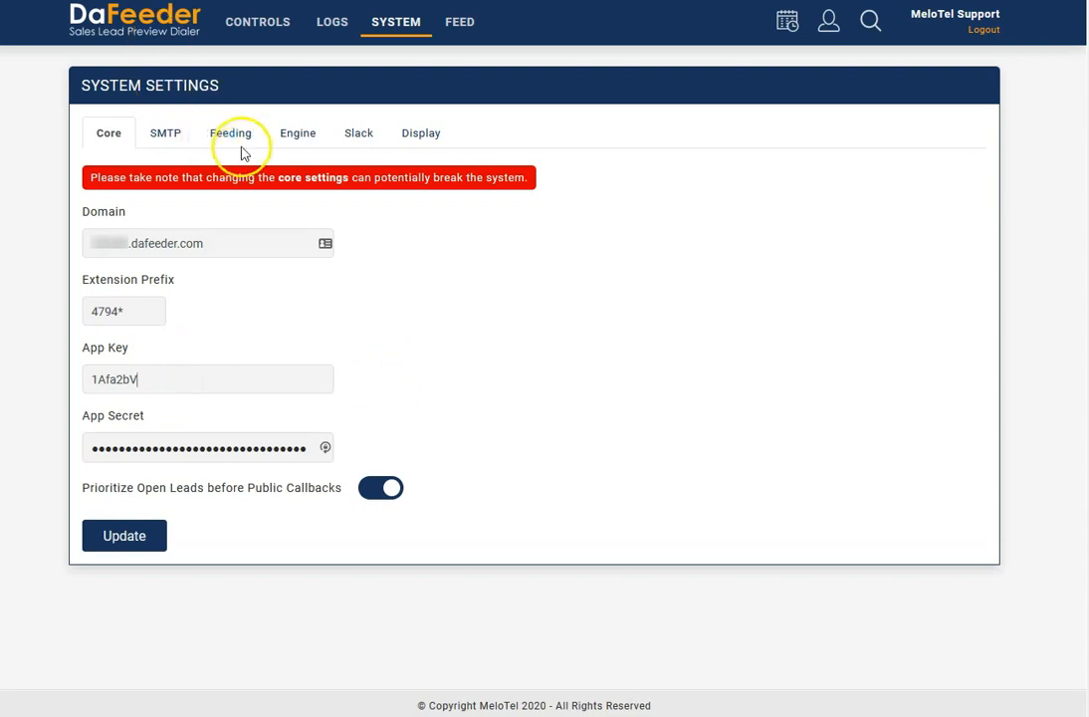
- Examine the system's SMTP mail settings and the no-calling period in the Feeding settings
left_click(182, 145)
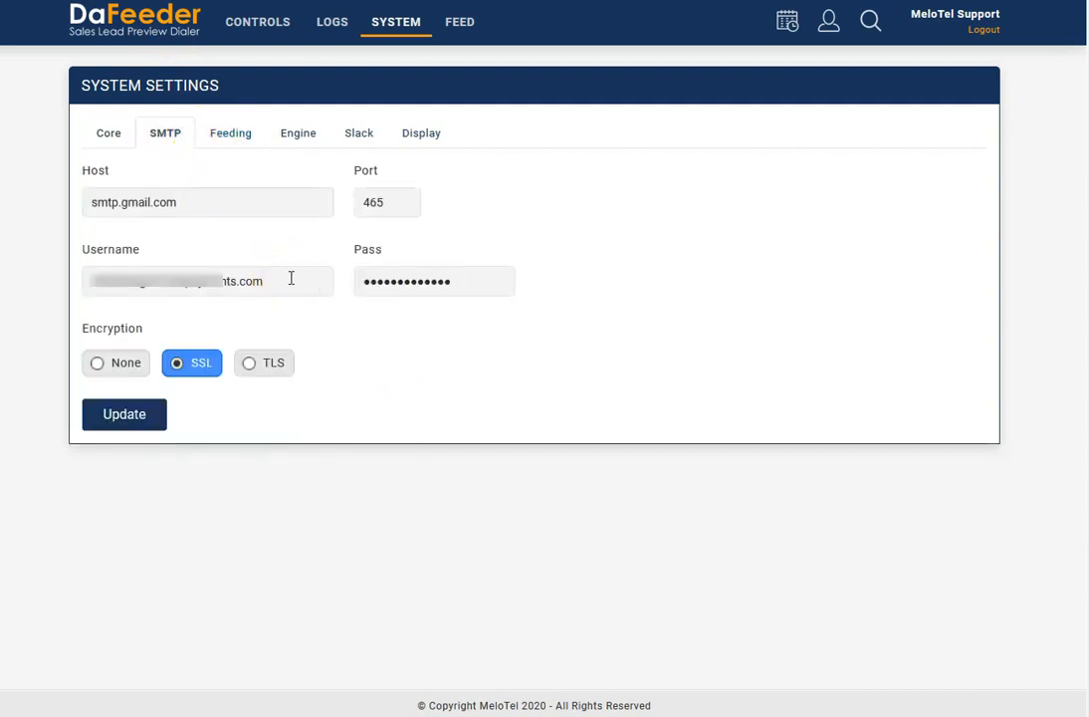
left_click(236, 136)
left_click(244, 203)
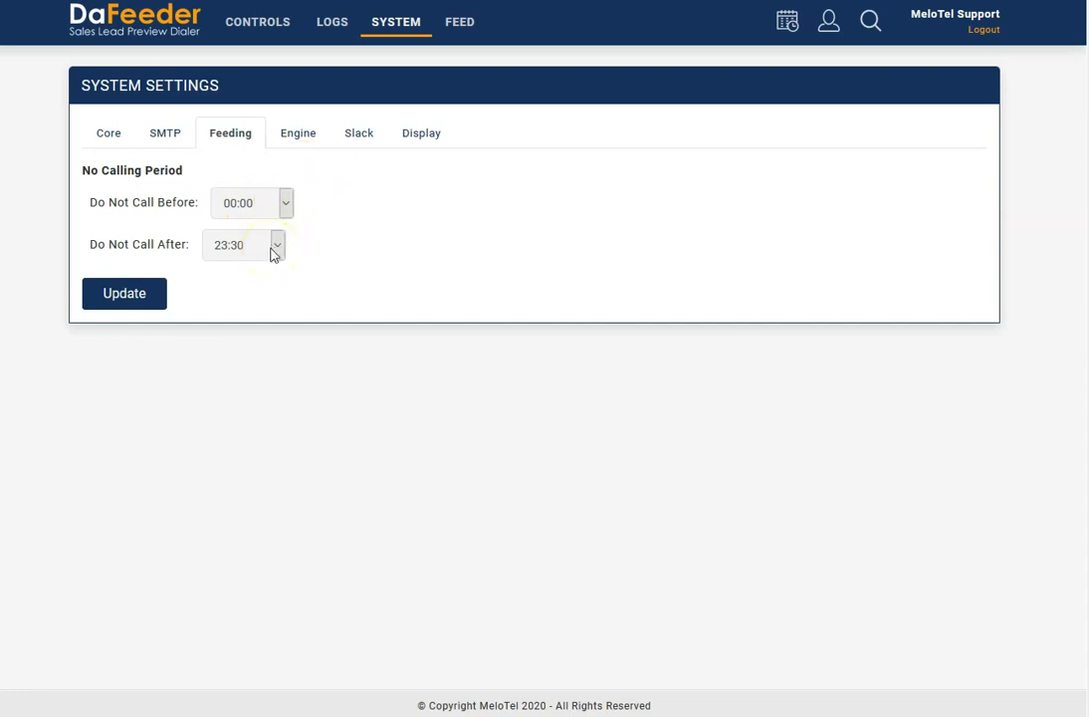
- Look through the system's Engine, Slack and Display settings, including the background image and website logo options
left_click(298, 135)
left_click(363, 139)
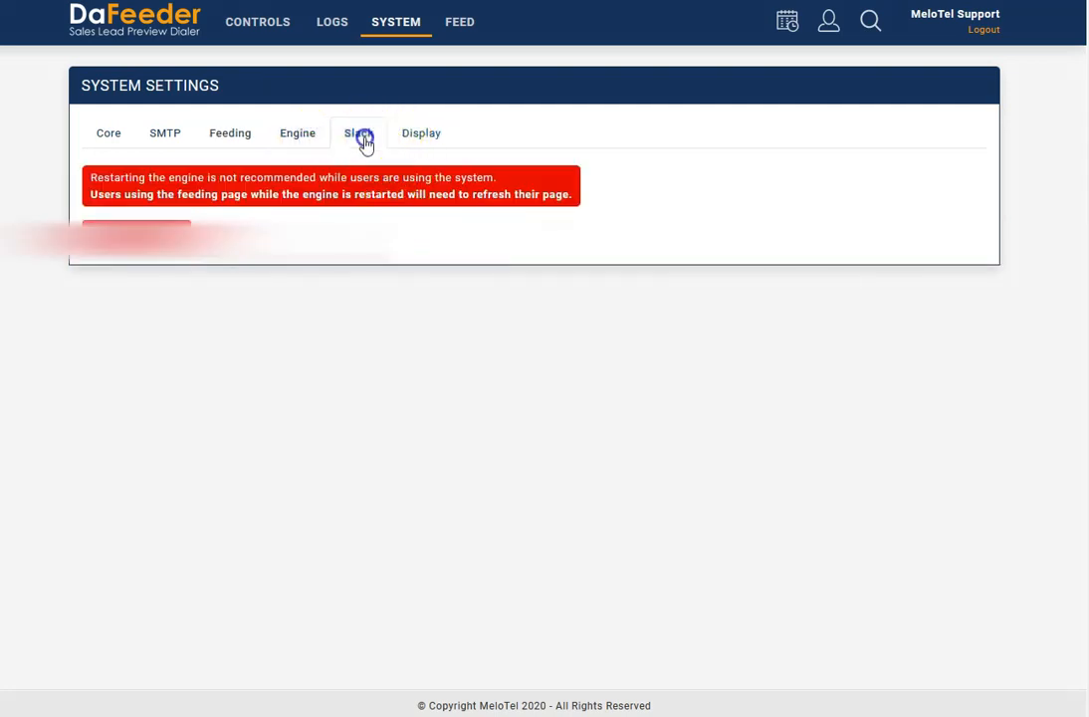
left_click(409, 138)
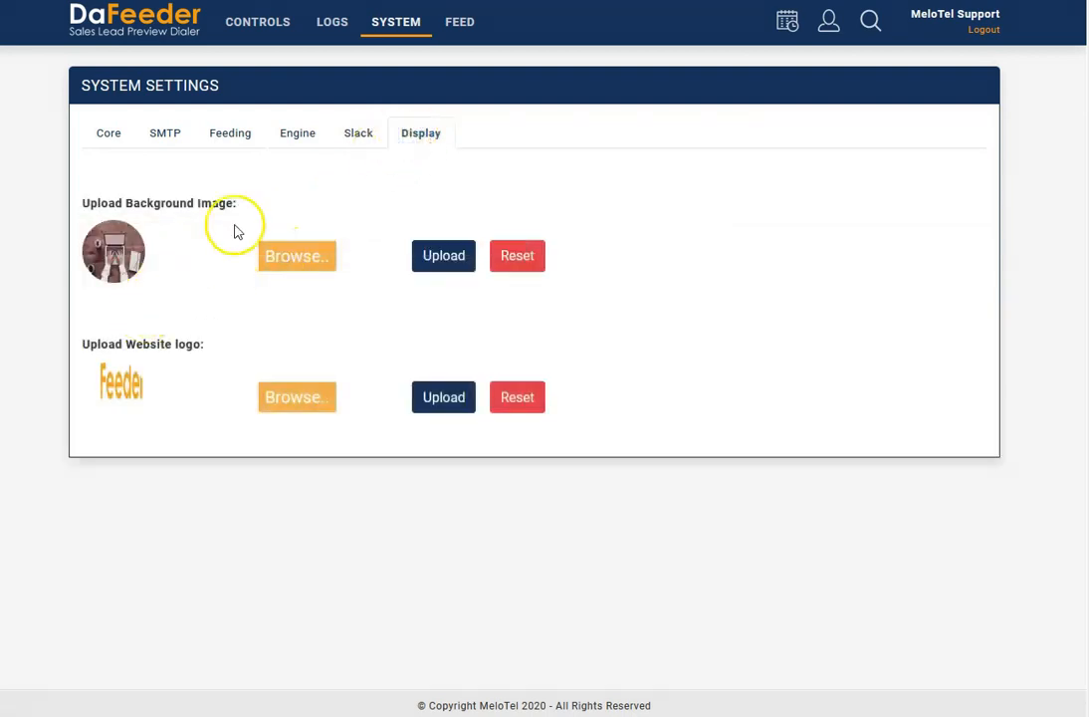